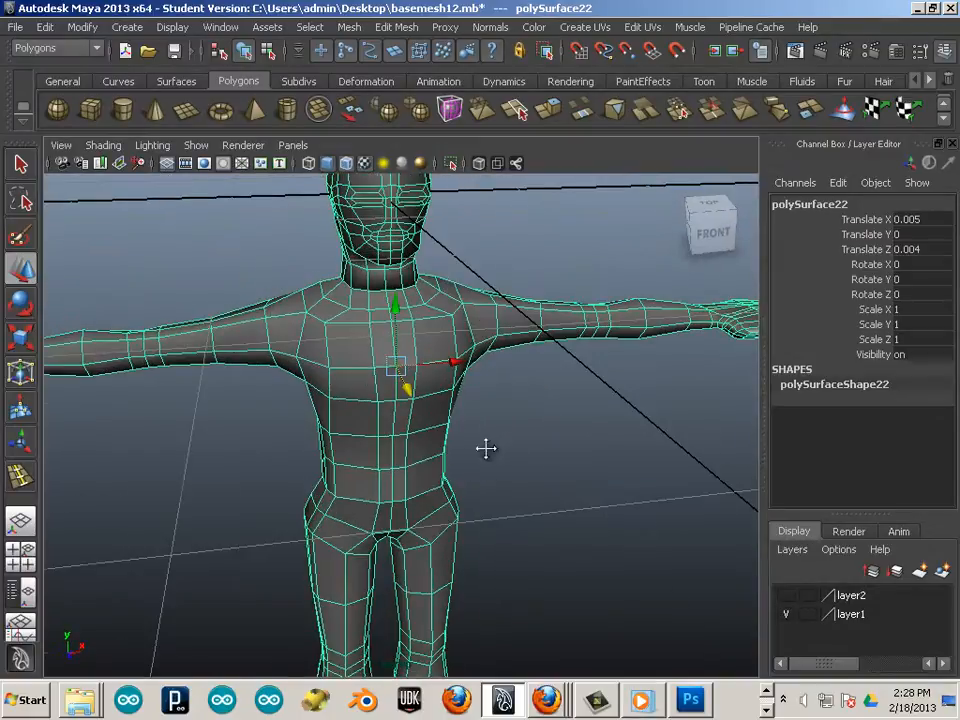
Step: Center the pivot of the selected character body mesh
alt+middle_drag(454, 454, 415, 503)
alt+drag(415, 503, 434, 464)
alt+drag(472, 538, 348, 520)
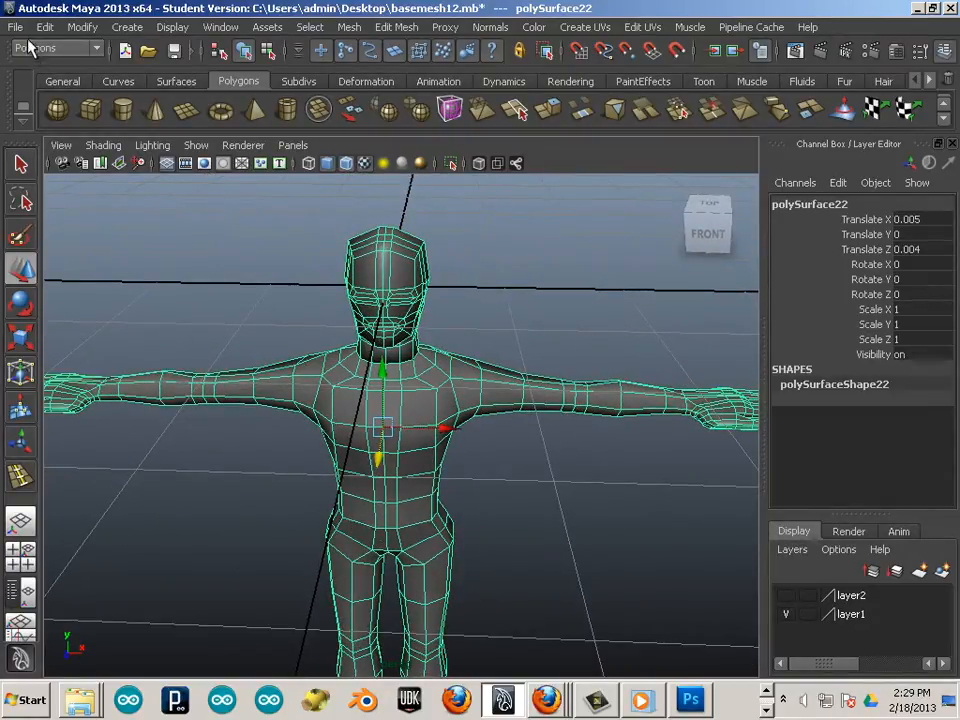
click(82, 27)
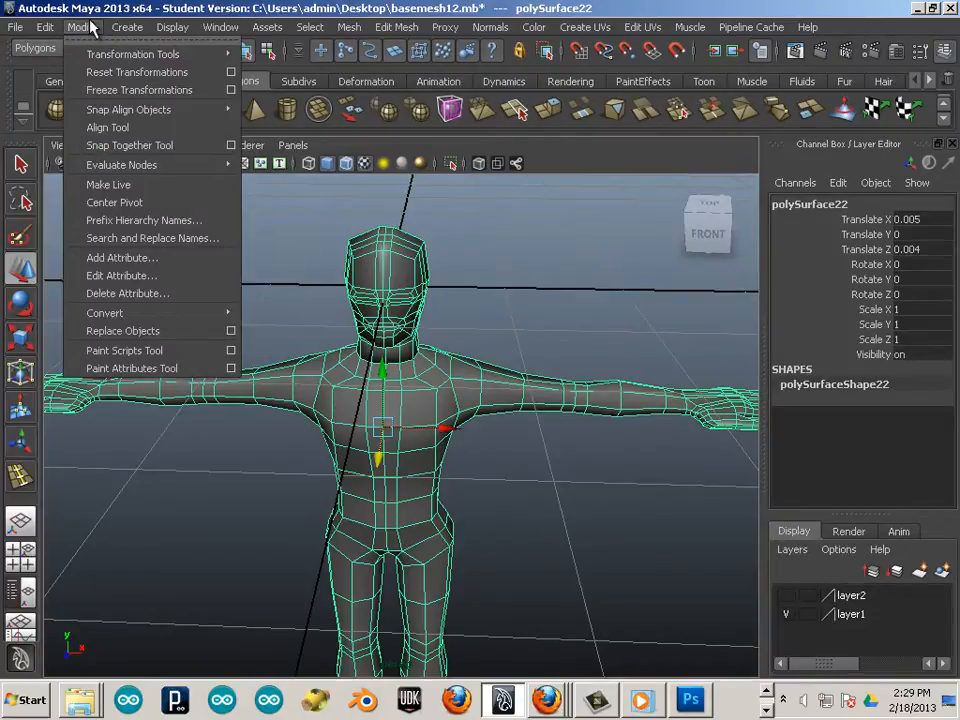
click(112, 202)
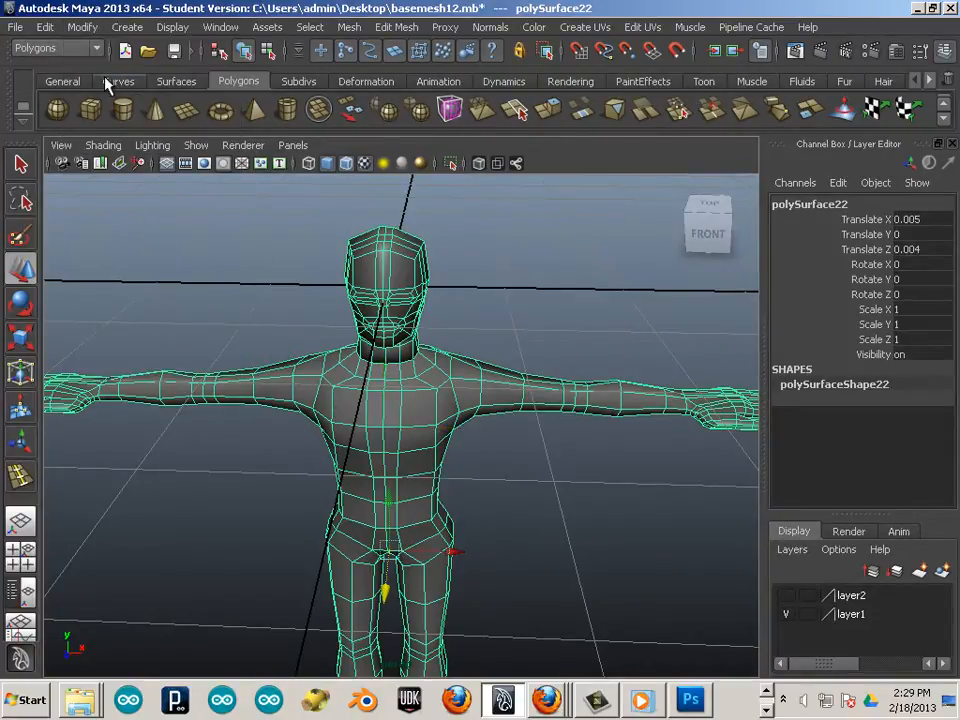
Step: Delete the body mesh's construction history and freeze its transformations
click(82, 27)
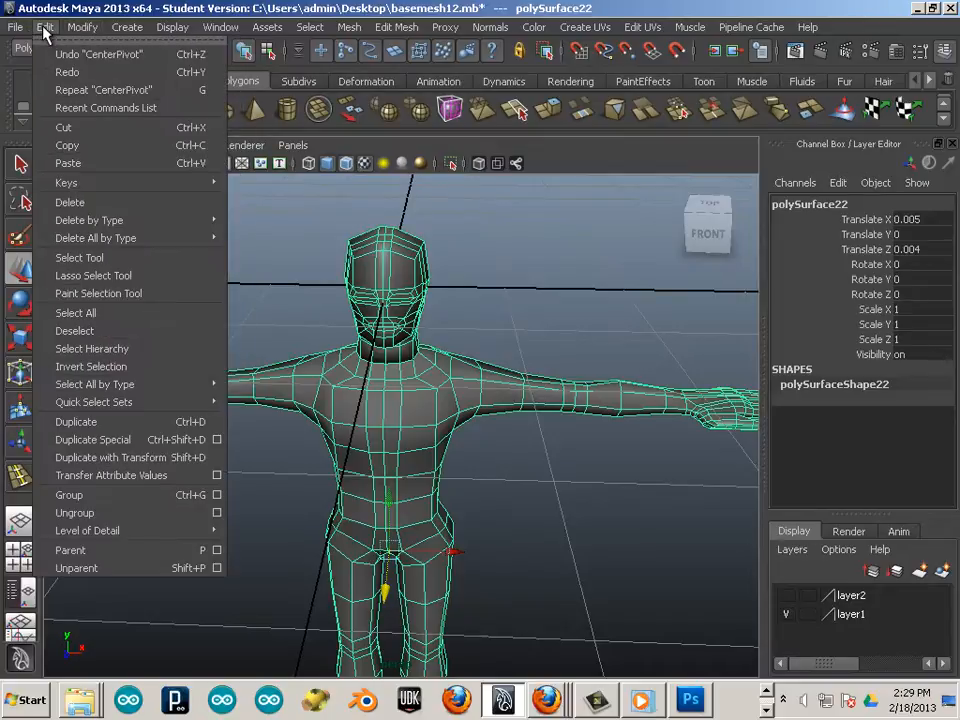
mouse_move(90, 220)
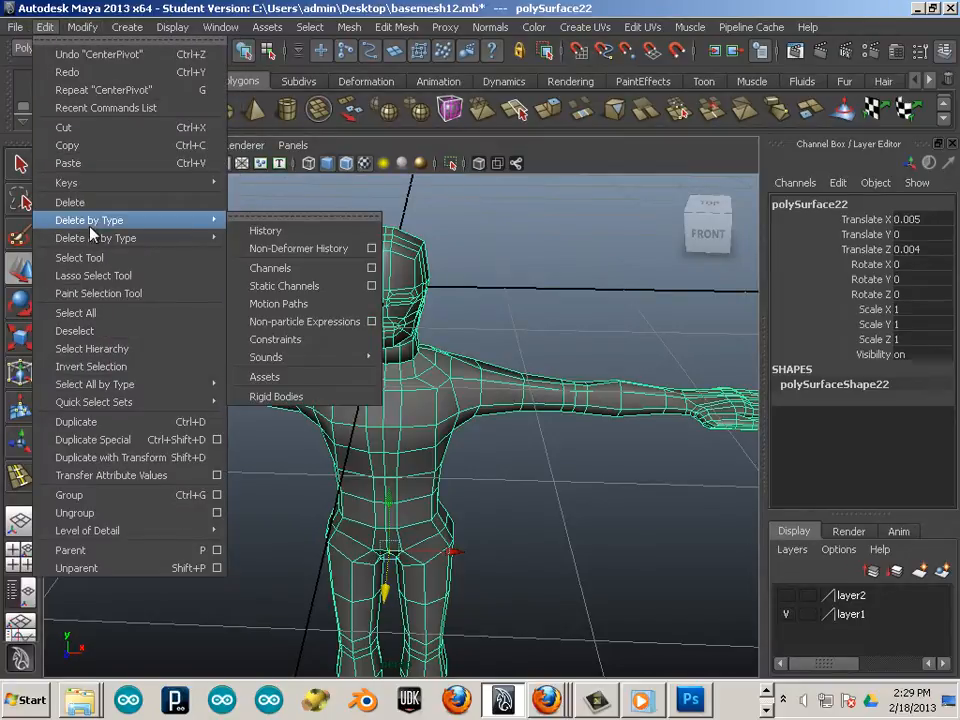
click(242, 229)
click(82, 27)
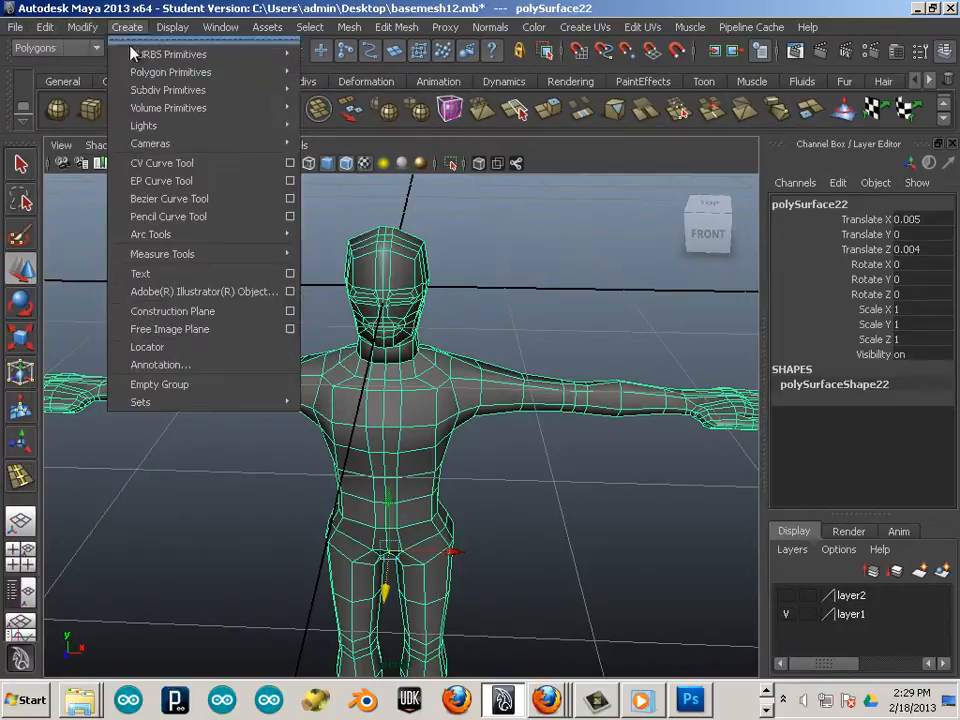
click(130, 90)
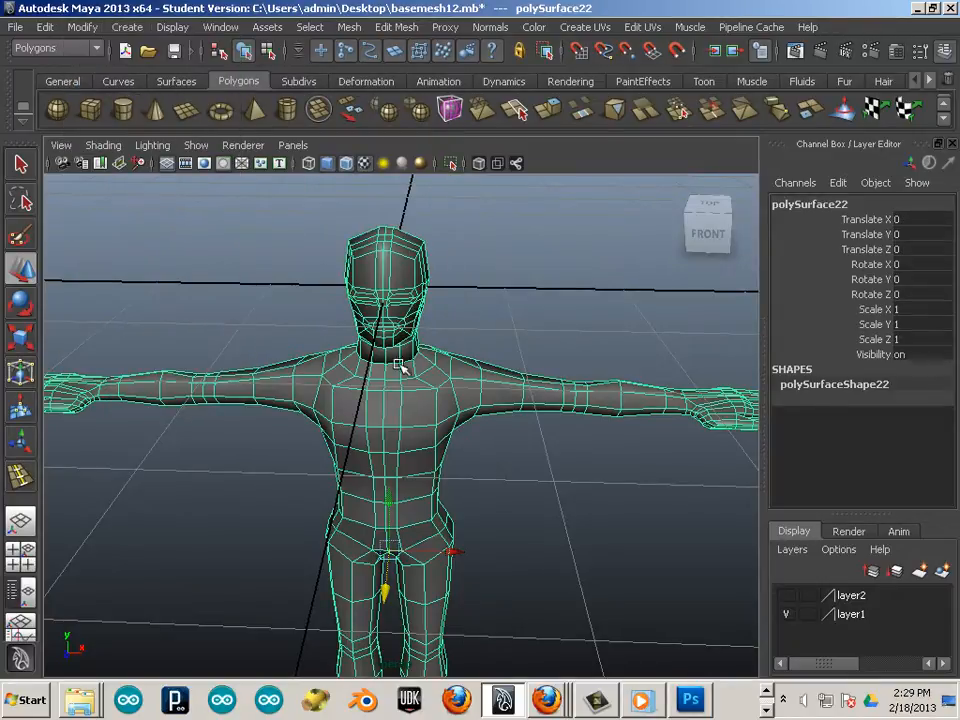
Step: Open the Hypergraph Hierarchy and select the polySurface4 node
alt+drag(280, 340, 235, 267)
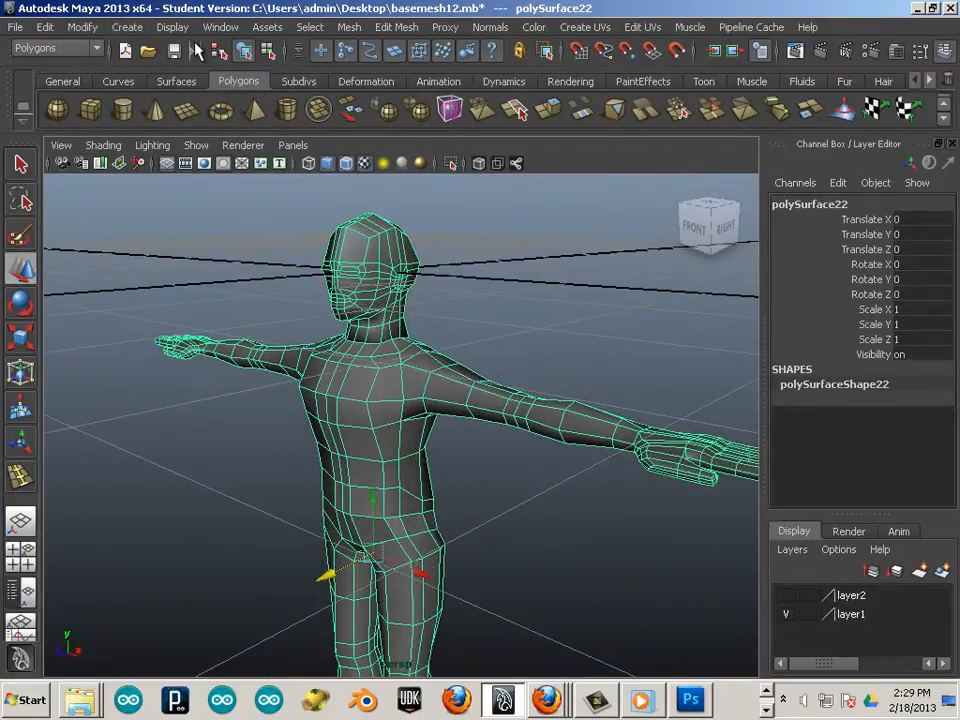
click(218, 28)
mouse_move(240, 133)
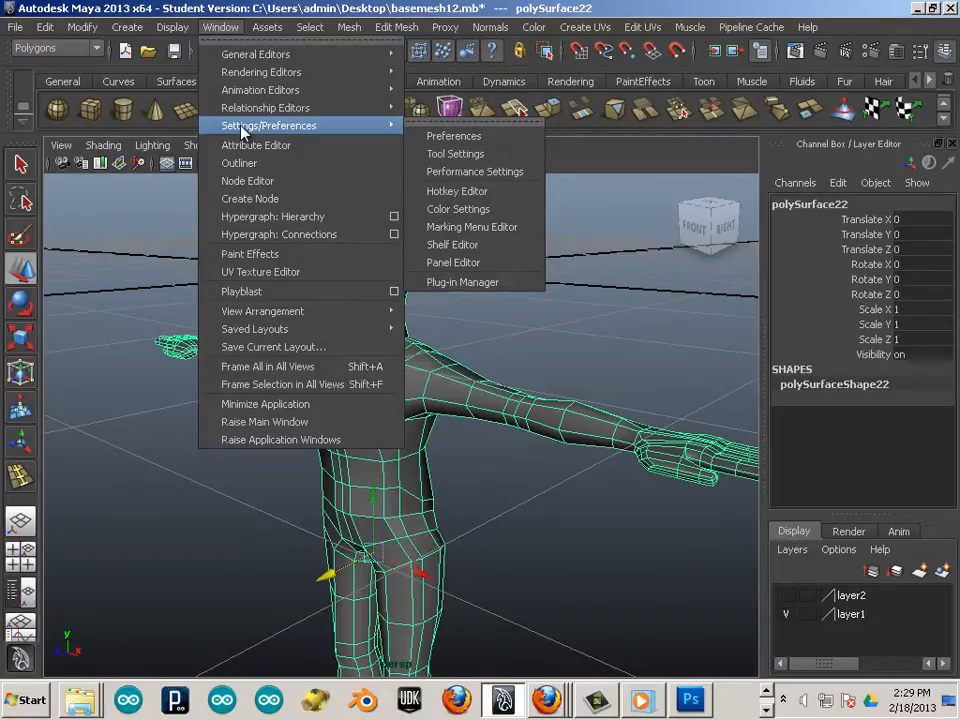
click(320, 216)
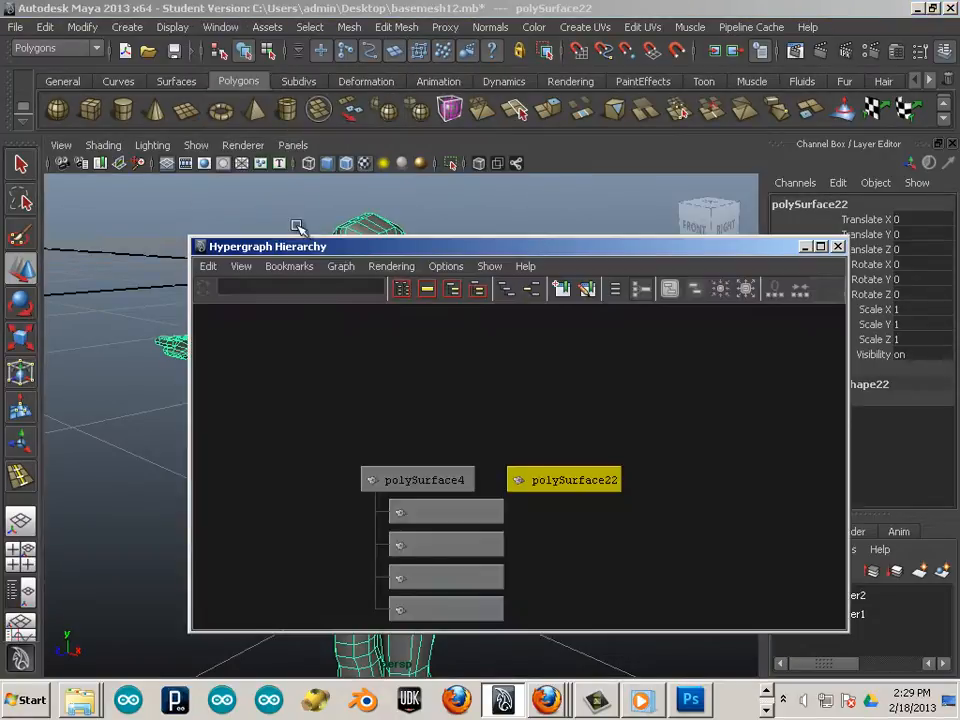
scroll(501, 414, down, 2)
alt+middle_drag(553, 551, 596, 435)
click(436, 365)
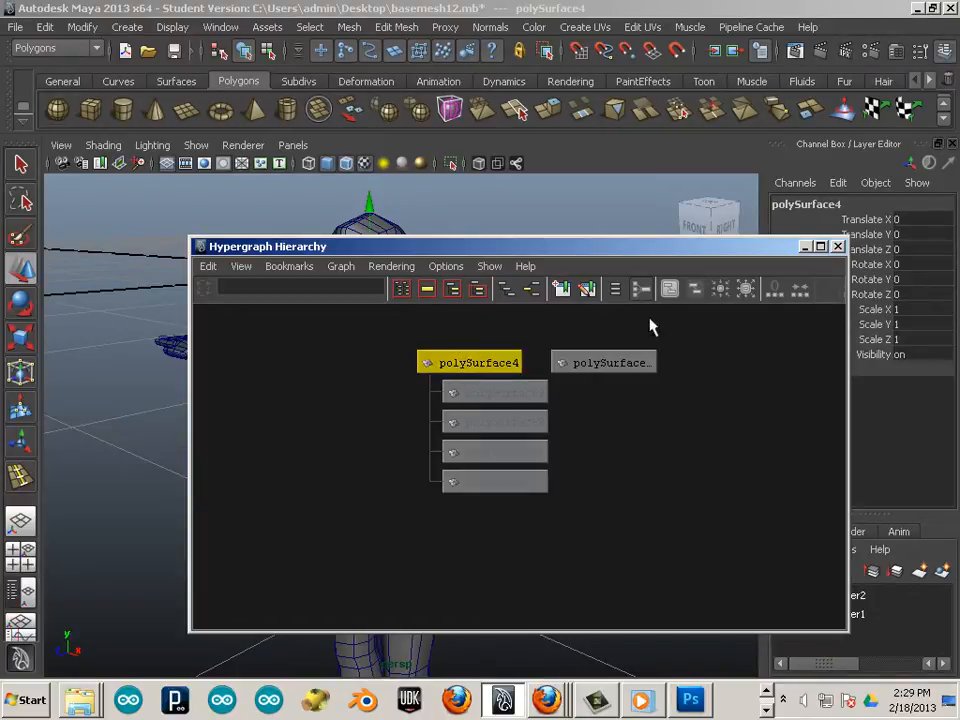
Step: Move the hierarchy window off the model and make both layer1 and layer2 visible
drag(669, 250, 266, 150)
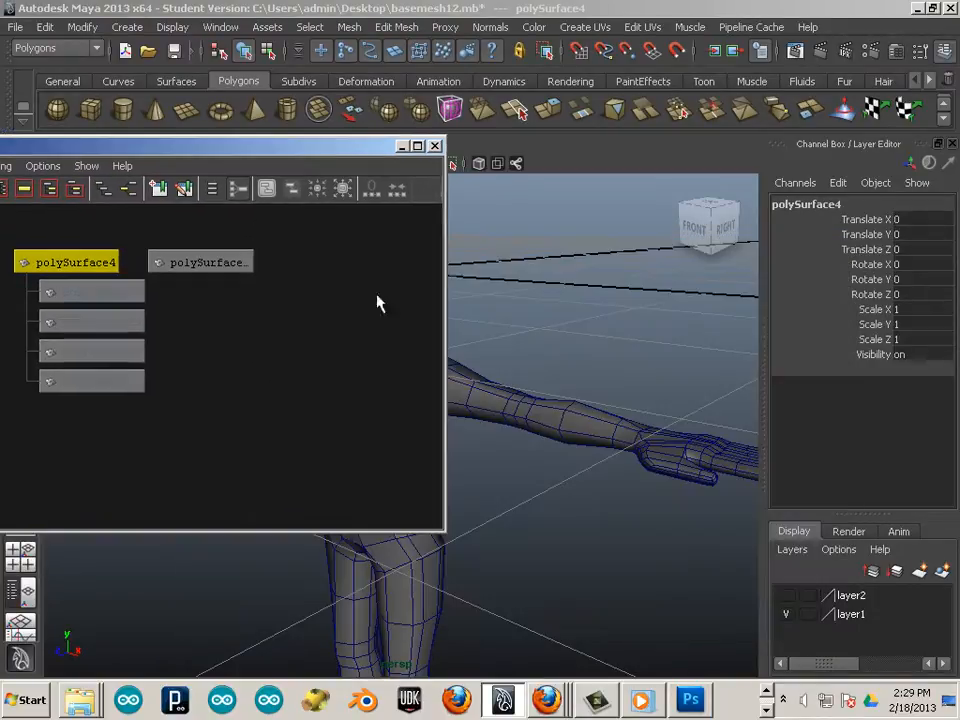
click(786, 616)
click(787, 597)
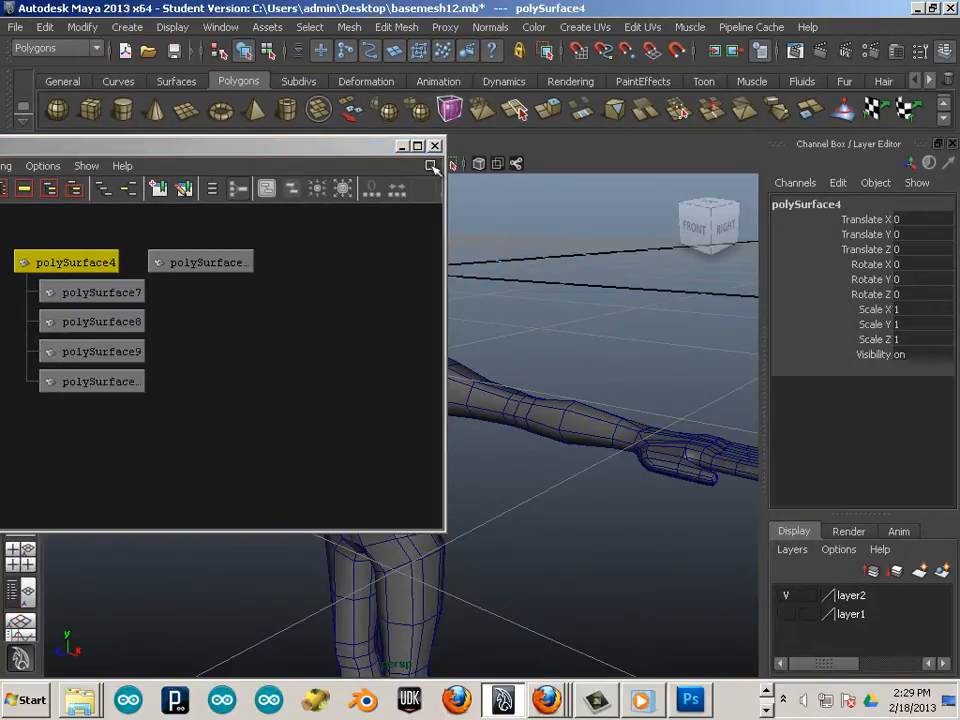
drag(354, 150, 82, 513)
click(786, 614)
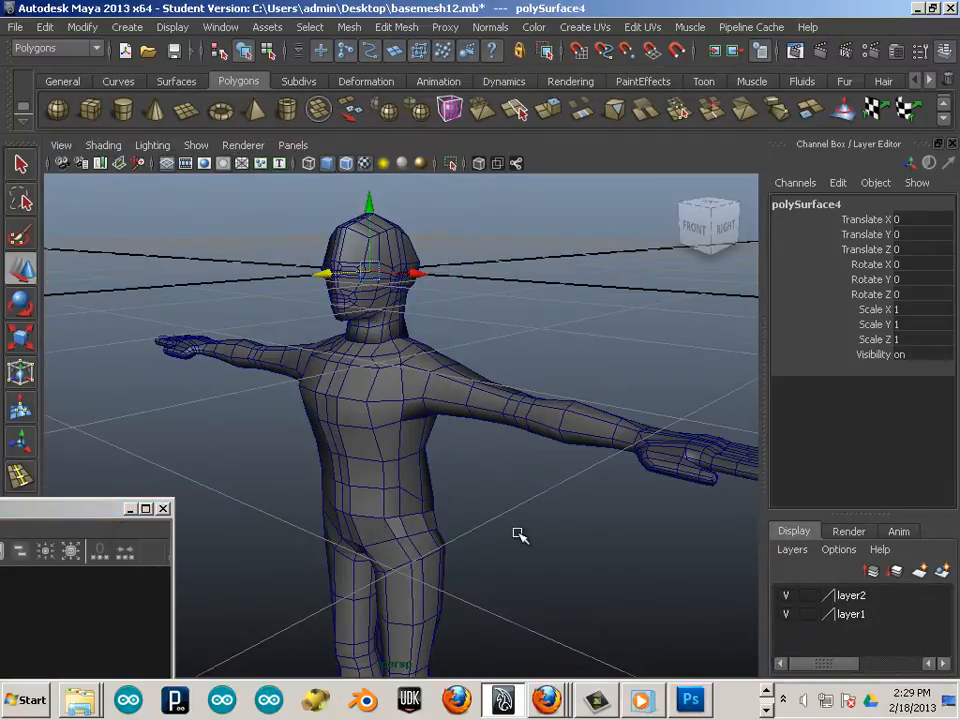
Step: Select the leftover meshes beside the character and delete them
scroll(519, 535, down, 10)
drag(528, 385, 484, 507)
key(Delete)
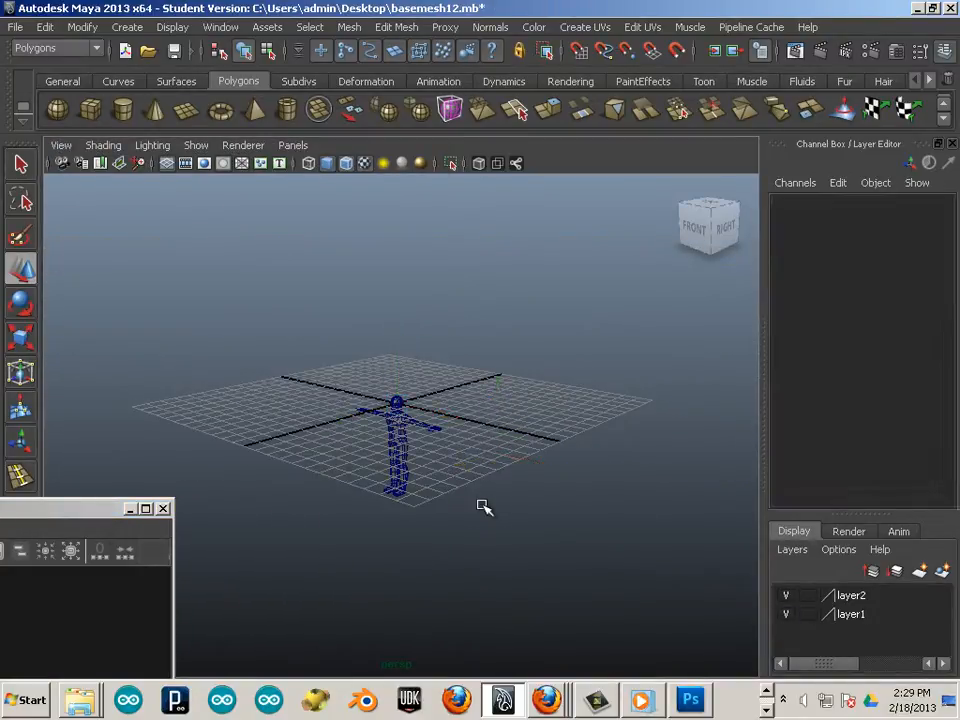
Step: Identify the leftover polySurface4 node in the Hypergraph Hierarchy and delete it, keeping the body mesh
drag(100, 509, 576, 227)
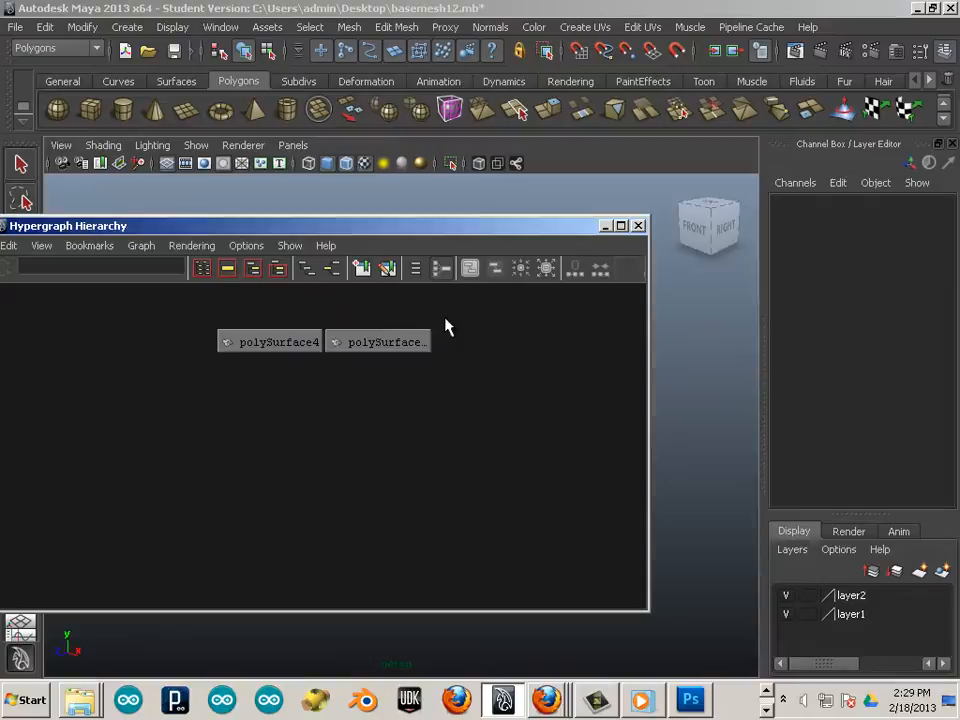
click(364, 337)
drag(365, 228, 832, 386)
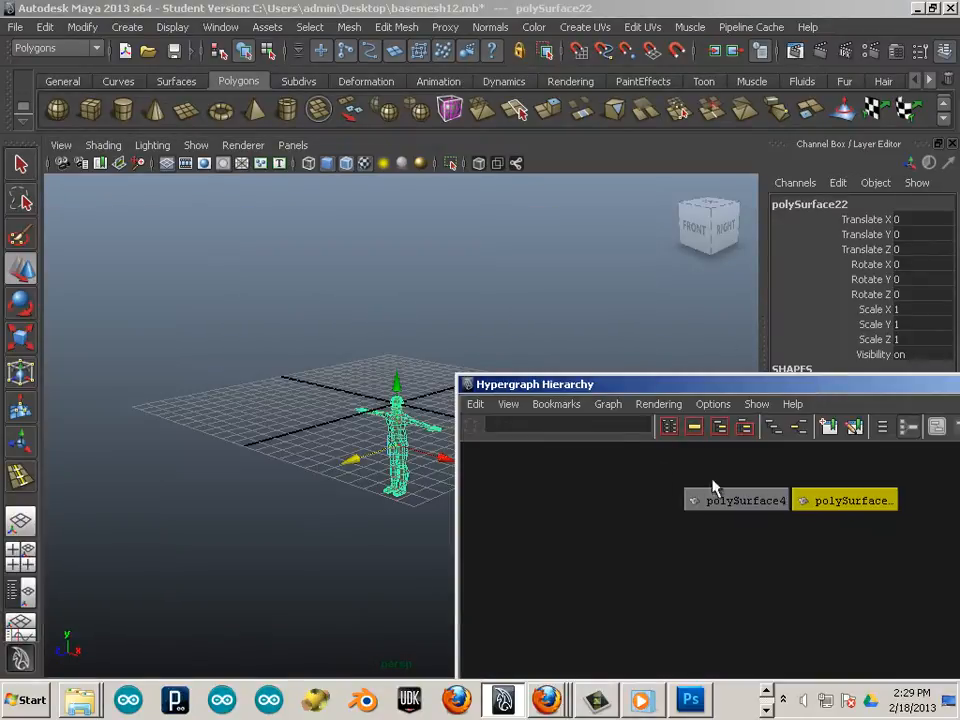
click(730, 500)
key(f)
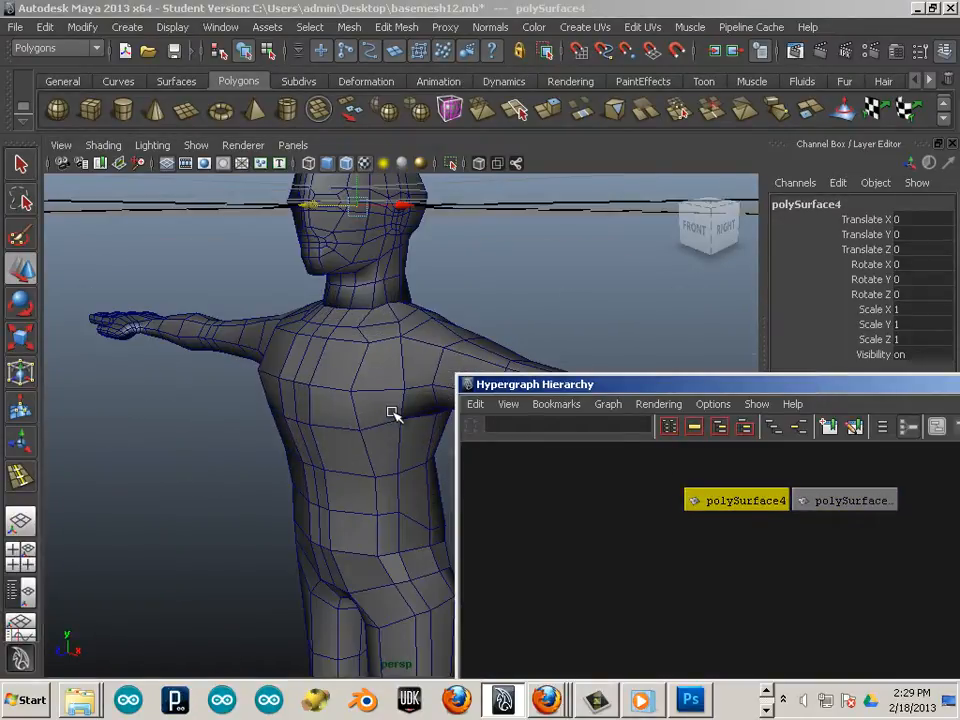
key(Delete)
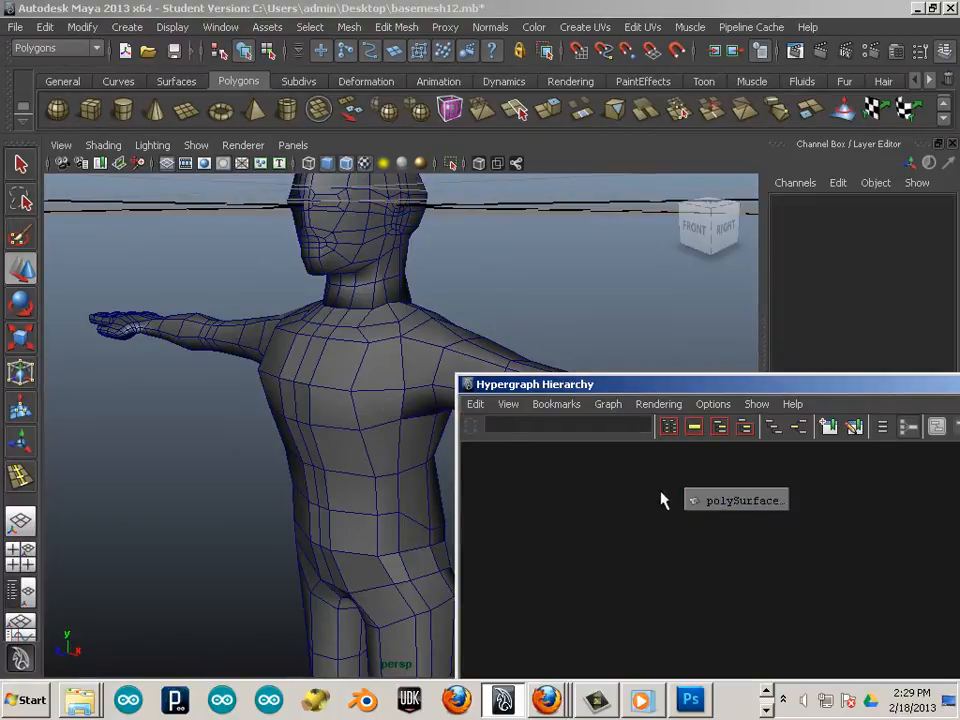
Step: Rename the remaining body mesh to fred, move the hierarchy window out of the way and deselect the mesh
click(738, 501)
double_click(810, 204)
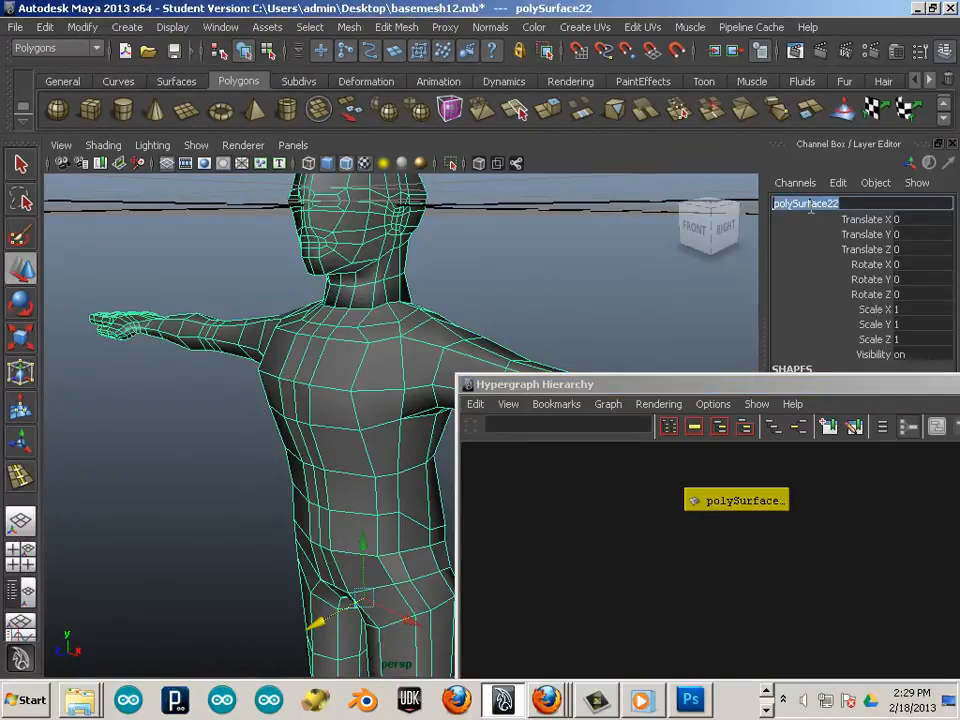
text(fred)
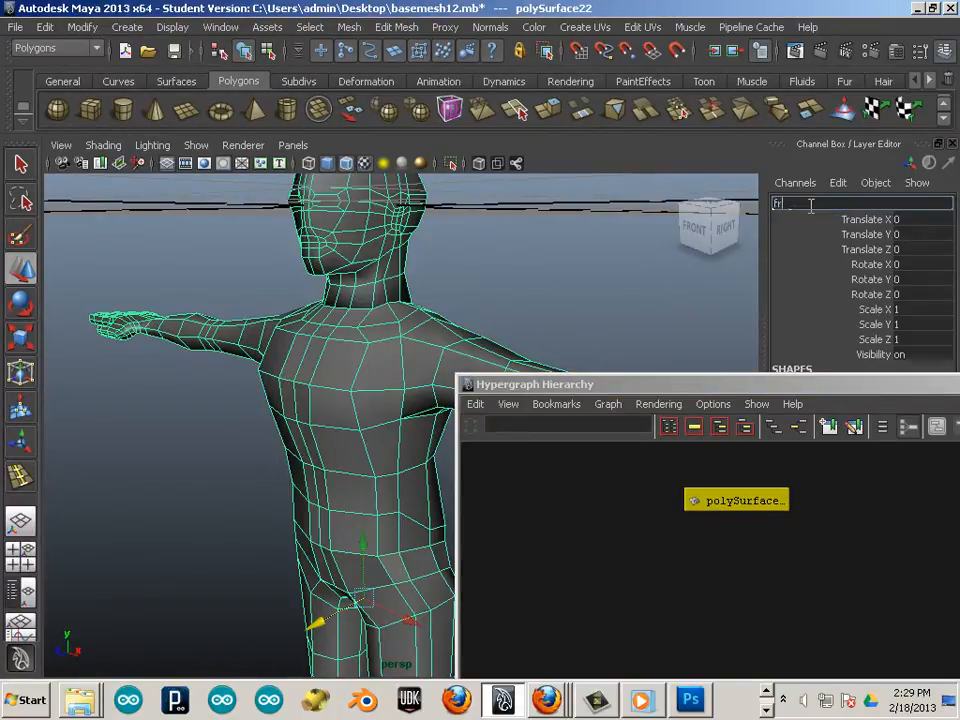
key(Return)
drag(695, 385, 654, 678)
click(598, 527)
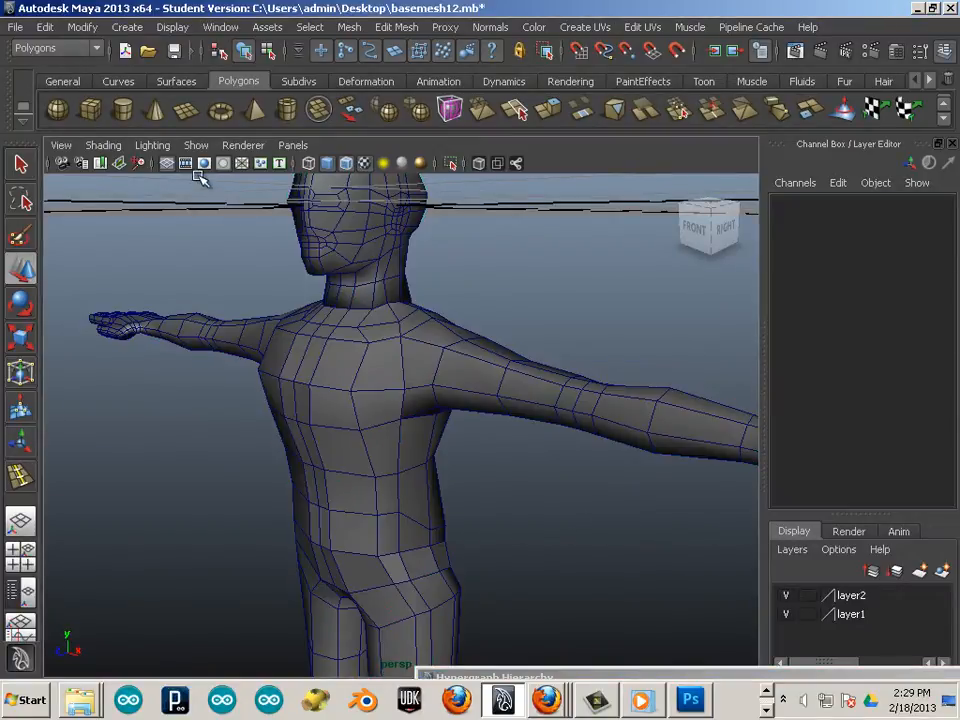
Step: Save the scene, accepting the student version notice
click(15, 27)
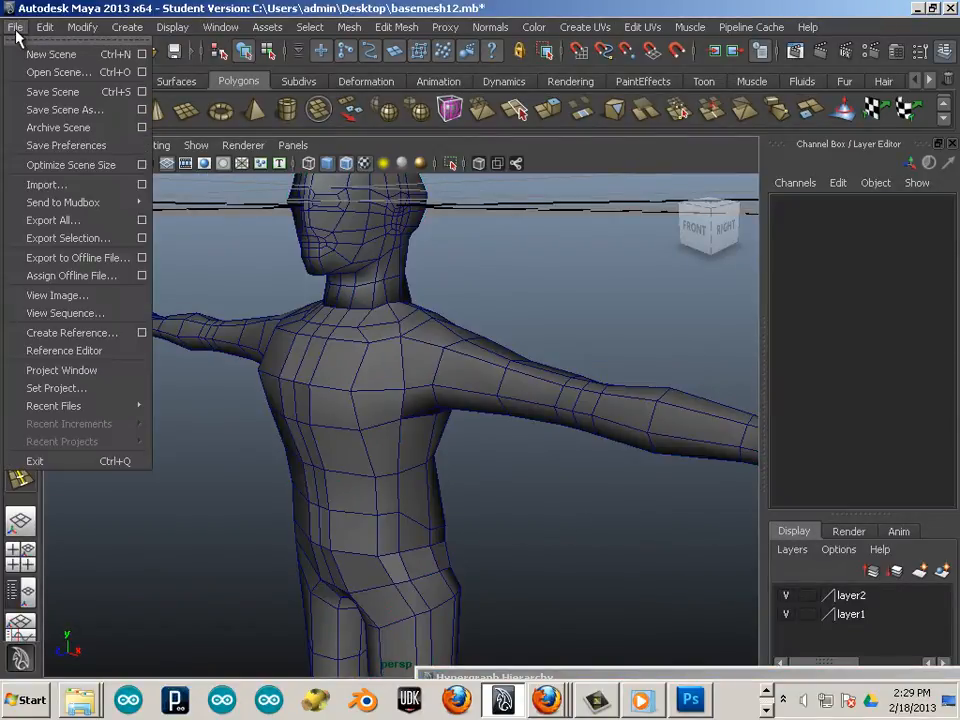
click(40, 92)
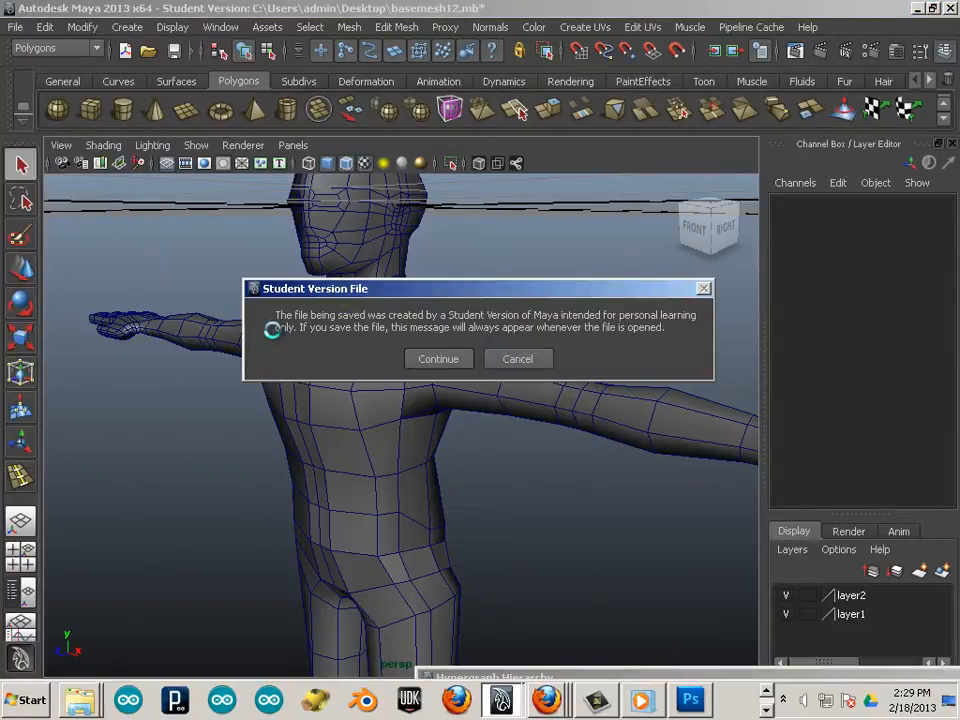
click(432, 359)
Step: Select the fred body mesh in the viewport
alt+drag(229, 332, 342, 335)
alt+right_drag(342, 335, 224, 321)
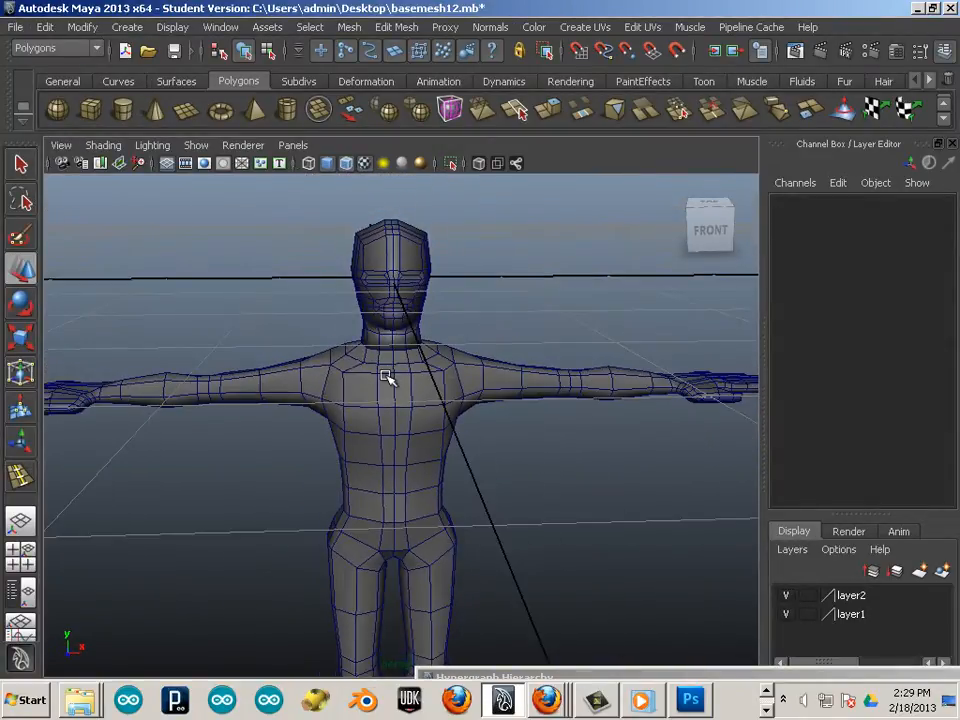
click(386, 376)
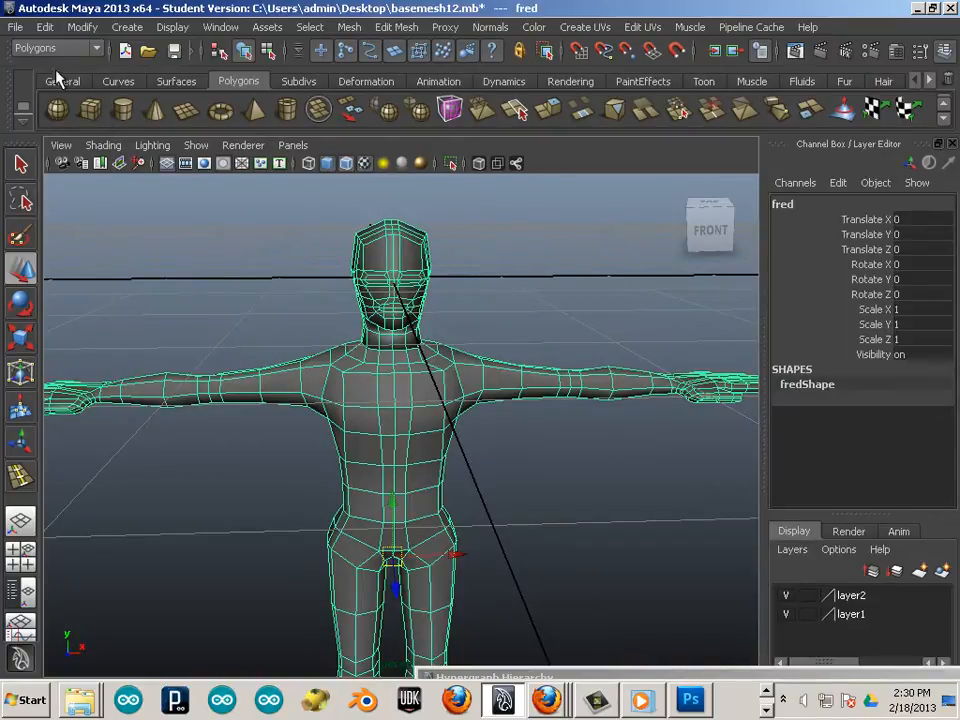
Step: Check in the Plug-in Manager whether objExport.mll is loaded, and close the manager
click(17, 27)
mouse_move(224, 28)
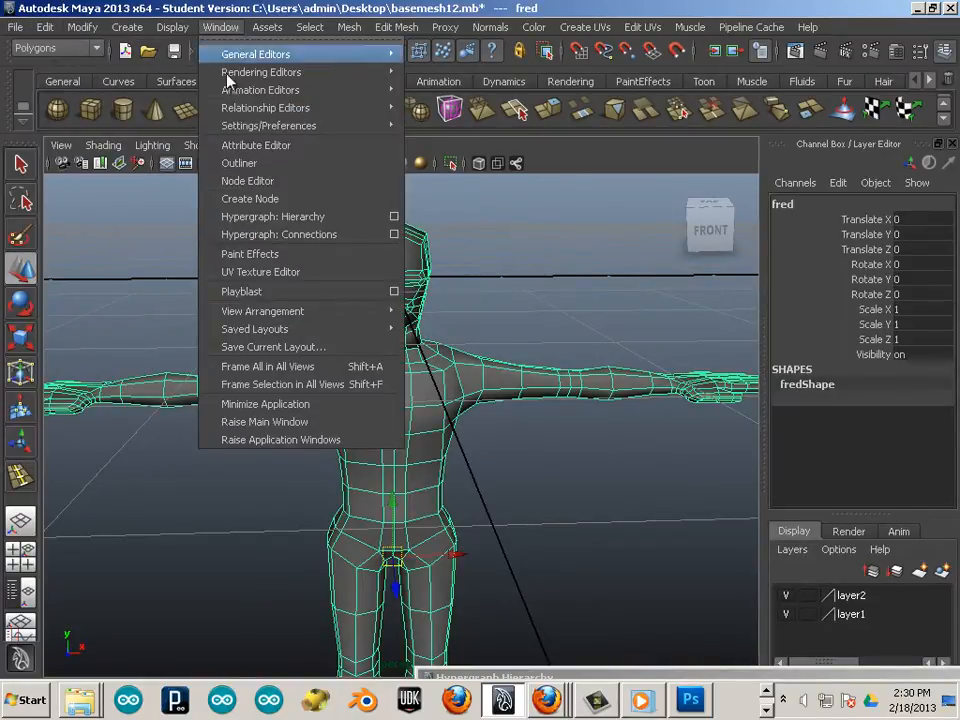
mouse_move(252, 126)
click(480, 282)
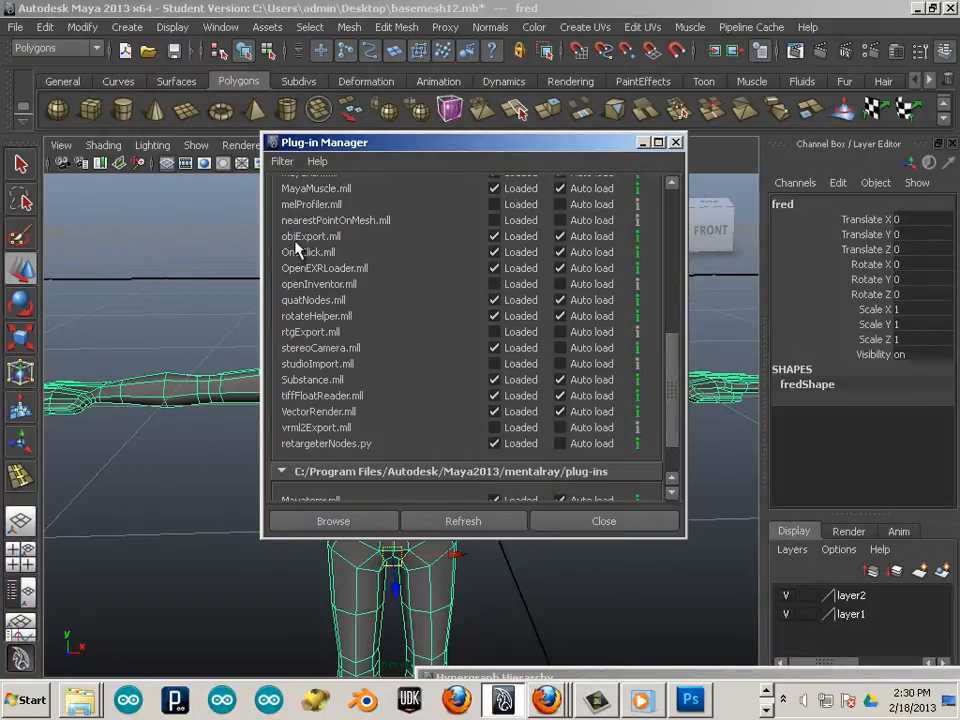
click(676, 143)
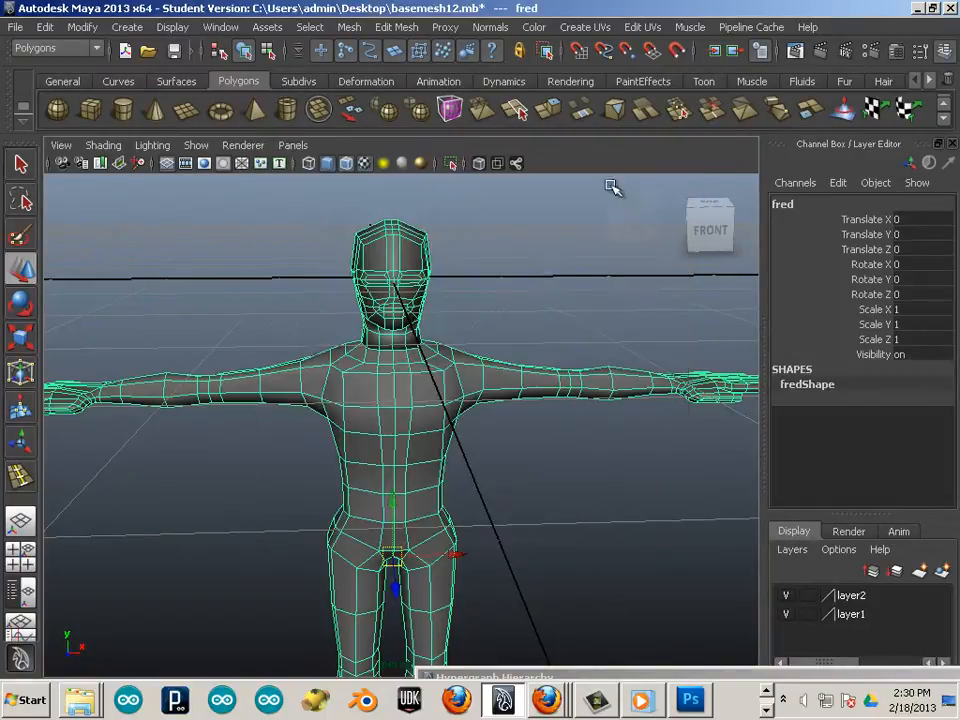
Step: Export the selected mesh as OBJexport to the Desktop, overwriting fred.obj
click(15, 27)
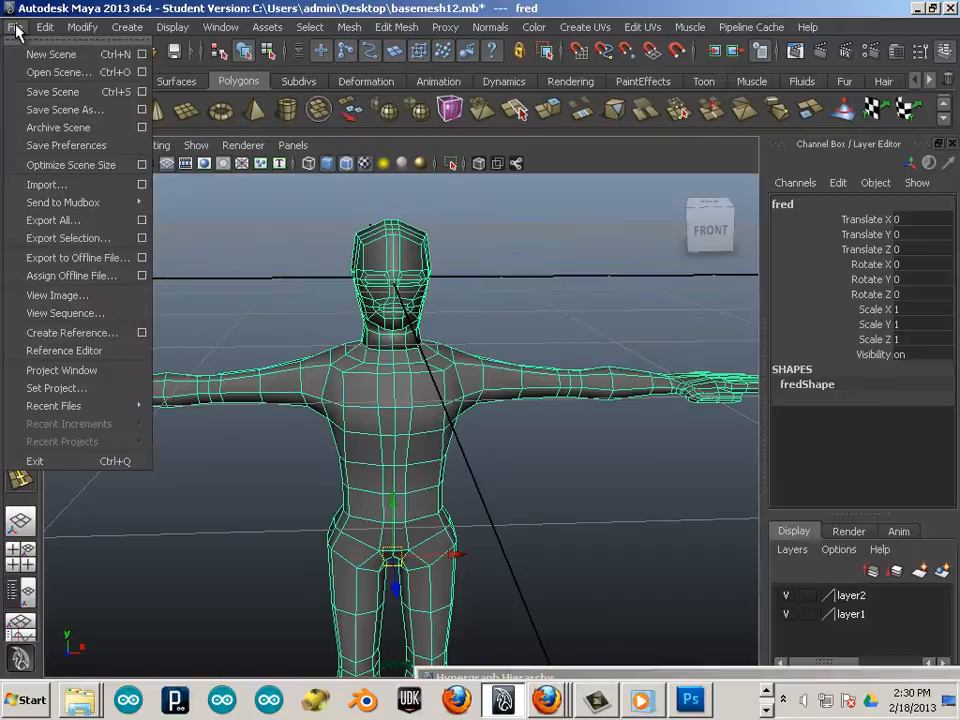
click(67, 240)
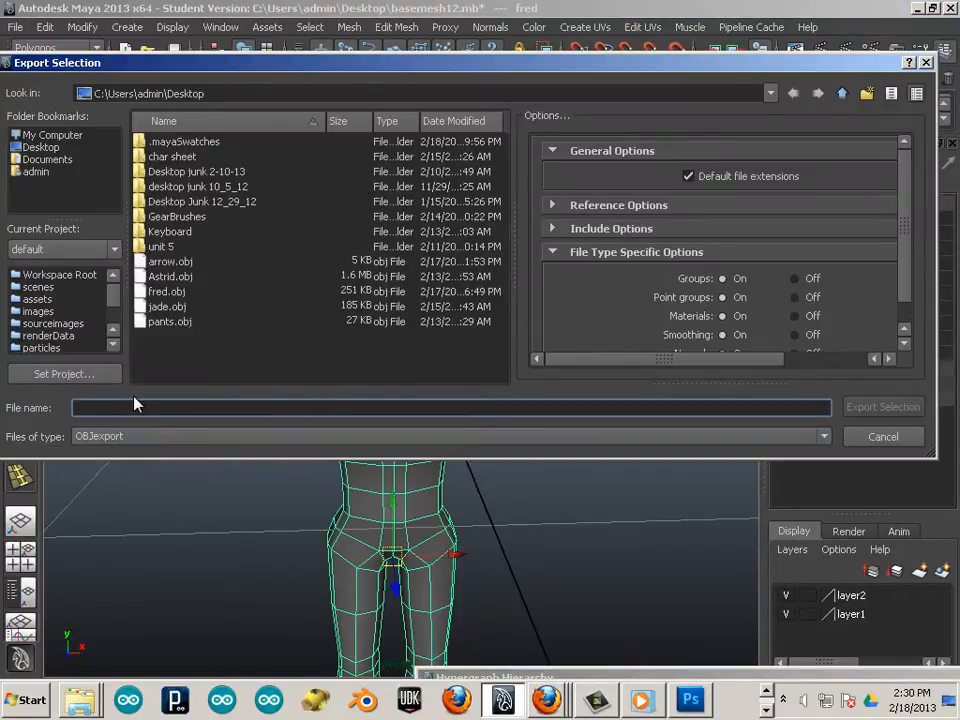
click(163, 292)
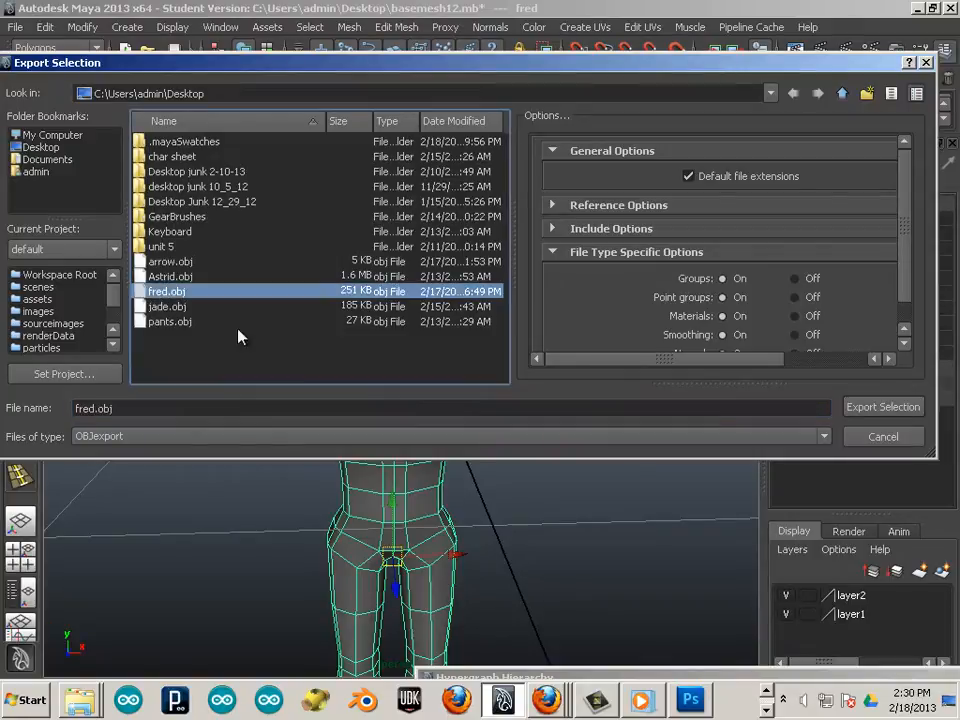
click(862, 410)
click(425, 285)
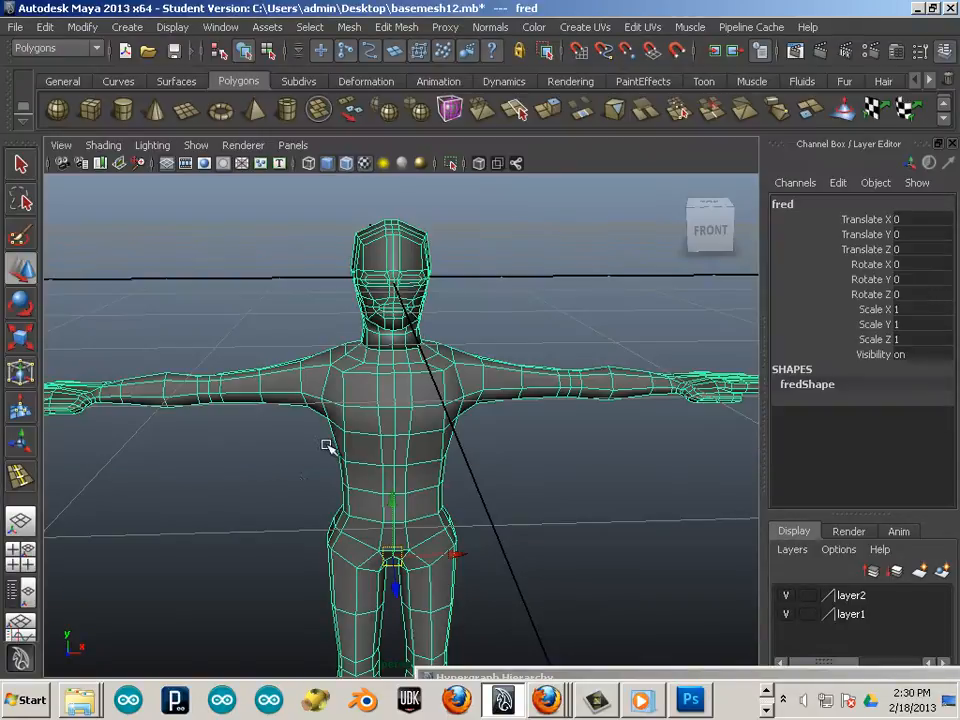
Step: Launch Blender and dismiss its splash screen to reach the default scene
click(362, 702)
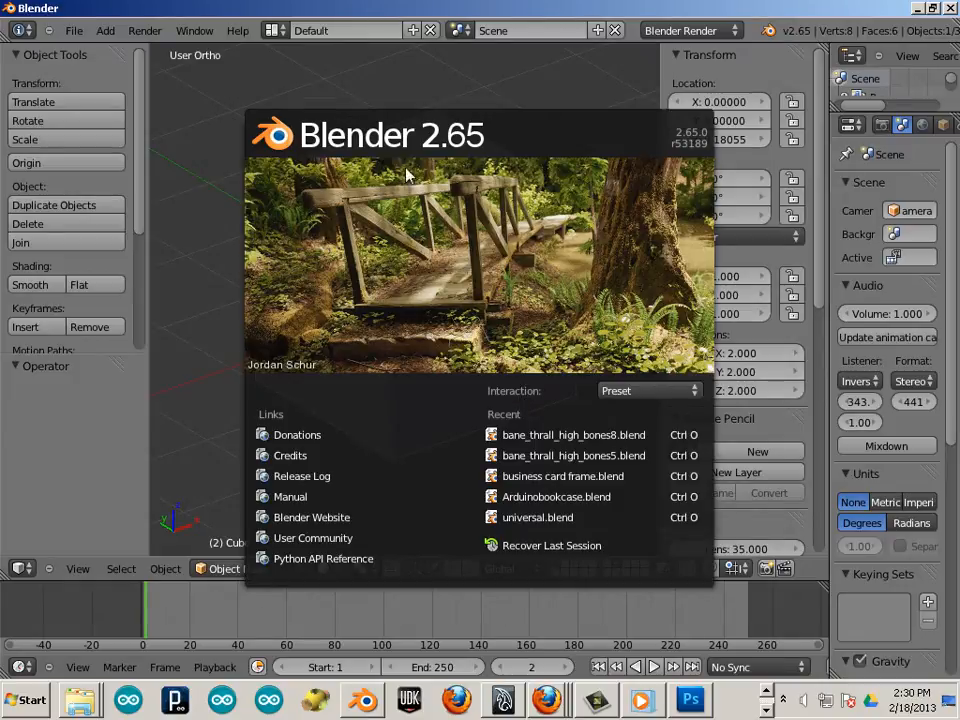
click(636, 391)
click(598, 388)
click(208, 281)
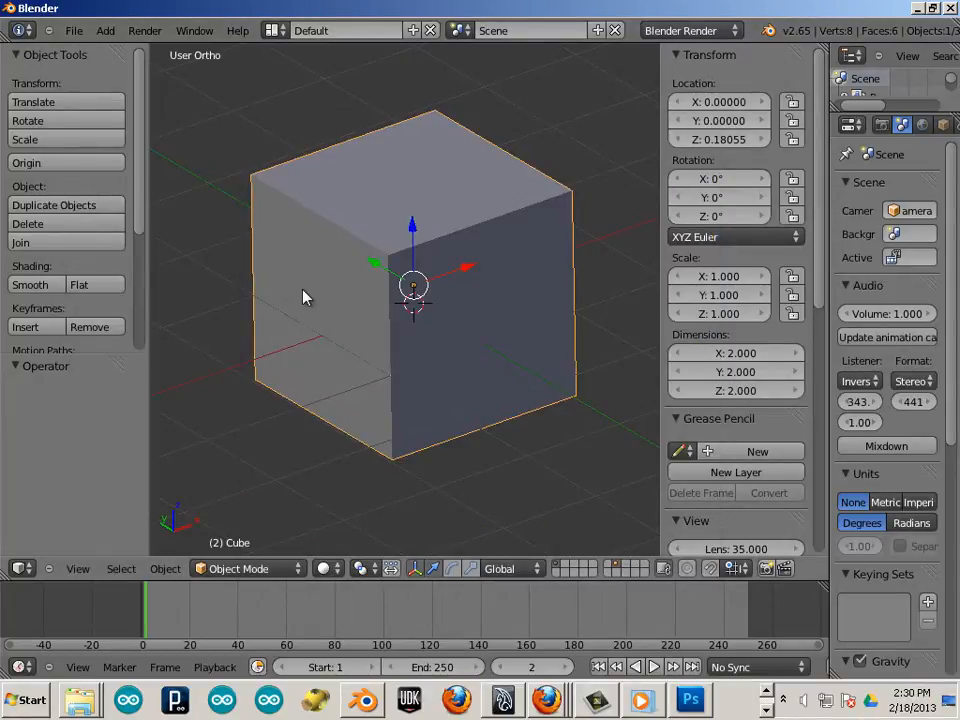
Step: Delete the default cube from the scene
scroll(305, 297, down, 3)
key(a)
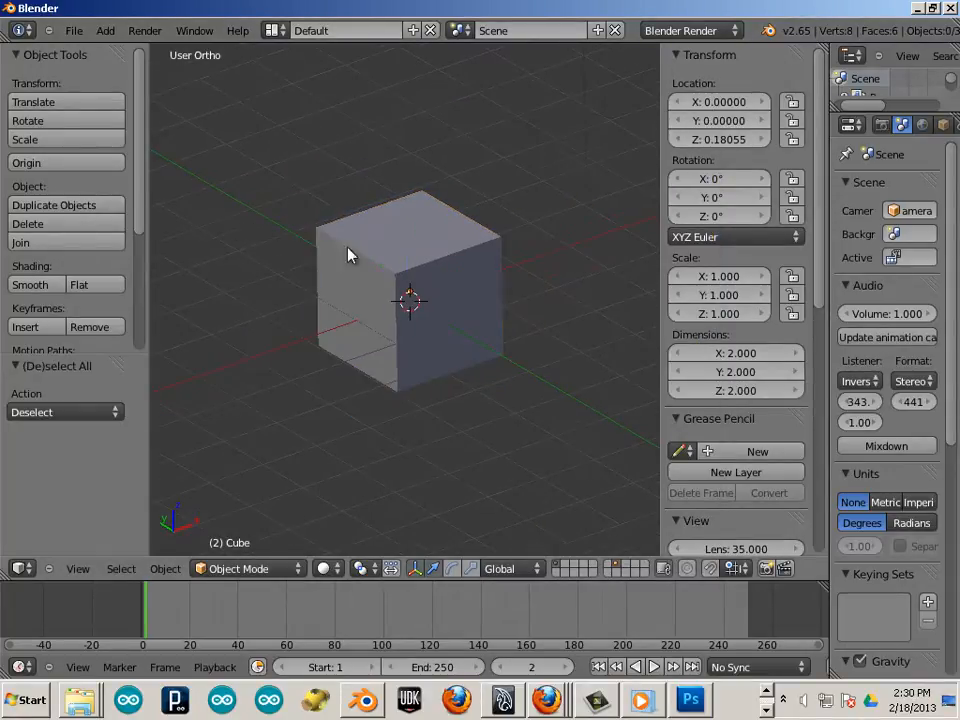
right_click(360, 273)
key(x)
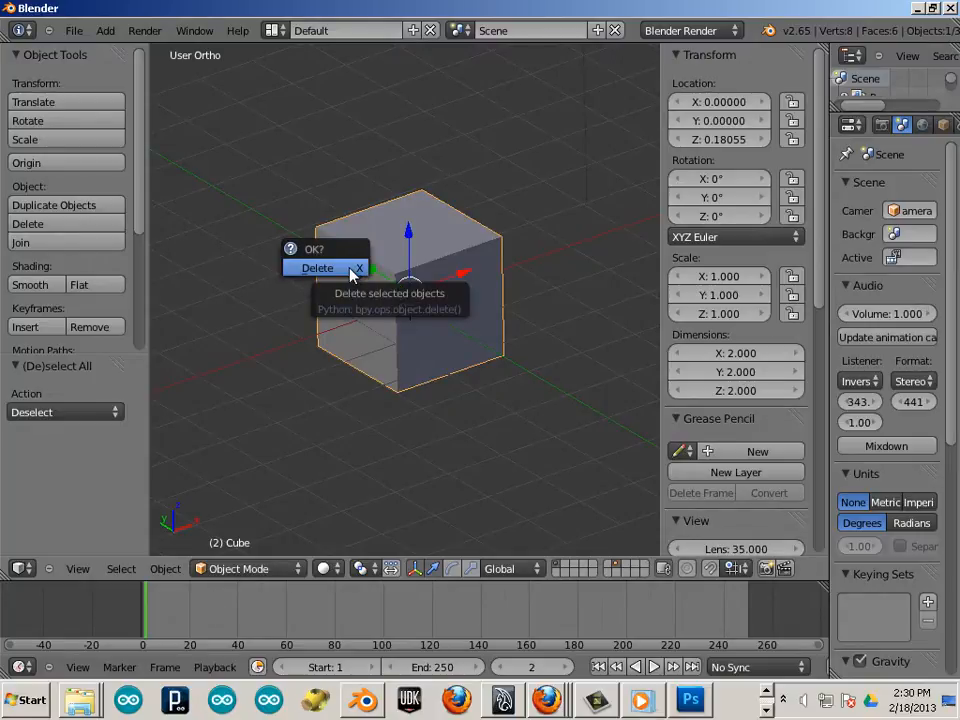
click(352, 268)
Step: Import the Wavefront file fred.obj from the Desktop
click(74, 30)
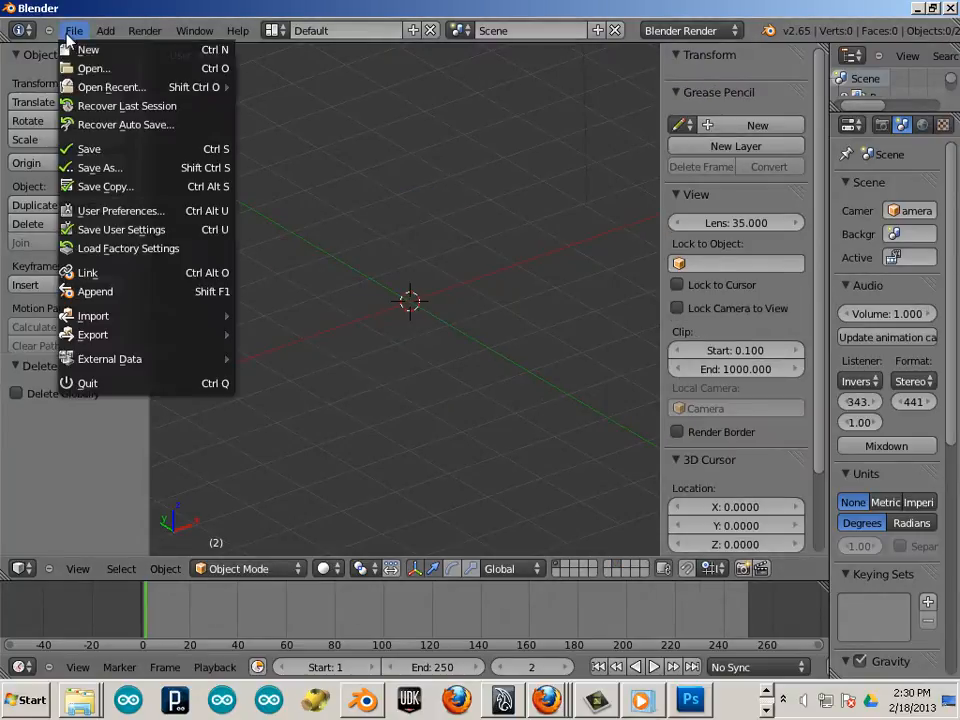
mouse_move(127, 318)
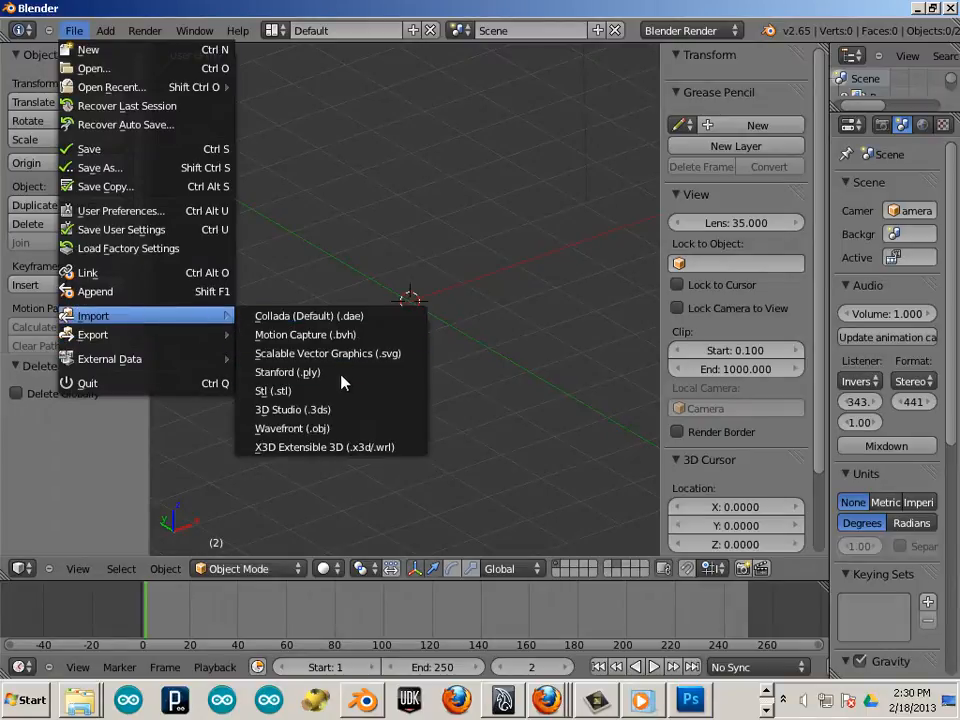
click(324, 428)
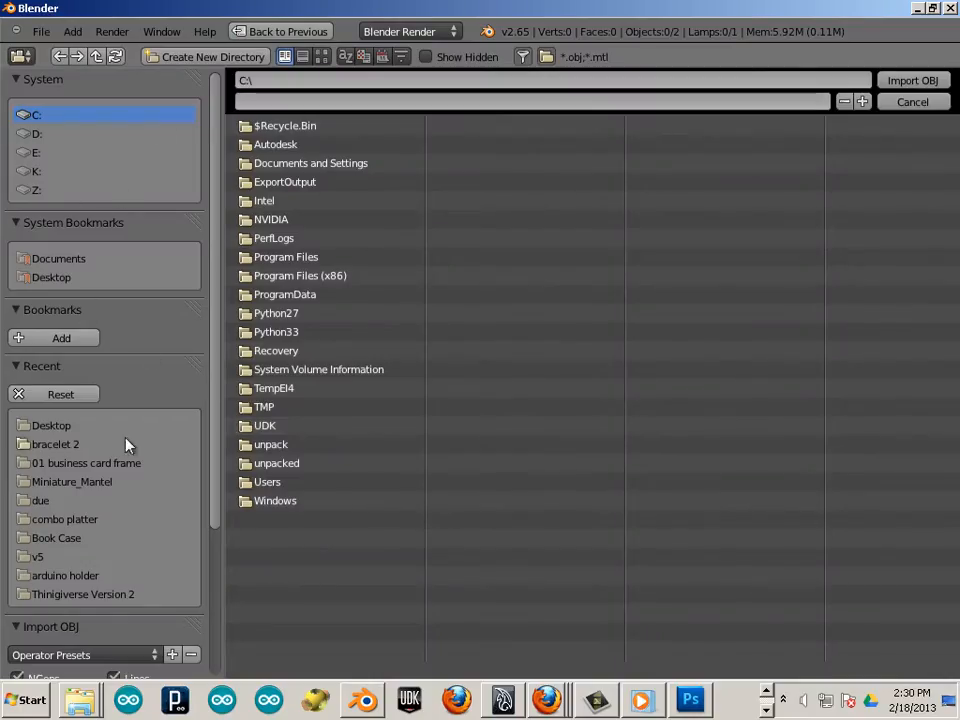
click(50, 278)
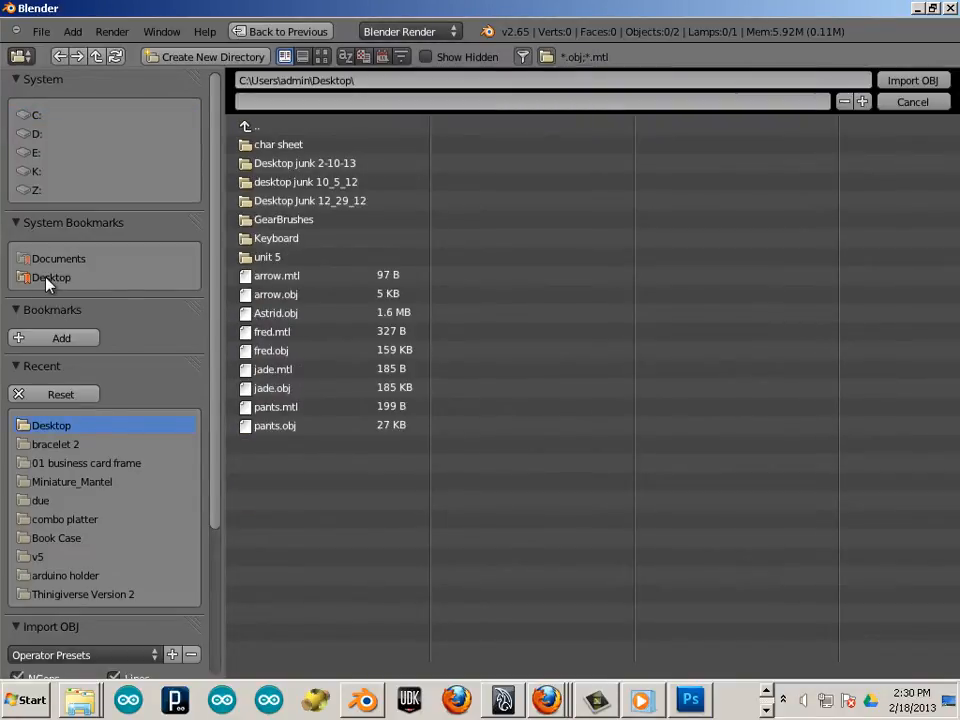
click(262, 350)
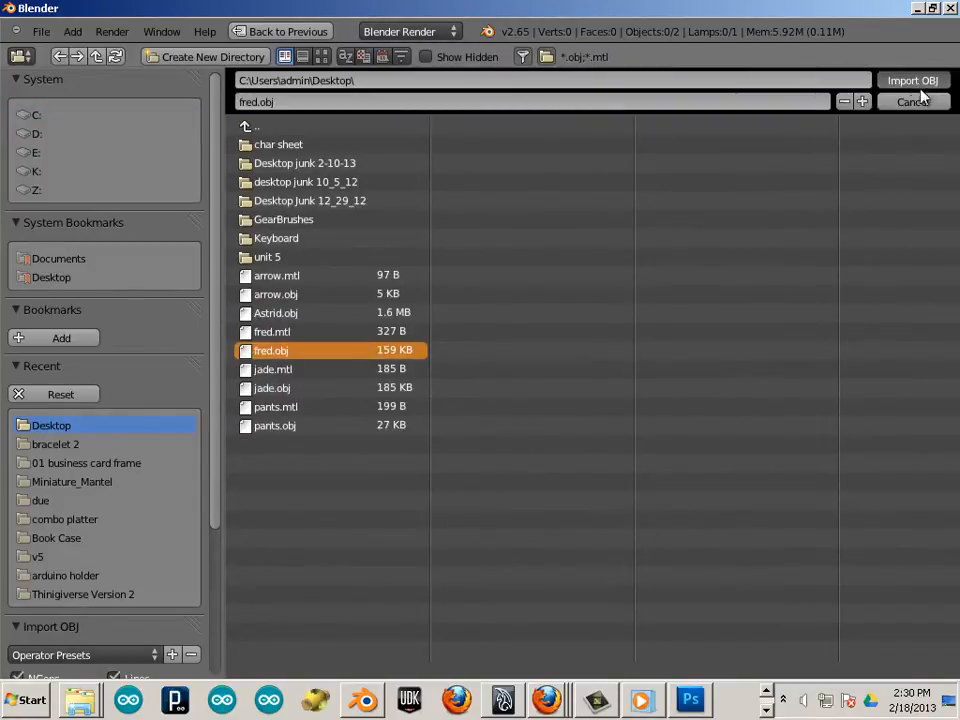
click(915, 84)
Step: Select the imported fred mesh, turn on its Wire display in the object settings, and deselect it
key(a)
middle_drag(540, 420, 441, 424)
scroll(442, 427, down, 2)
scroll(443, 428, up, 3)
right_click(423, 447)
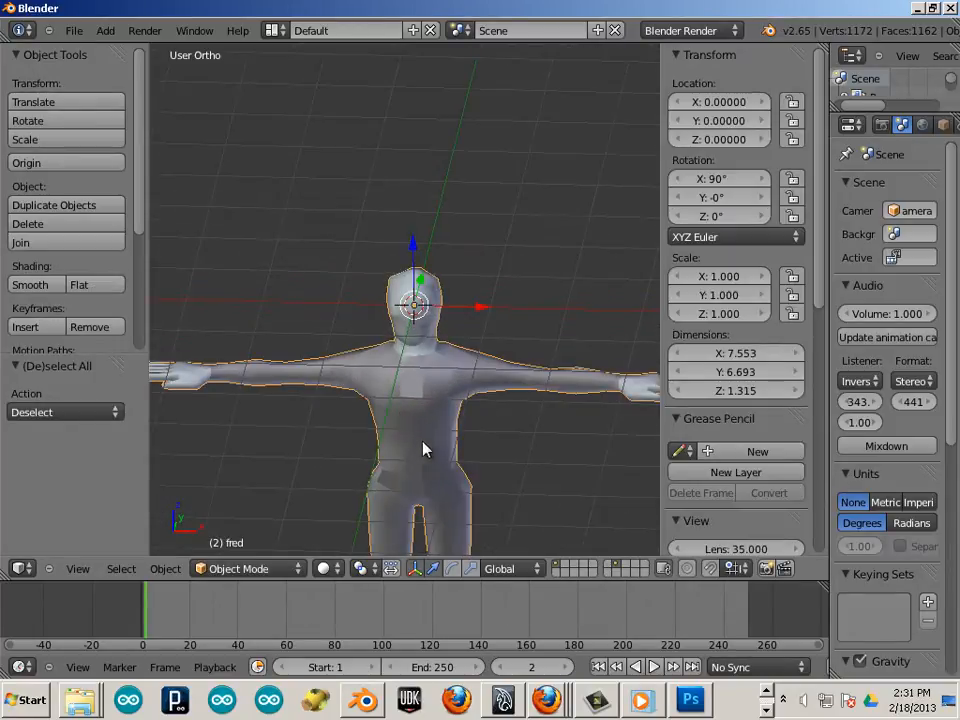
scroll(414, 358, down, 4)
scroll(478, 379, up, 4)
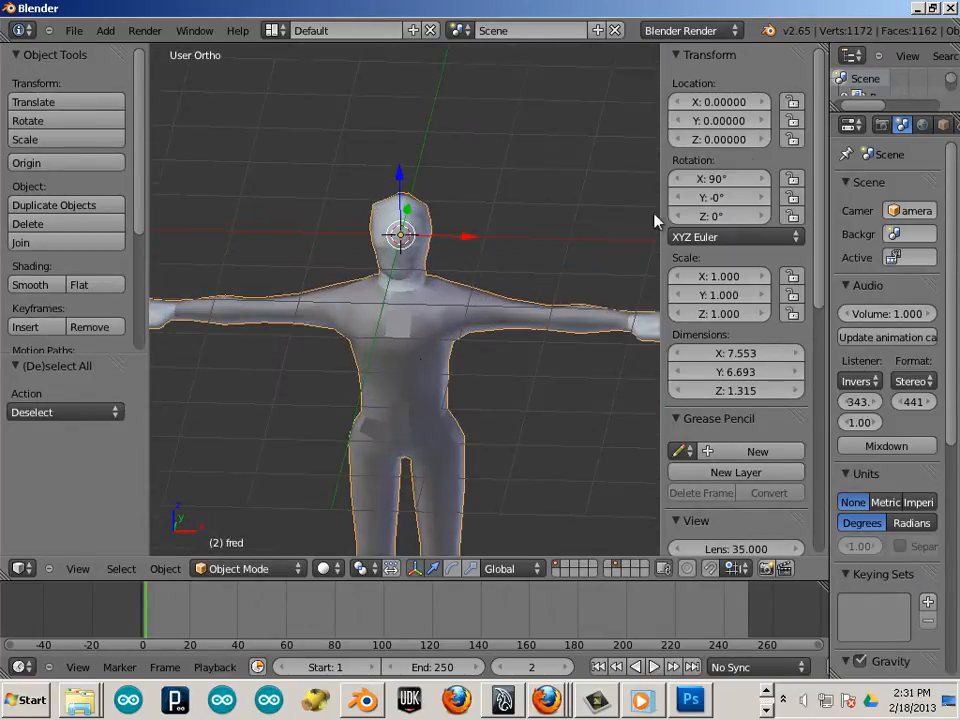
click(943, 125)
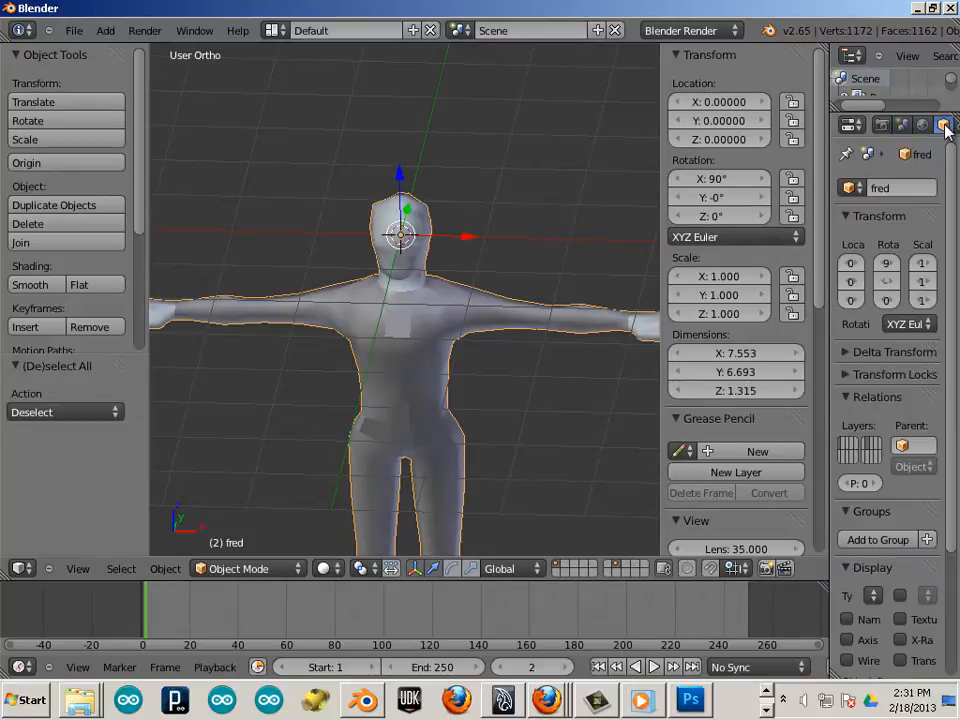
scroll(846, 568, down, 3)
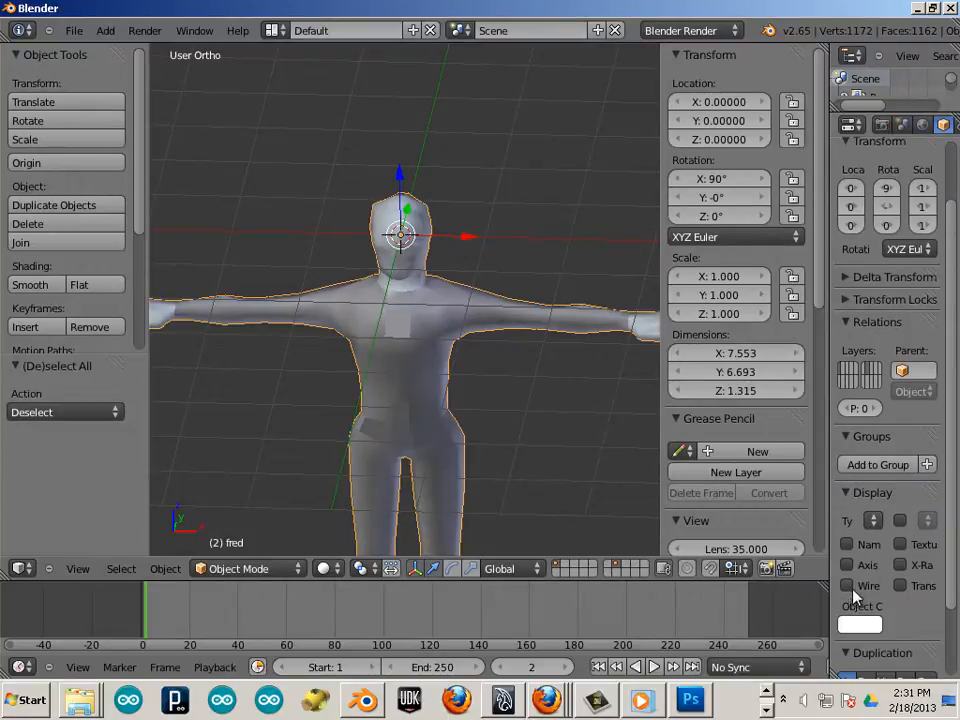
click(847, 585)
key(a)
middle_drag(531, 480, 512, 471)
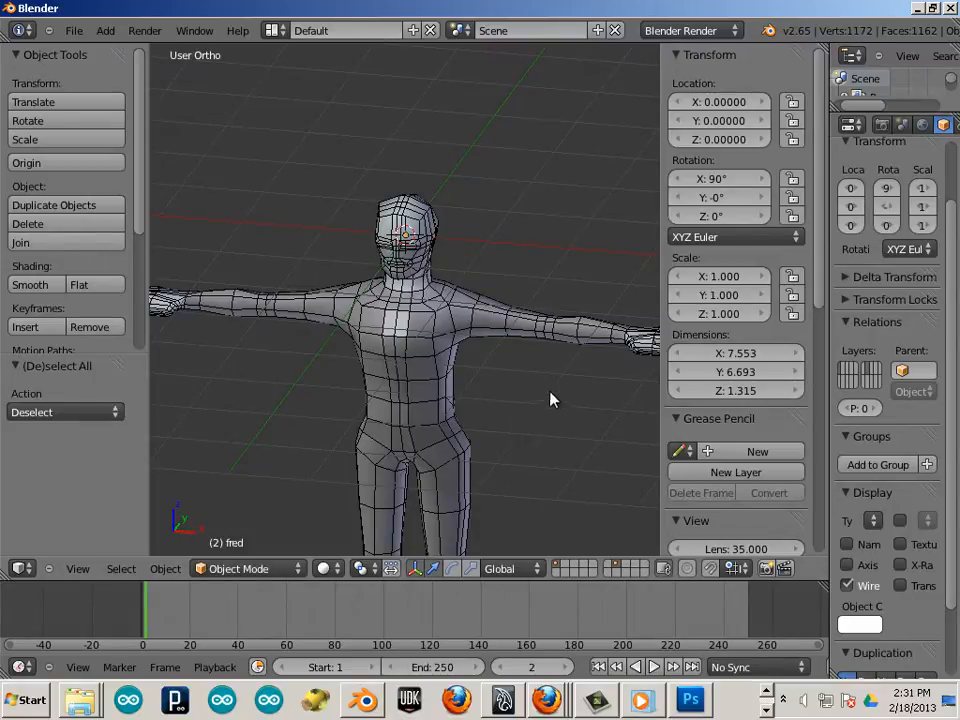
Step: Hide the viewport's transform properties sidebar to give the 3D view more room
key(n)
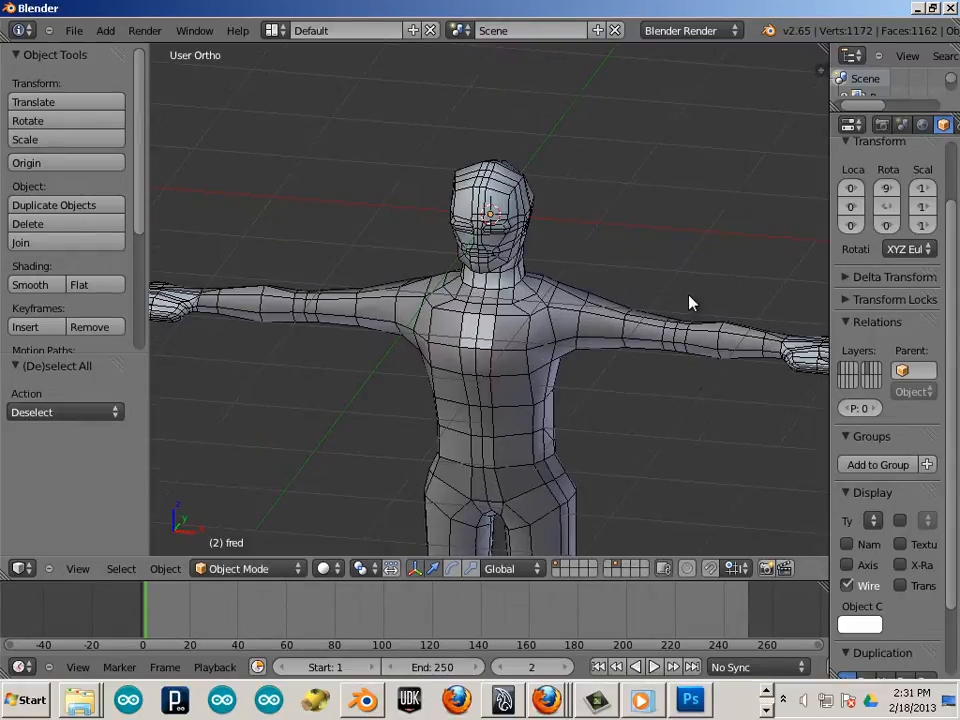
middle_drag(593, 459, 631, 443)
scroll(559, 422, up, 4)
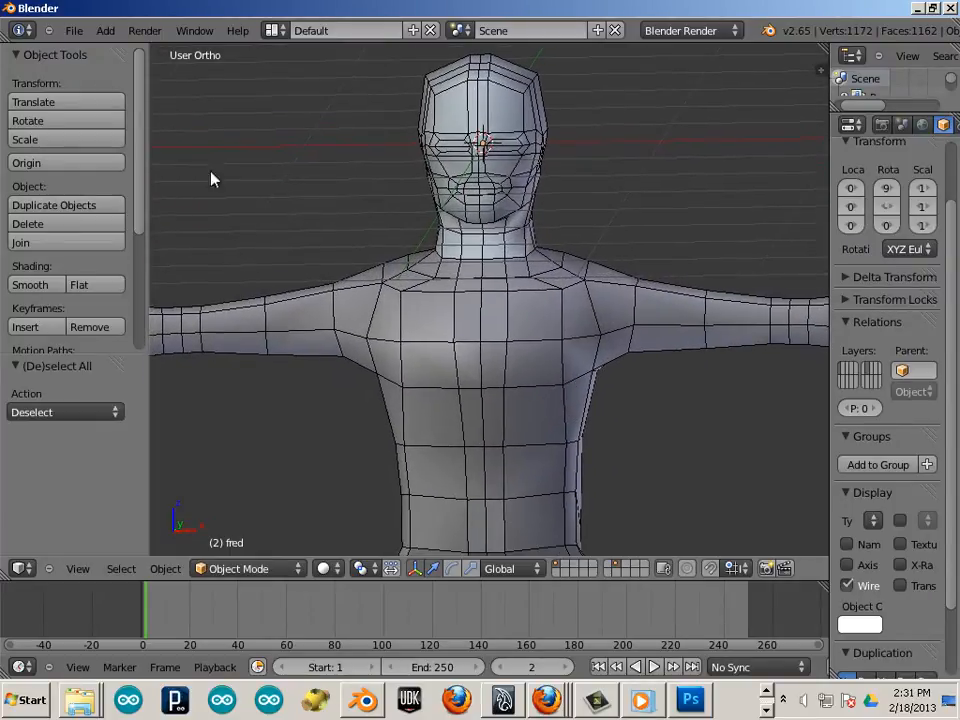
Step: Open the input preferences and choose Maya for both the interaction preset and the key configuration
click(85, 32)
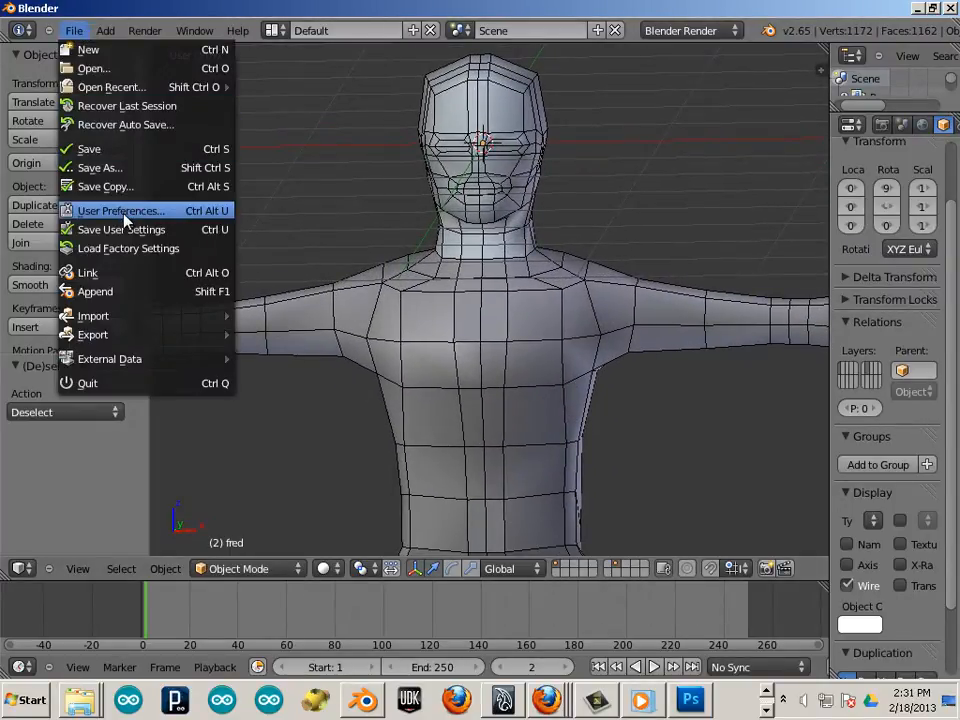
click(125, 217)
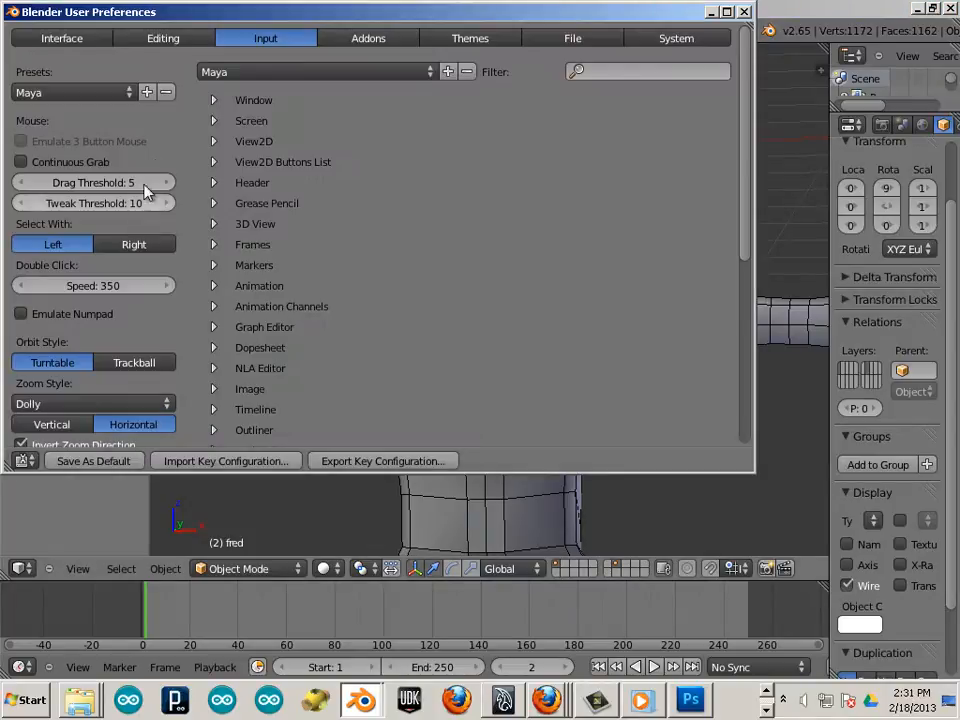
scroll(136, 215, down, 1)
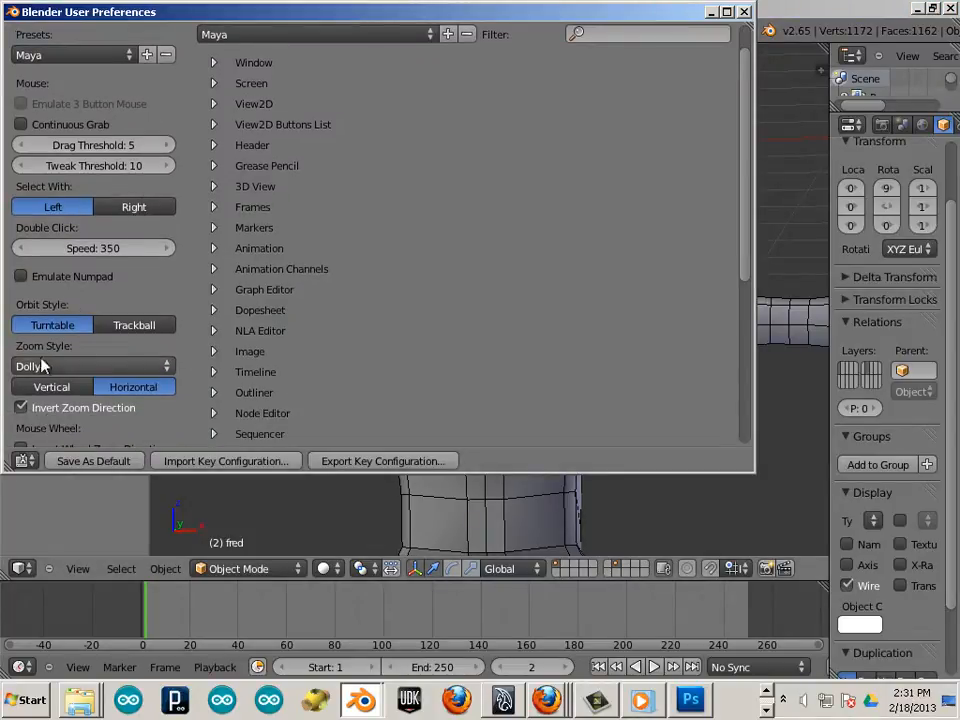
click(73, 52)
click(89, 96)
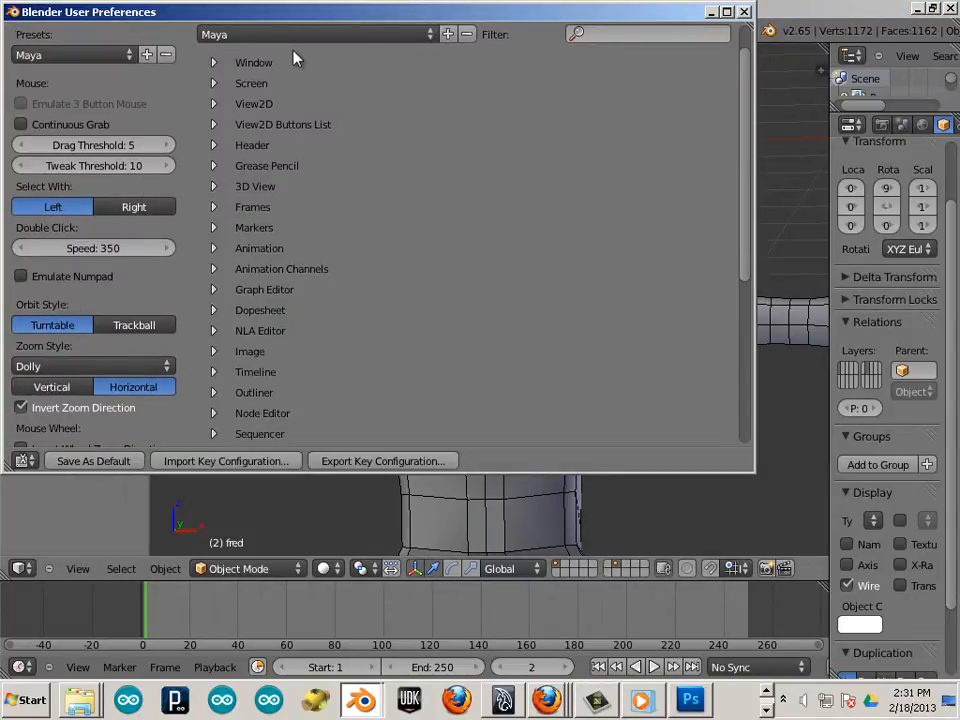
click(291, 34)
click(281, 77)
scroll(750, 130, up, 1)
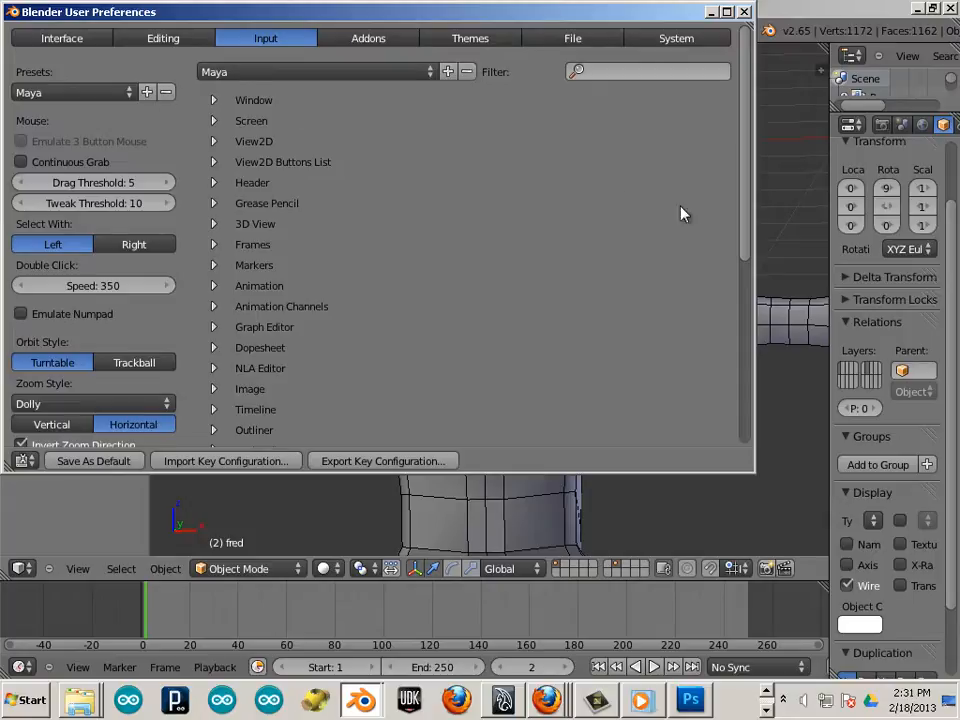
Step: Turn off Invert Zoom Direction in the input preferences and save the preferences as default
scroll(493, 345, down, 5)
click(22, 271)
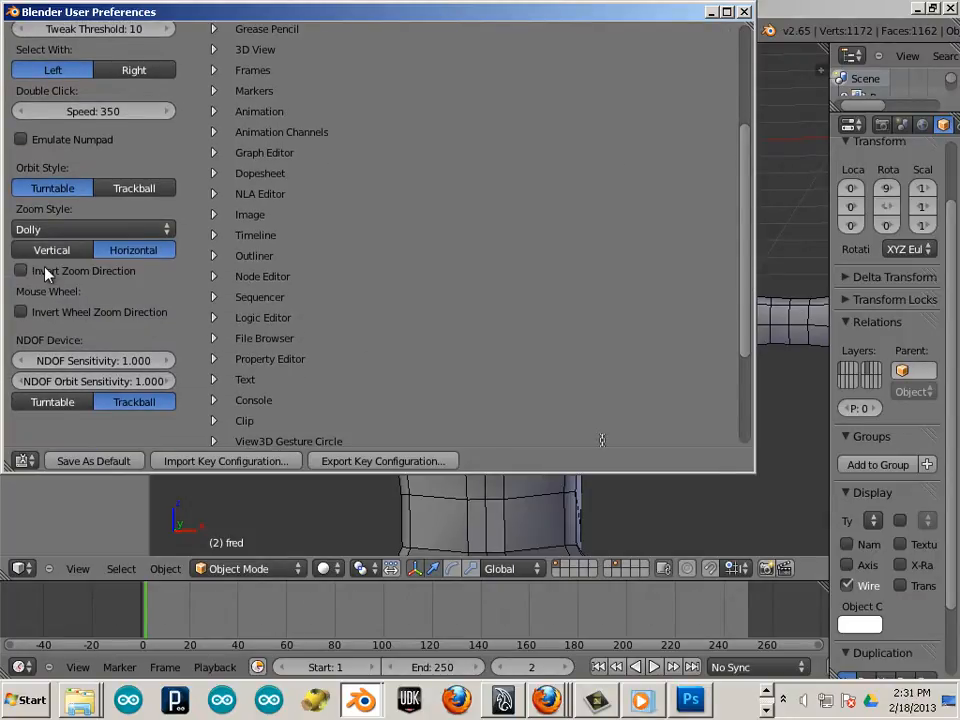
click(79, 464)
Step: Select the fred mesh and switch it to Sculpt Mode
scroll(525, 364, down, 4)
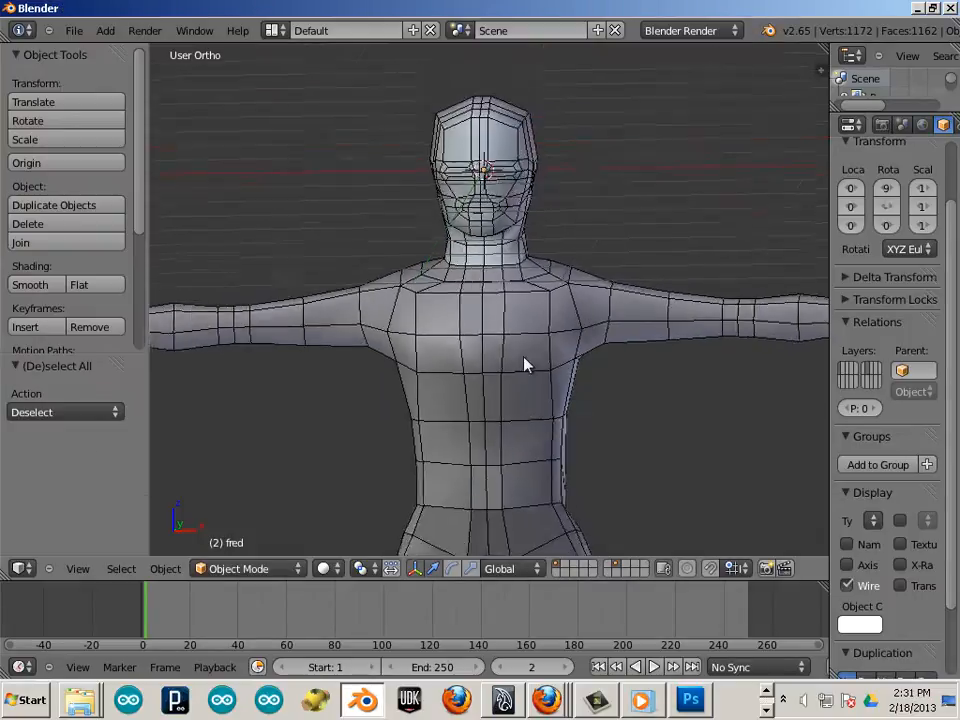
middle_drag(347, 343, 530, 416)
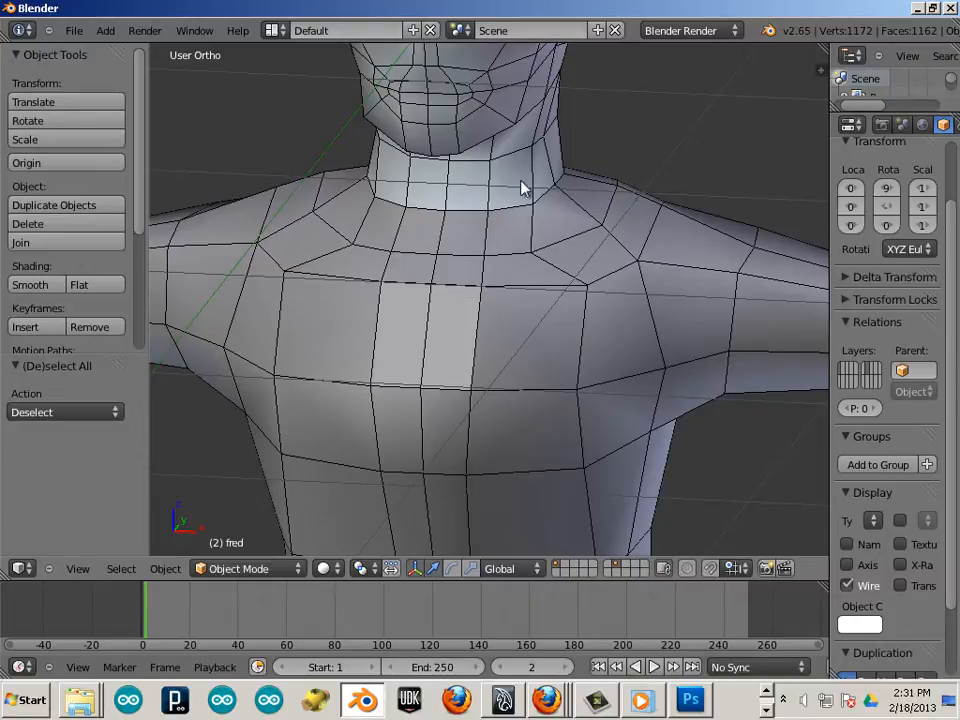
right_click(509, 244)
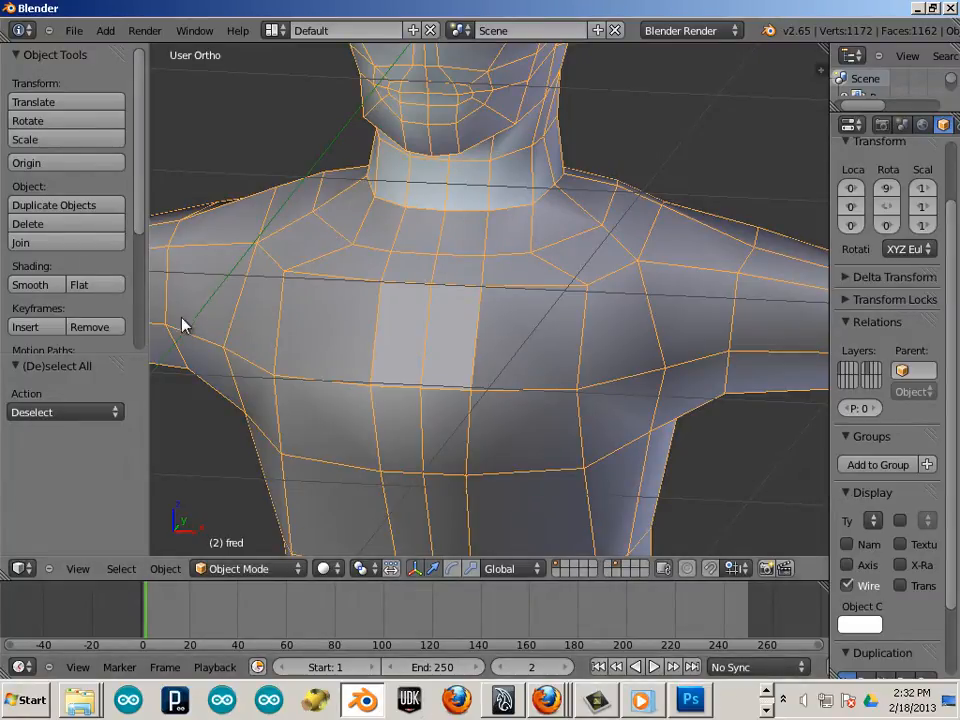
click(277, 577)
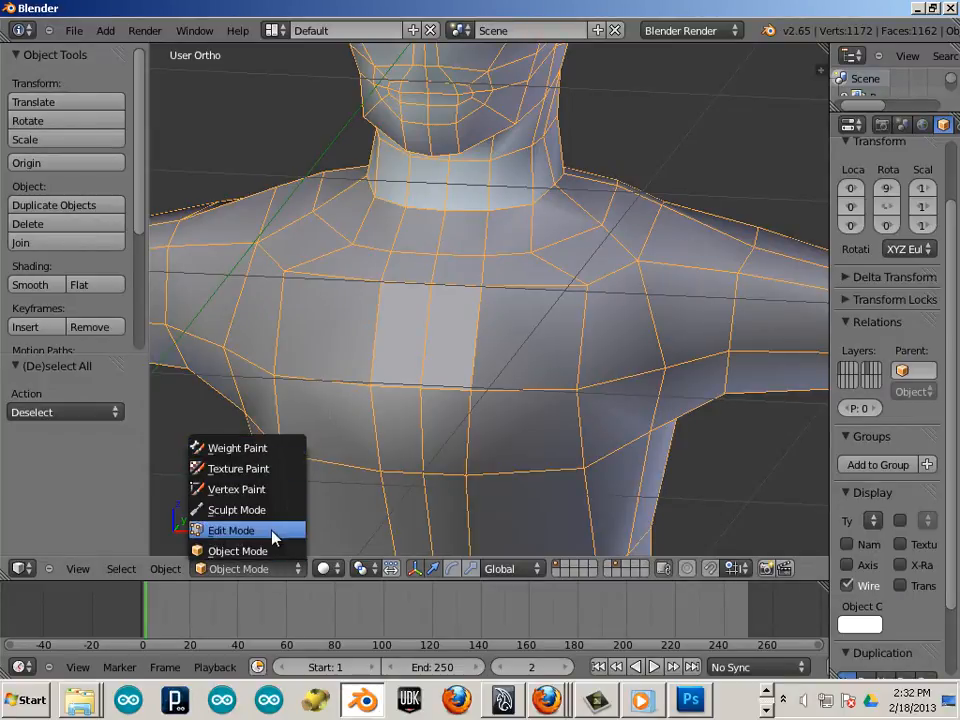
click(273, 518)
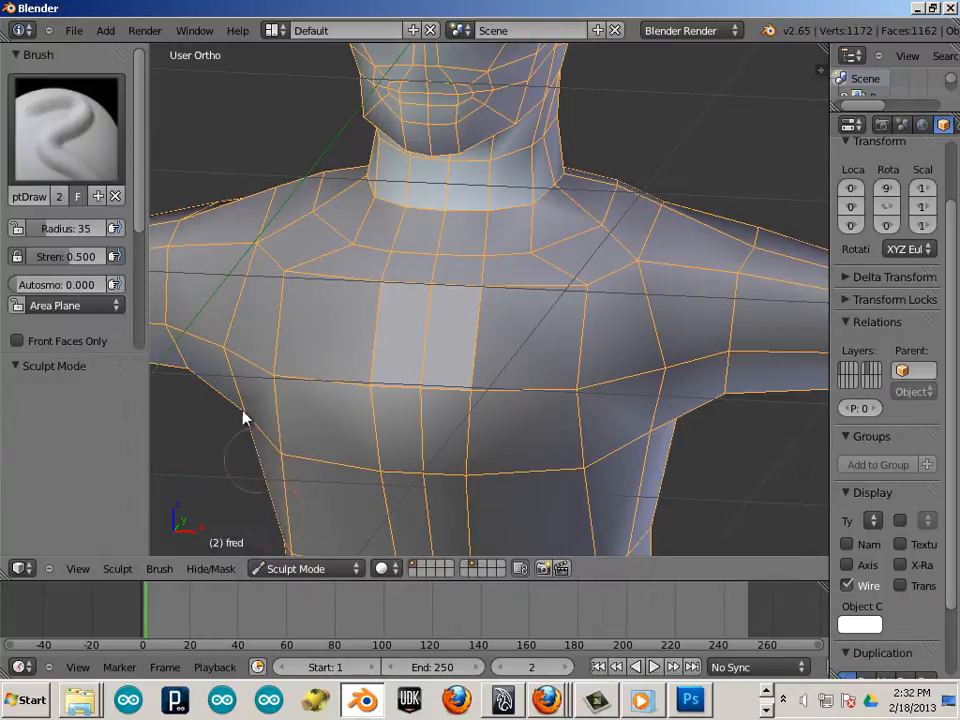
Step: Choose the Grab sculpt brush and enlarge its radius to 83
click(62, 154)
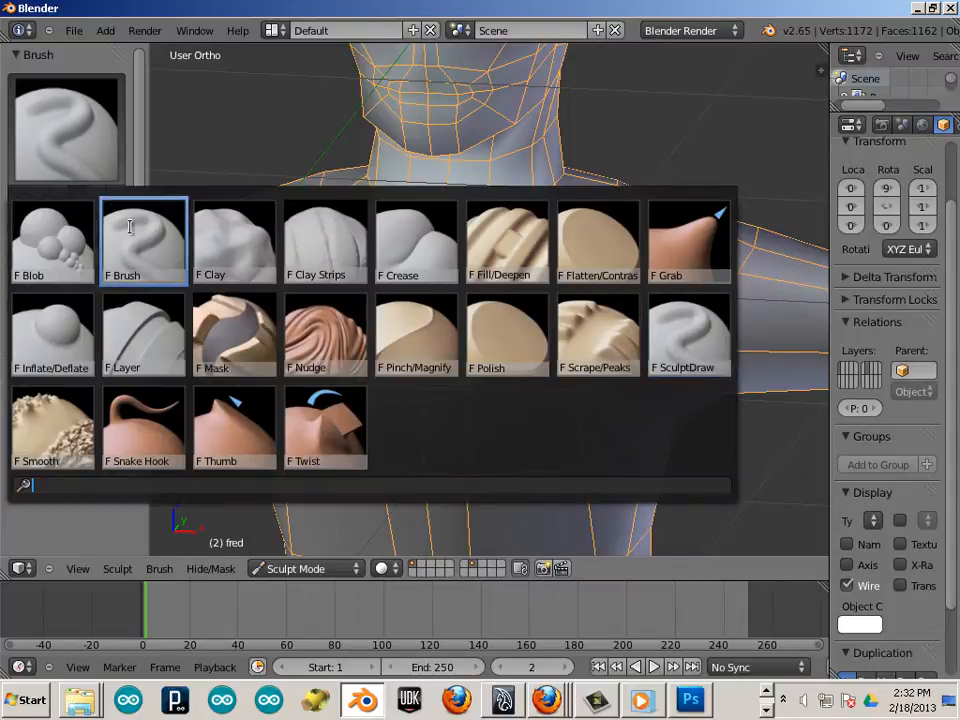
click(681, 250)
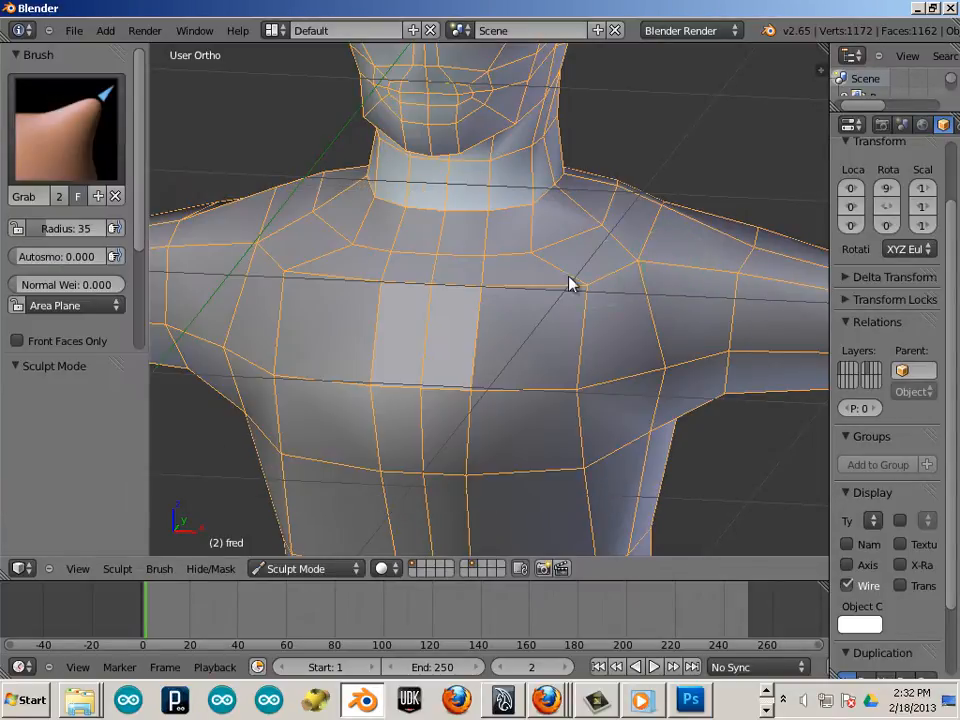
key(bracketright)
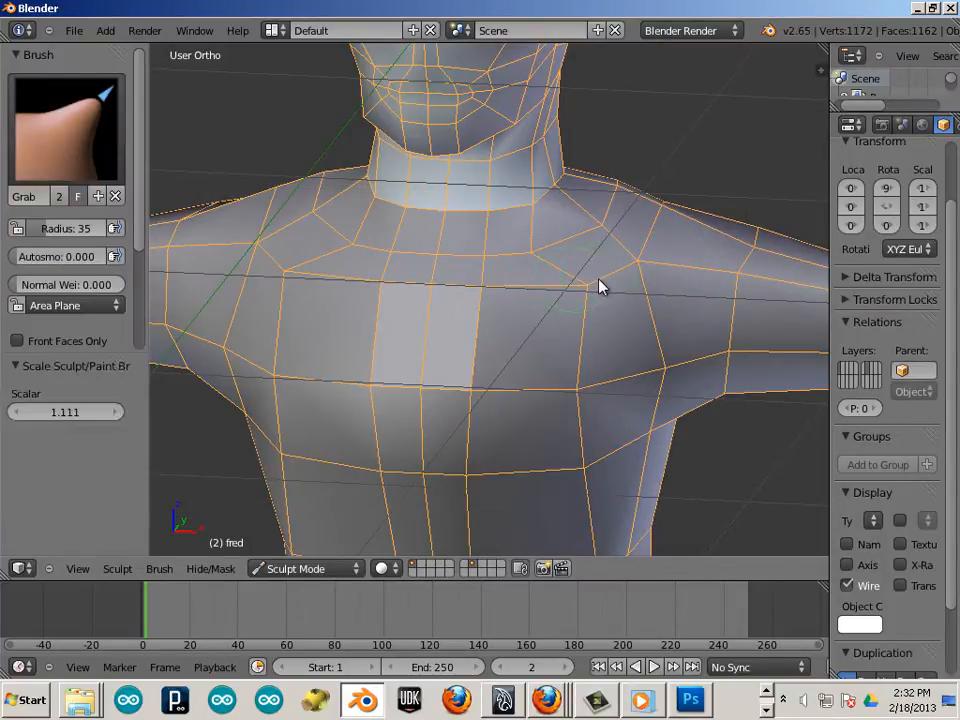
key(bracketleft)
key(bracketright)
key(bracketleft)
key(bracketright)
key(f)
click(579, 291)
Step: Enable X mirroring in the sculpt brush's symmetry options
drag(139, 224, 148, 335)
click(16, 322)
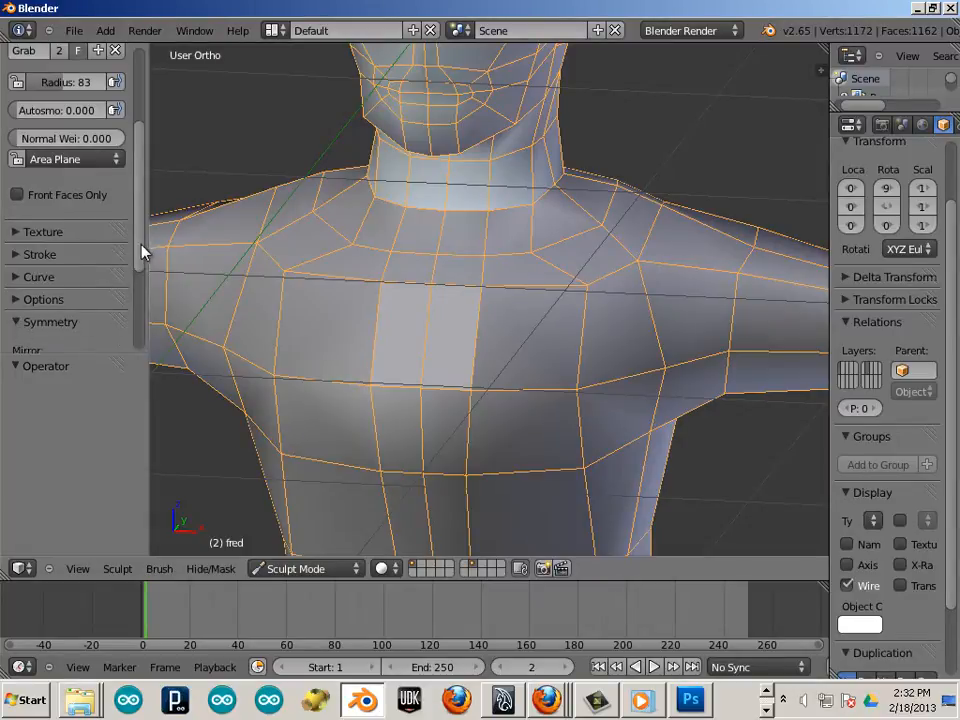
drag(143, 252, 150, 325)
click(27, 249)
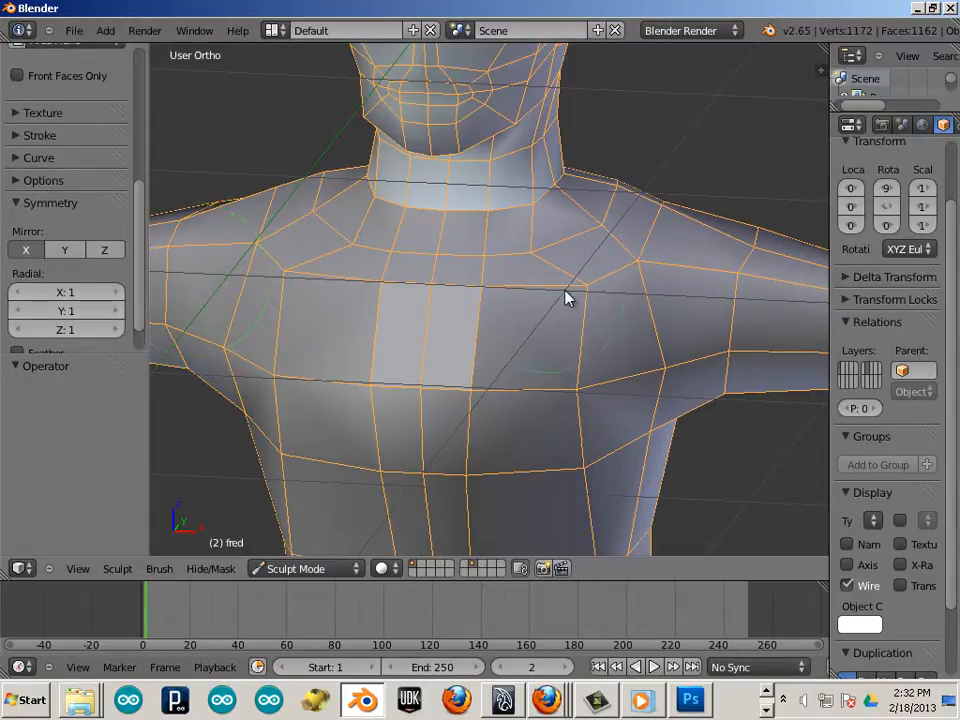
Step: Reshape the chest with the Grab brush, raising the mid-chest edge loop and spreading the central vertices outward
mouse_move(591, 291)
mouse_down()
mouse_move(542, 313)
mouse_move(524, 255)
mouse_move(521, 291)
mouse_move(463, 309)
mouse_move(430, 297)
mouse_move(546, 302)
mouse_move(628, 265)
mouse_up()
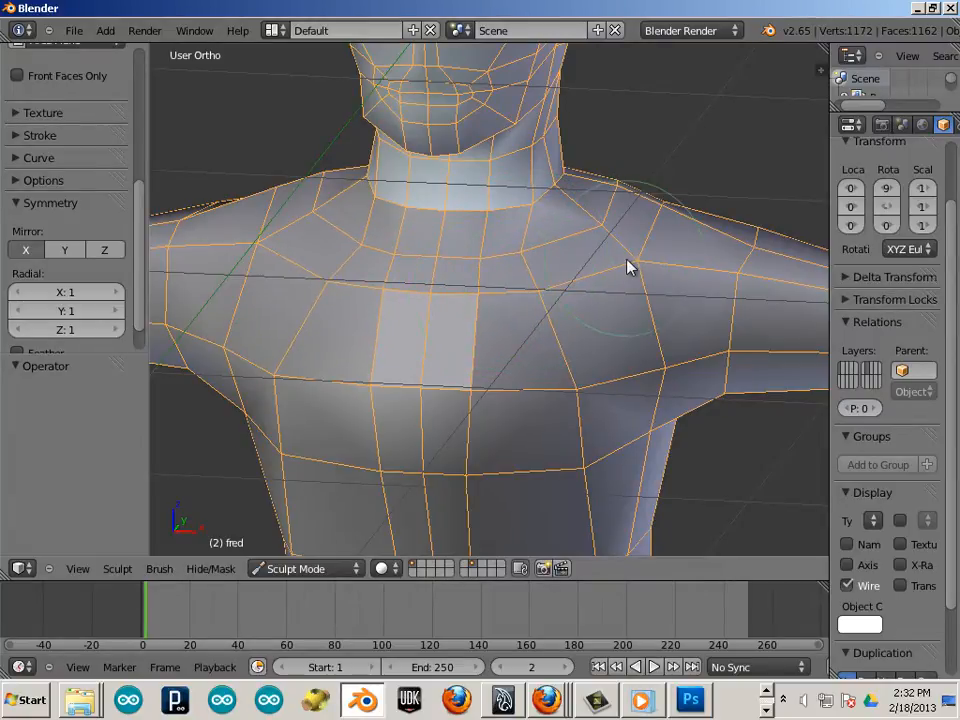
middle_drag(729, 489, 590, 375)
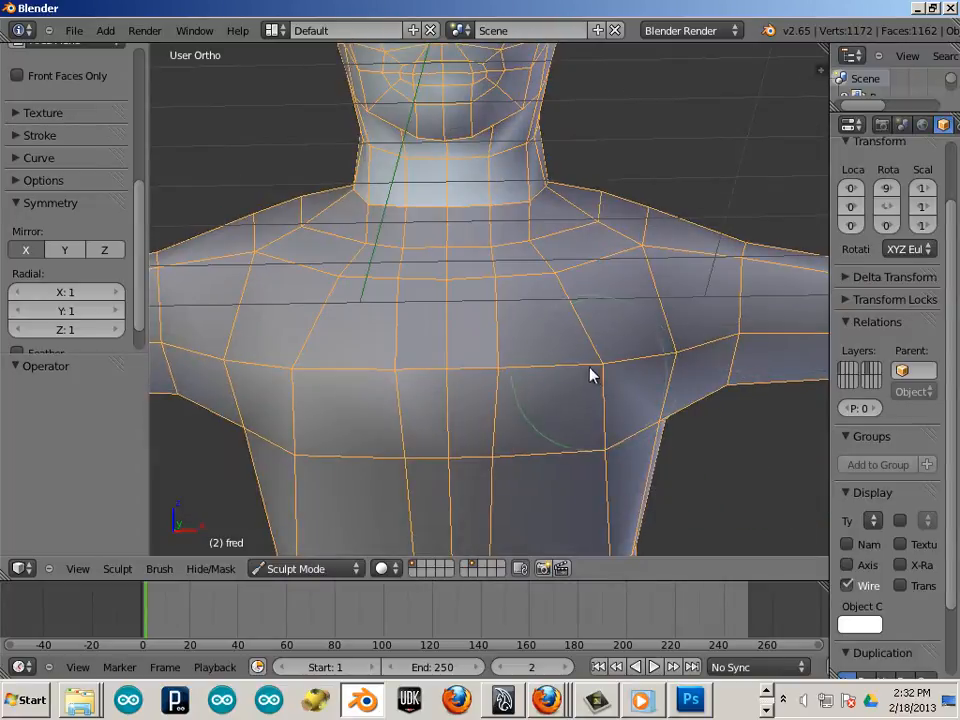
mouse_move(590, 375)
mouse_down()
mouse_move(617, 345)
mouse_move(491, 371)
mouse_move(455, 341)
mouse_move(536, 454)
mouse_move(493, 456)
mouse_move(492, 476)
mouse_move(446, 463)
mouse_move(497, 480)
mouse_move(540, 474)
mouse_move(506, 347)
mouse_move(537, 344)
mouse_move(523, 480)
mouse_move(617, 463)
mouse_move(598, 347)
mouse_move(542, 274)
mouse_move(454, 281)
mouse_move(567, 263)
mouse_move(296, 257)
mouse_move(583, 253)
mouse_move(615, 424)
mouse_move(453, 361)
mouse_move(452, 341)
mouse_move(274, 349)
mouse_move(214, 326)
mouse_move(227, 313)
mouse_move(618, 320)
mouse_move(542, 341)
mouse_move(525, 324)
mouse_move(444, 332)
mouse_move(544, 474)
mouse_move(549, 457)
mouse_up()
drag(445, 461, 446, 464)
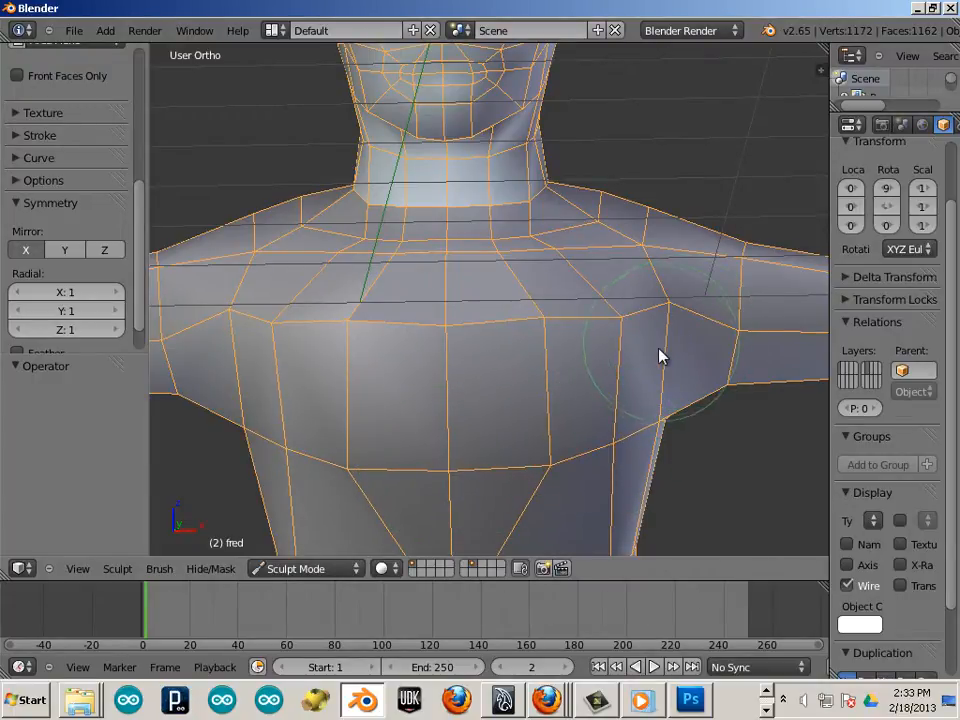
Step: Pull the sides of the torso slightly inward below the chest with the Grab brush
scroll(659, 349, down, 2)
shift+middle_drag(627, 412, 584, 257)
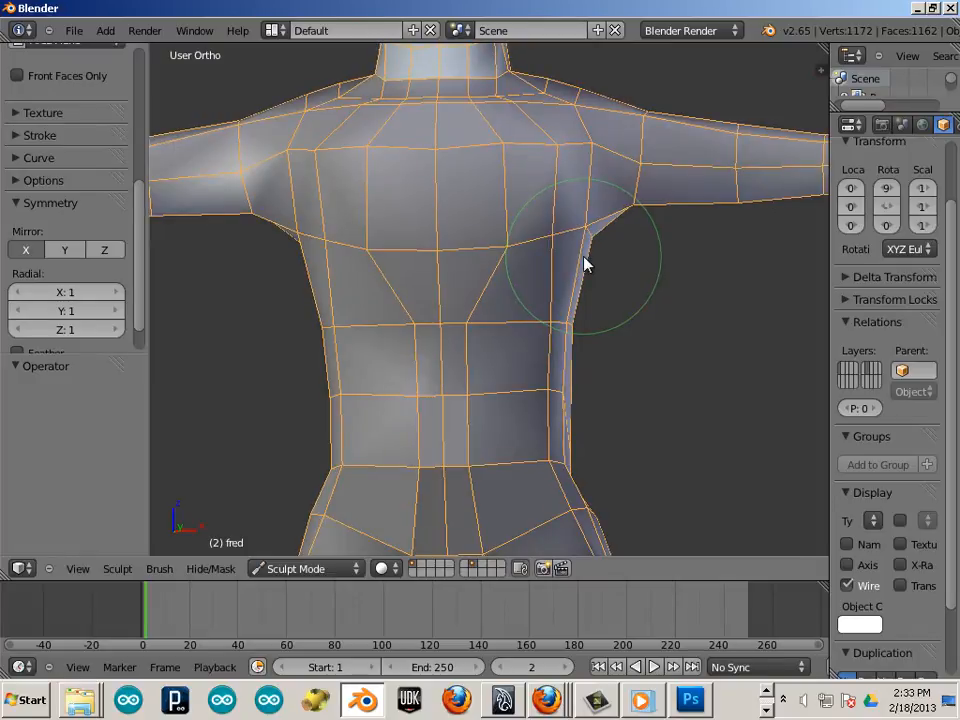
drag(575, 338, 547, 364)
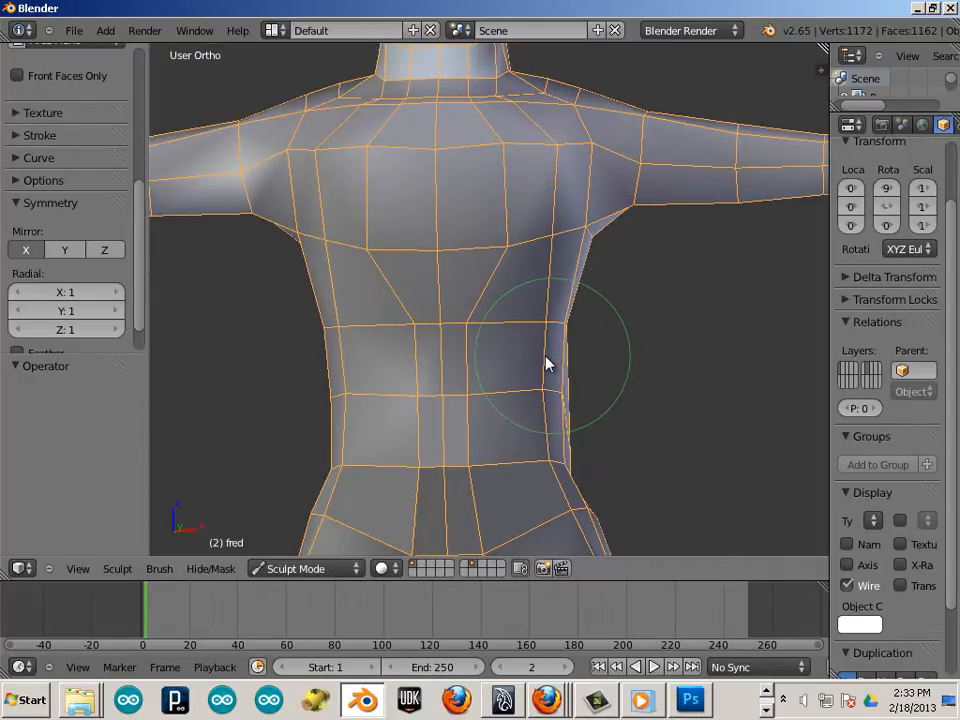
Step: Pull the chest's side vertices up and inward below the armpits with the mirrored Grab brush
middle_drag(600, 384, 607, 390)
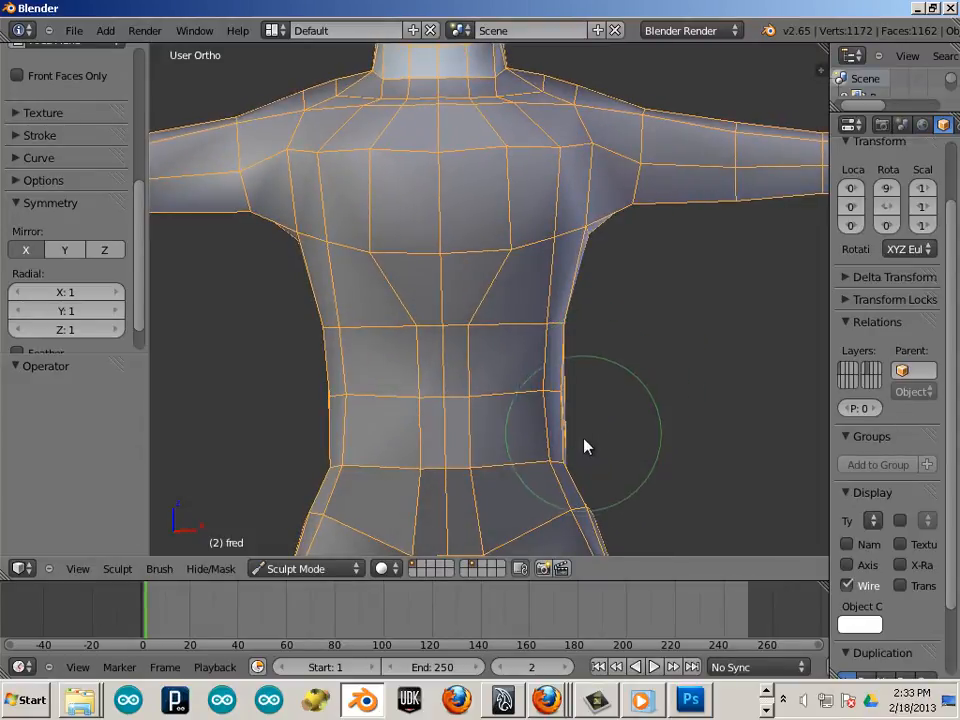
mouse_move(579, 261)
mouse_down()
mouse_move(585, 249)
mouse_move(566, 253)
mouse_move(572, 306)
mouse_move(560, 362)
mouse_move(564, 235)
mouse_move(582, 228)
mouse_move(574, 223)
mouse_move(585, 238)
mouse_move(564, 223)
mouse_move(576, 191)
mouse_move(555, 227)
mouse_move(526, 239)
mouse_up()
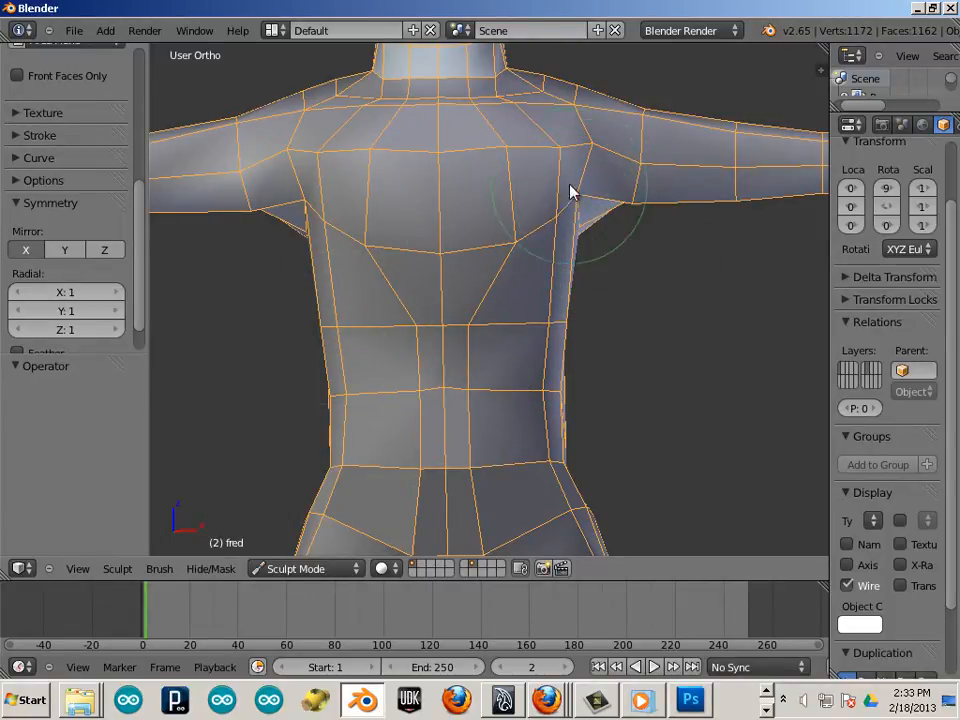
scroll(572, 250, down, 2)
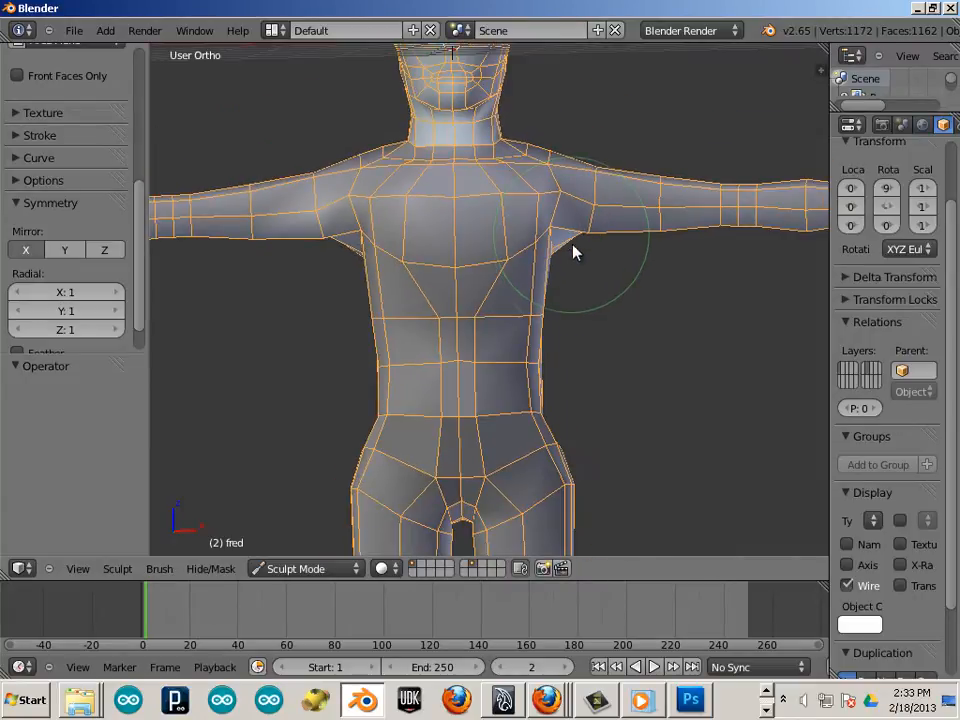
Step: Examine the torso's edge flow and silhouette from the back, the left side and the front
key(ctrl+KP_1)
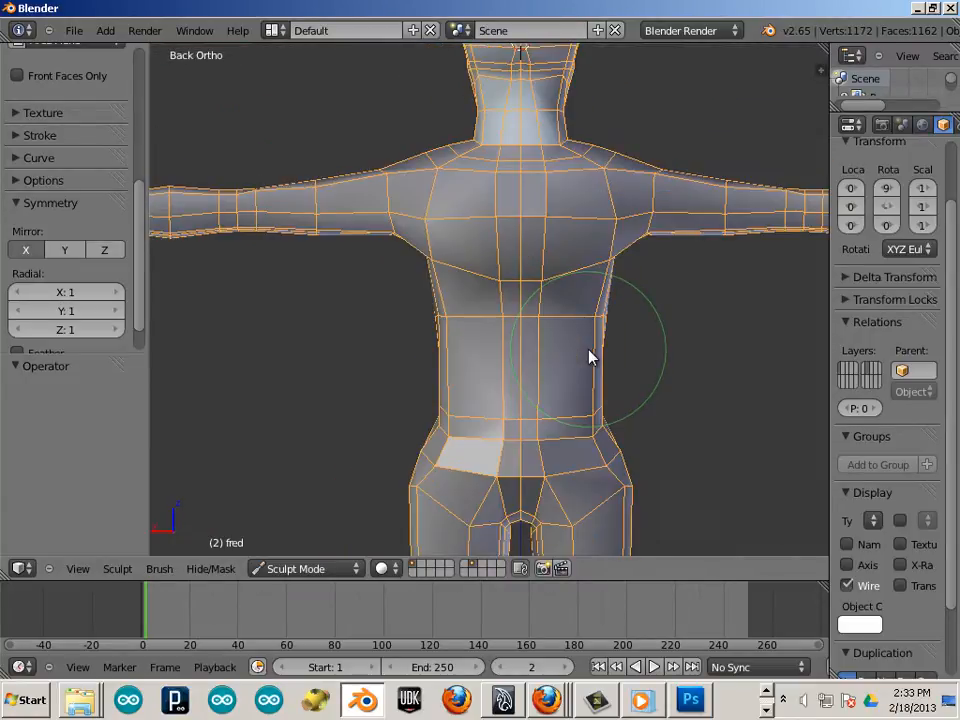
key(ctrl+KP_3)
key(ctrl+KP_1)
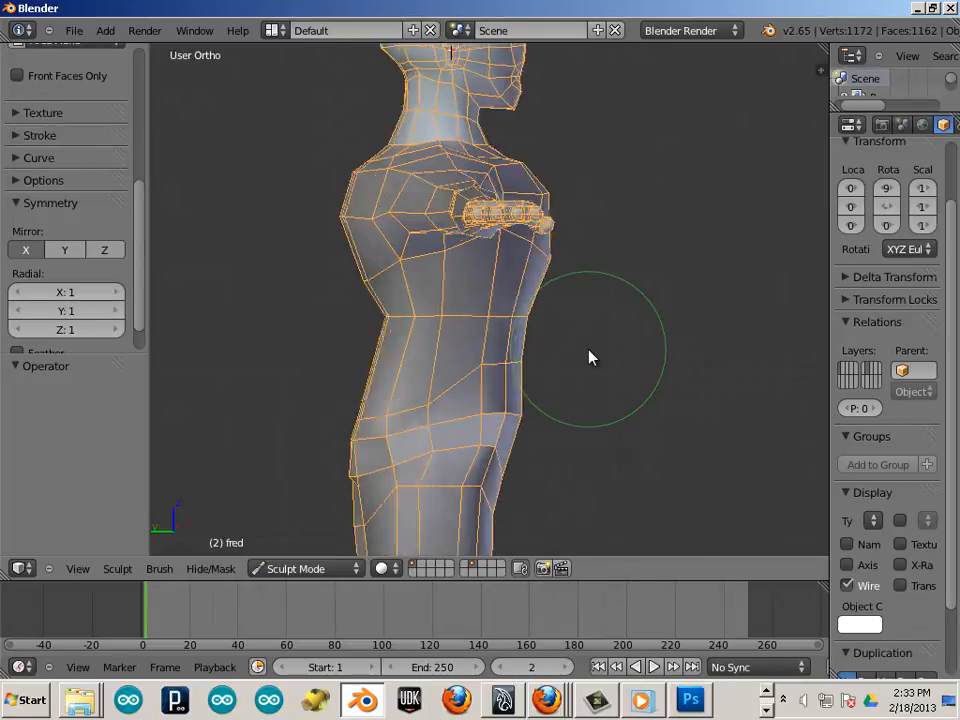
key(ctrl+KP_3)
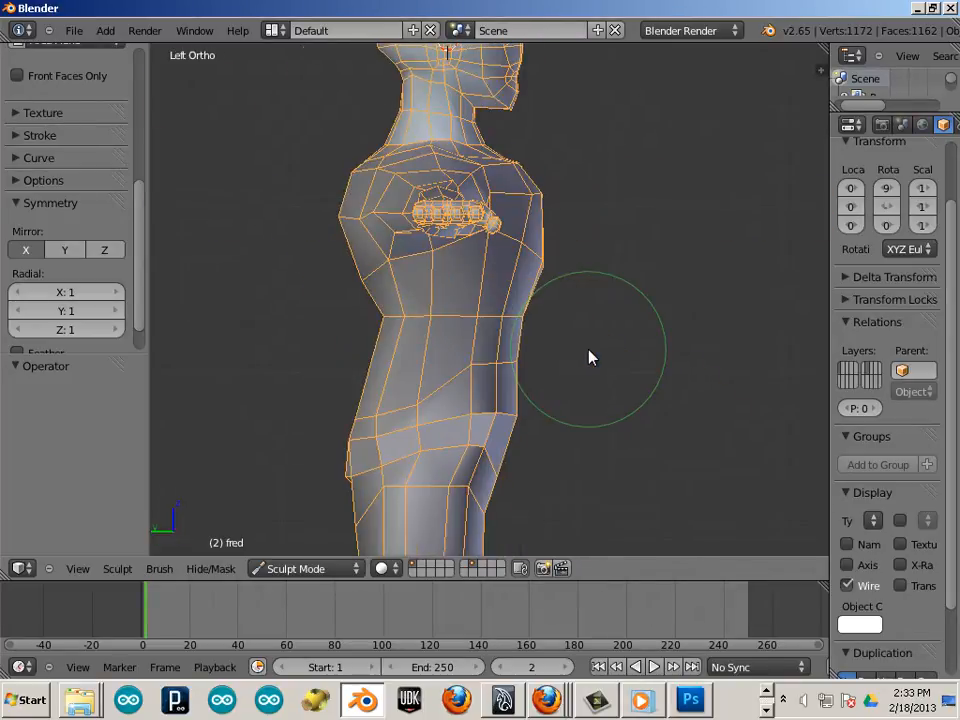
key(ctrl+KP_7)
key(ctrl+KP_1)
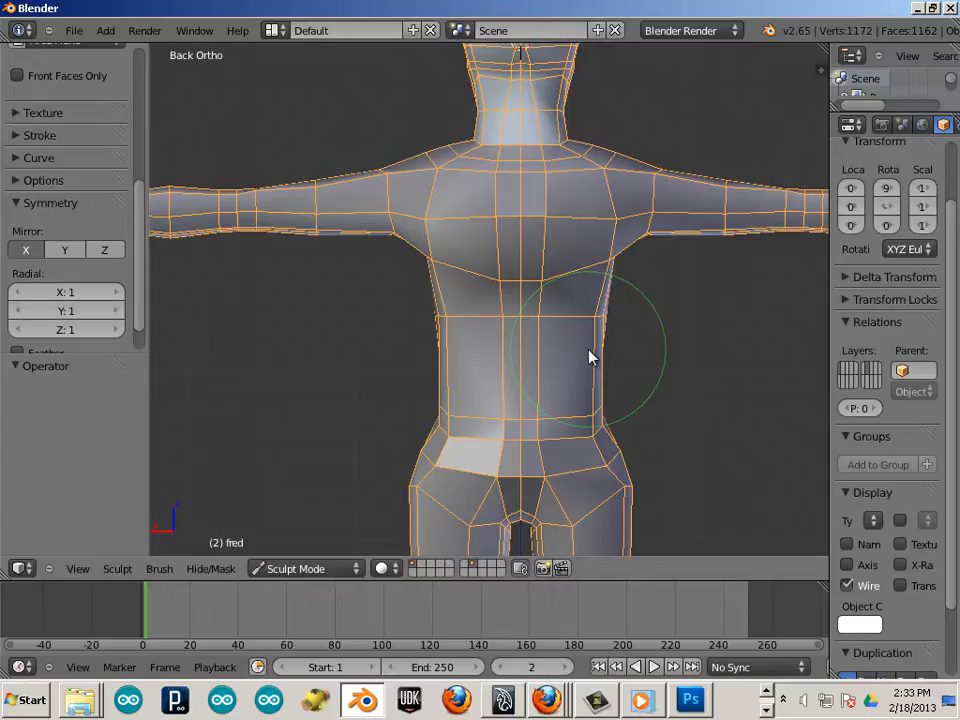
scroll(649, 343, down, 4)
scroll(649, 343, up, 2)
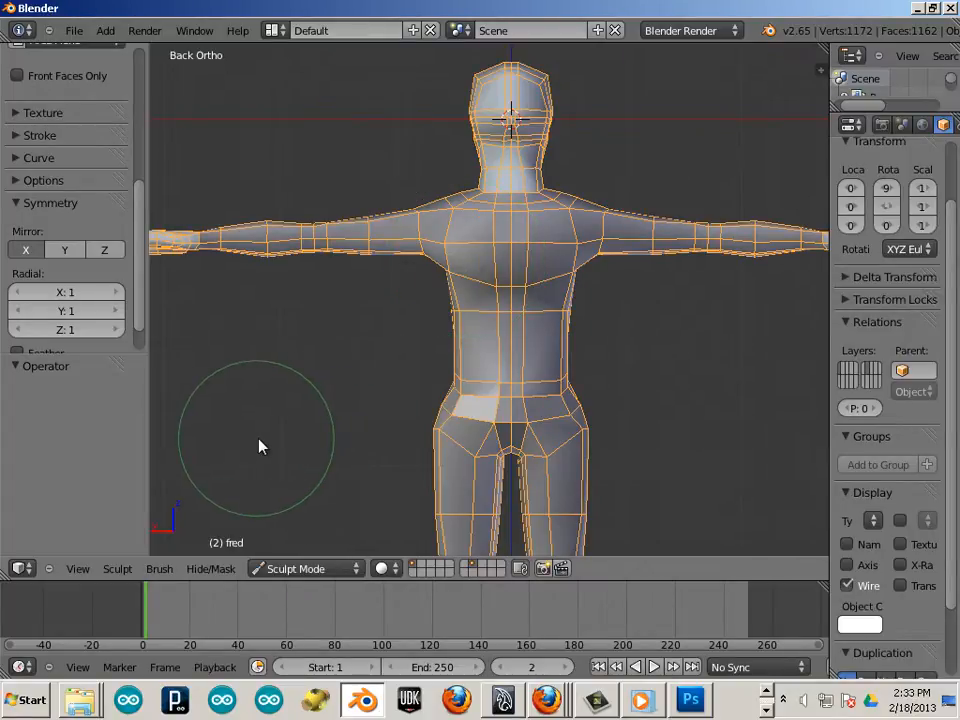
middle_drag(259, 446, 501, 420)
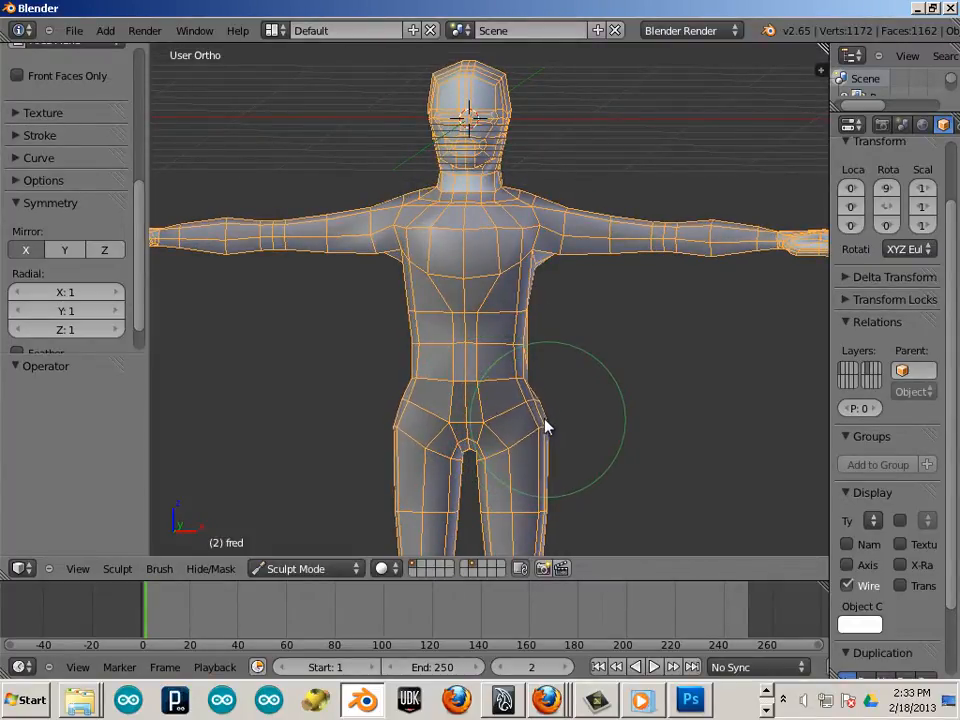
Step: Level the waist edge loops around the torso with the Grab brush, raising them toward the lower back
middle_drag(587, 390, 474, 397)
middle_drag(654, 386, 463, 398)
mouse_move(463, 399)
mouse_down()
mouse_move(529, 392)
mouse_move(531, 381)
mouse_move(553, 377)
mouse_move(559, 324)
mouse_move(527, 291)
mouse_move(574, 259)
mouse_move(519, 257)
mouse_move(560, 374)
mouse_up()
Step: In the left orthographic view, narrow the waist profile and lower its edge loop slightly with the Grab brush
middle_drag(560, 374, 365, 362)
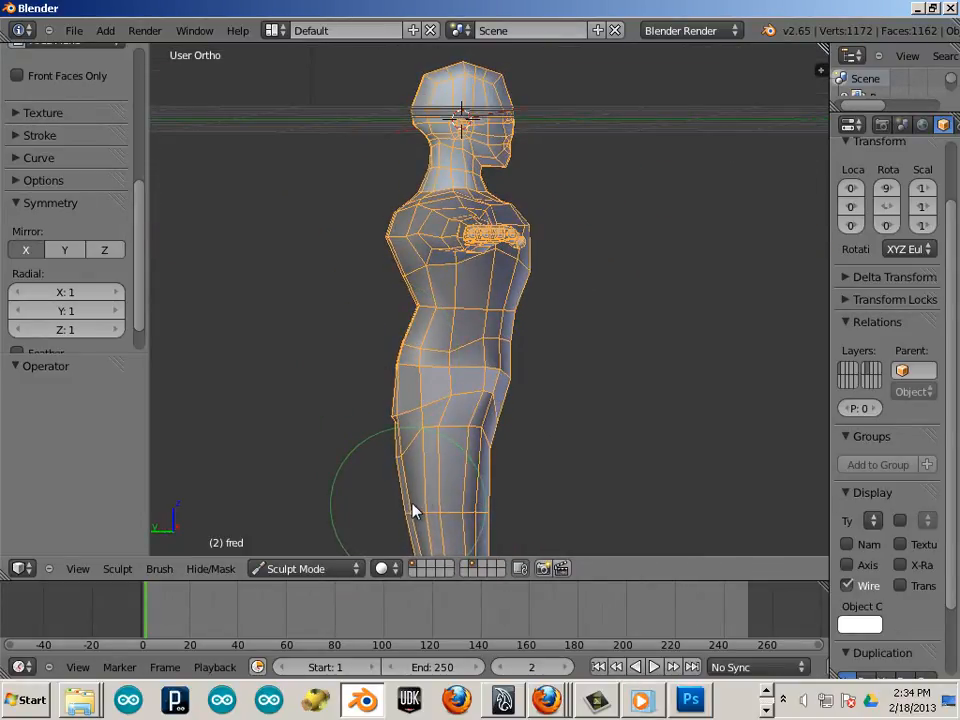
shift+middle_drag(604, 381, 651, 331)
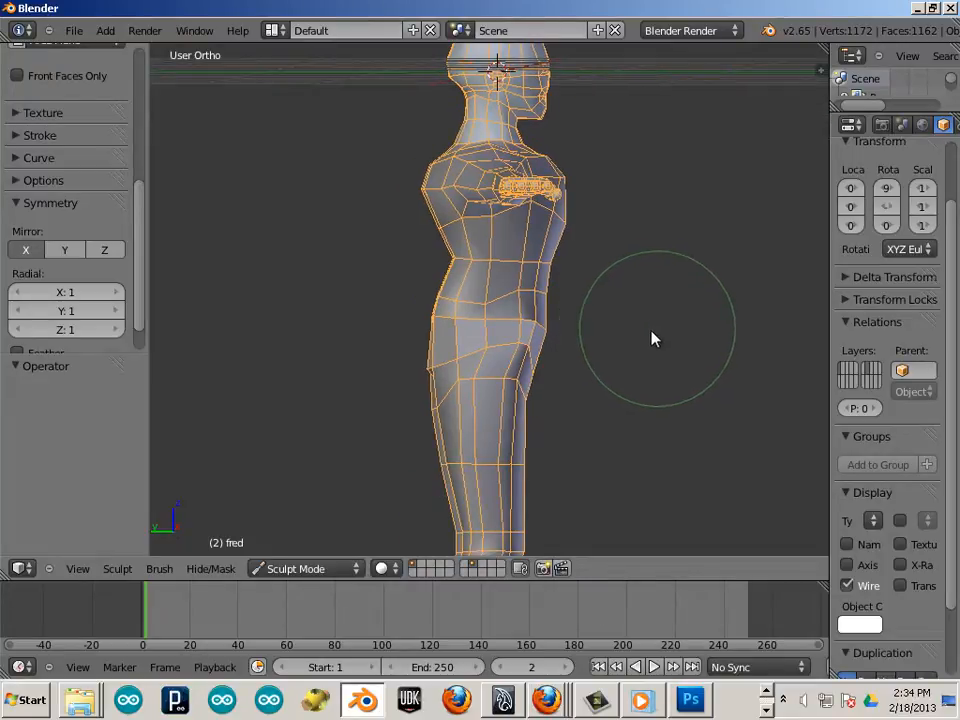
scroll(645, 335, down, 2)
key(ctrl+KP_3)
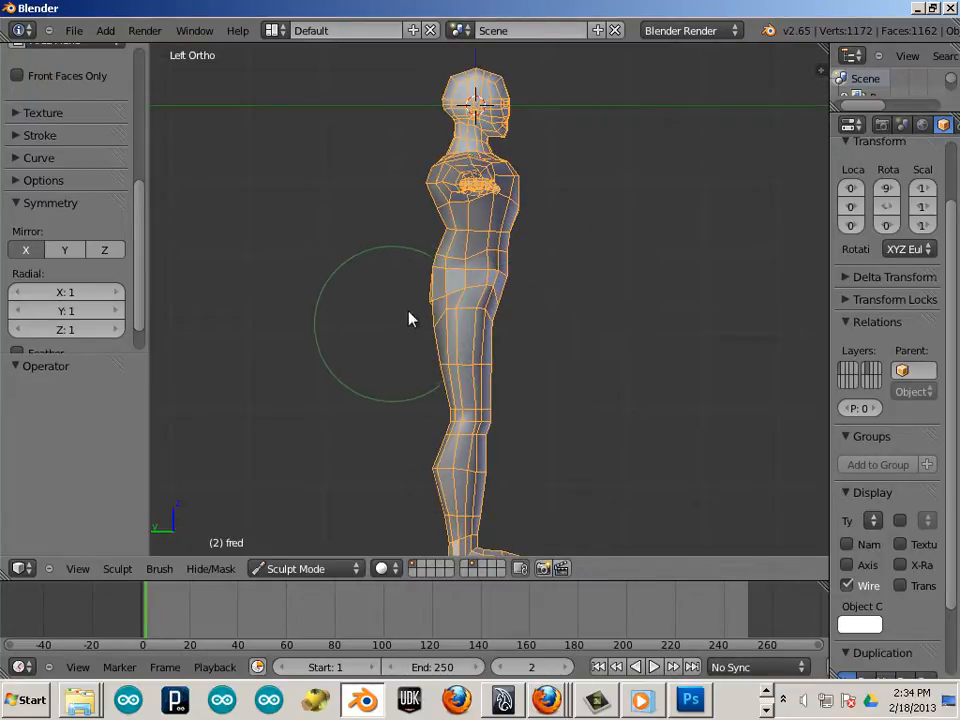
mouse_move(428, 302)
mouse_down()
mouse_move(450, 244)
mouse_move(449, 252)
mouse_move(503, 233)
mouse_move(514, 184)
mouse_up()
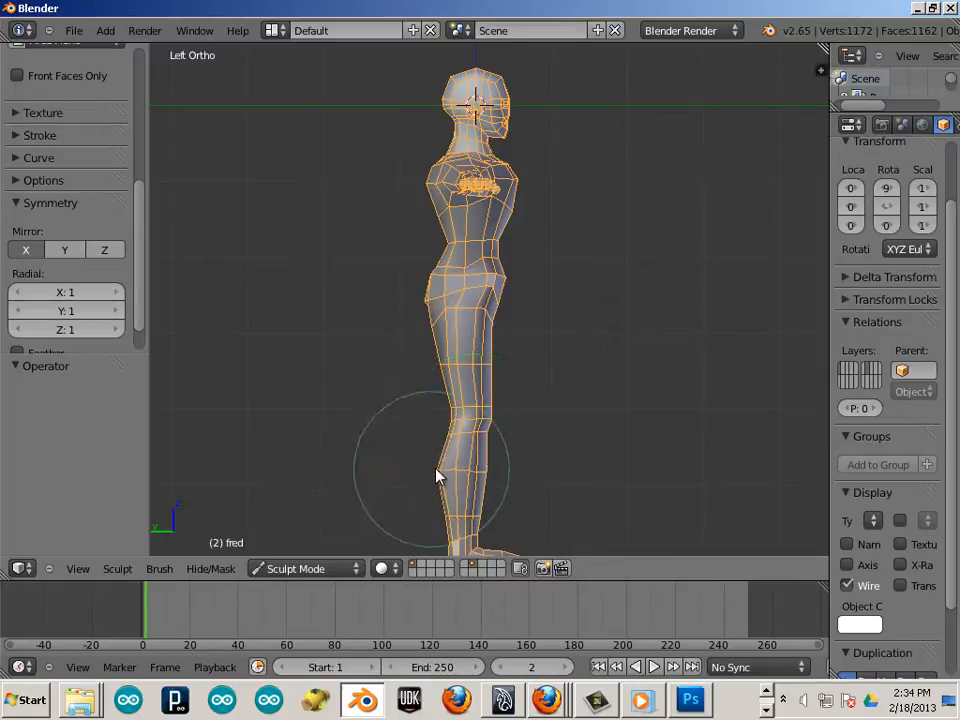
Step: Push the back of the calf forward in profile, and shrink the Grab brush radius to slim the front of the hips
drag(438, 474, 447, 476)
key(bracketleft)
key(bracketleft)
key(bracketleft)
key(bracketleft)
key(bracketleft)
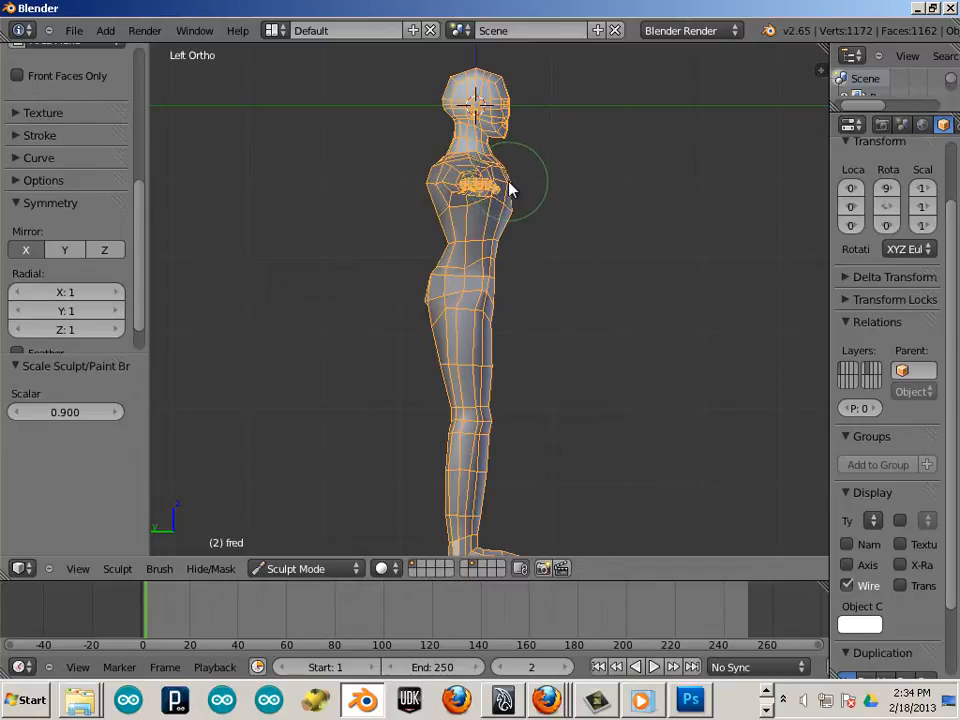
Step: Enlarge the Grab brush radius and push the back of the neck and its base forward in the left profile
shift+middle_drag(480, 205, 492, 344)
scroll(542, 332, up, 16)
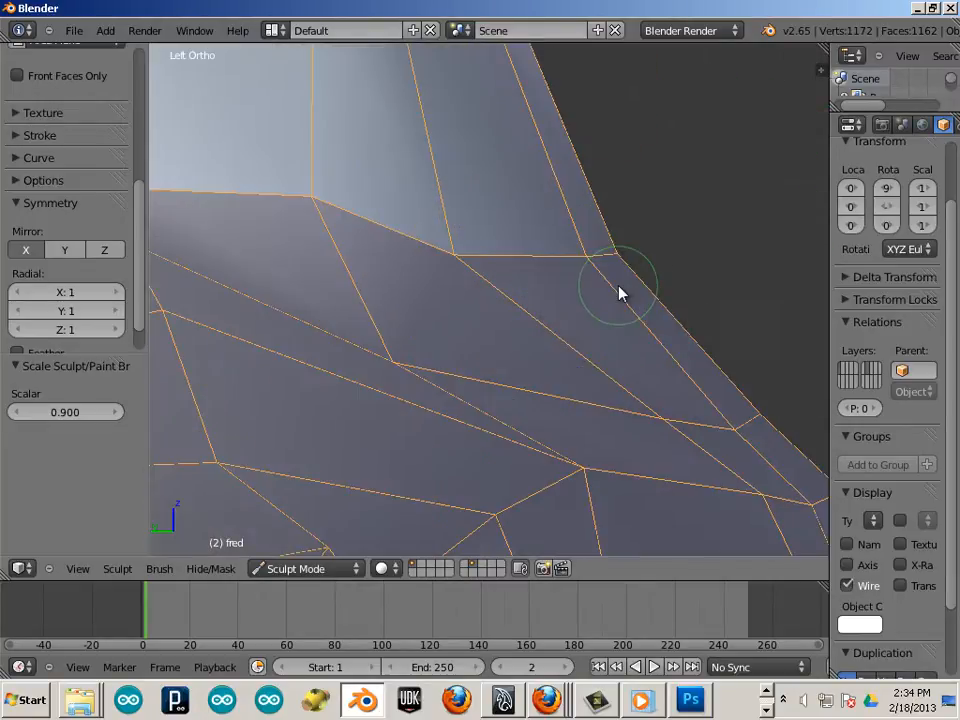
scroll(369, 218, down, 9)
shift+middle_drag(449, 235, 484, 296)
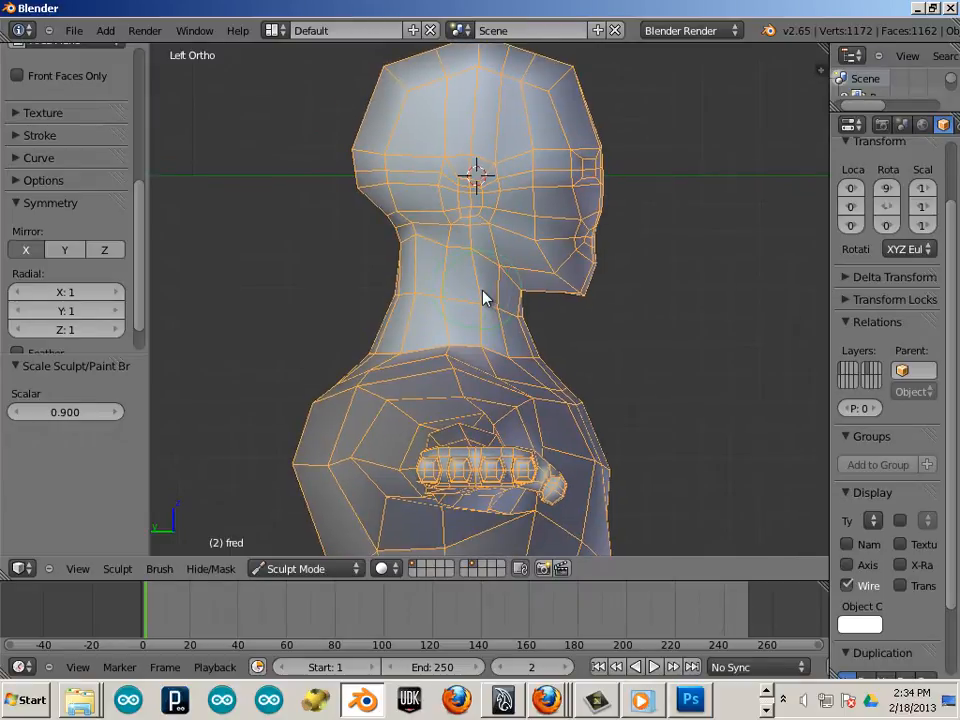
click(375, 357)
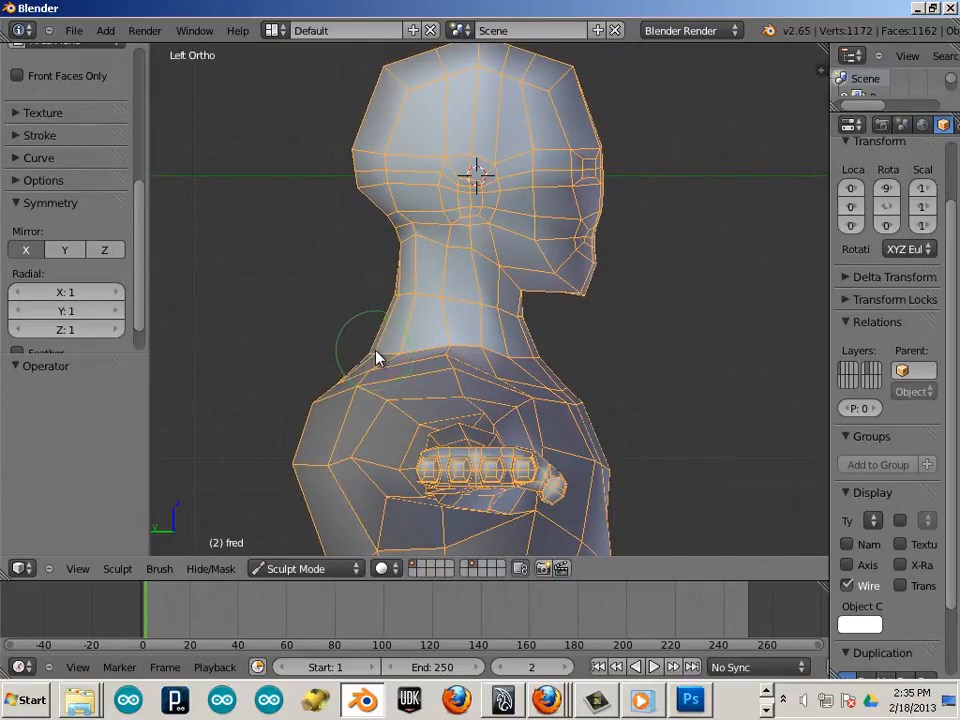
key(bracketright)
key(bracketright)
key(bracketright)
key(bracketright)
key(bracketright)
key(bracketright)
key(bracketright)
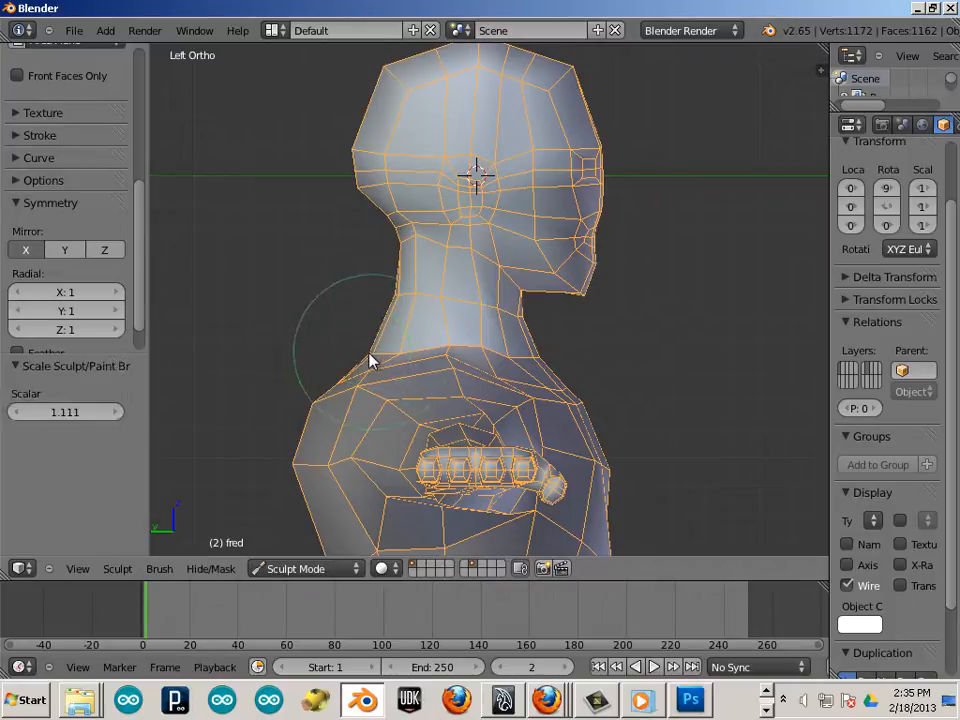
drag(379, 343, 401, 303)
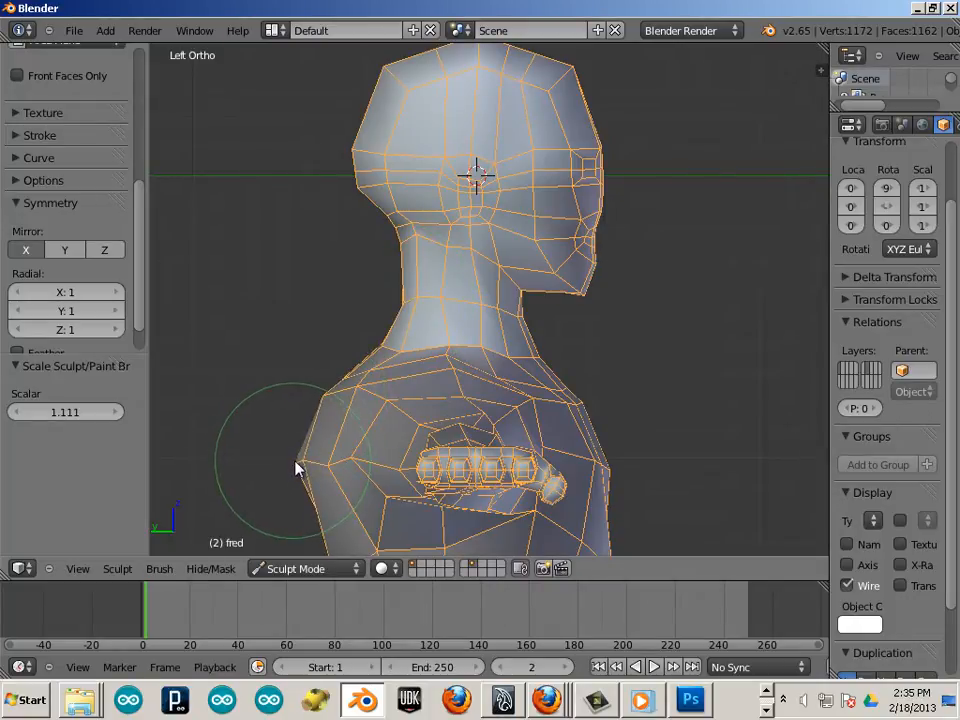
Step: Flatten the upper back by pushing its rear contour forward between the shoulders with the Grab brush
drag(296, 461, 307, 460)
drag(319, 399, 333, 400)
drag(314, 465, 324, 465)
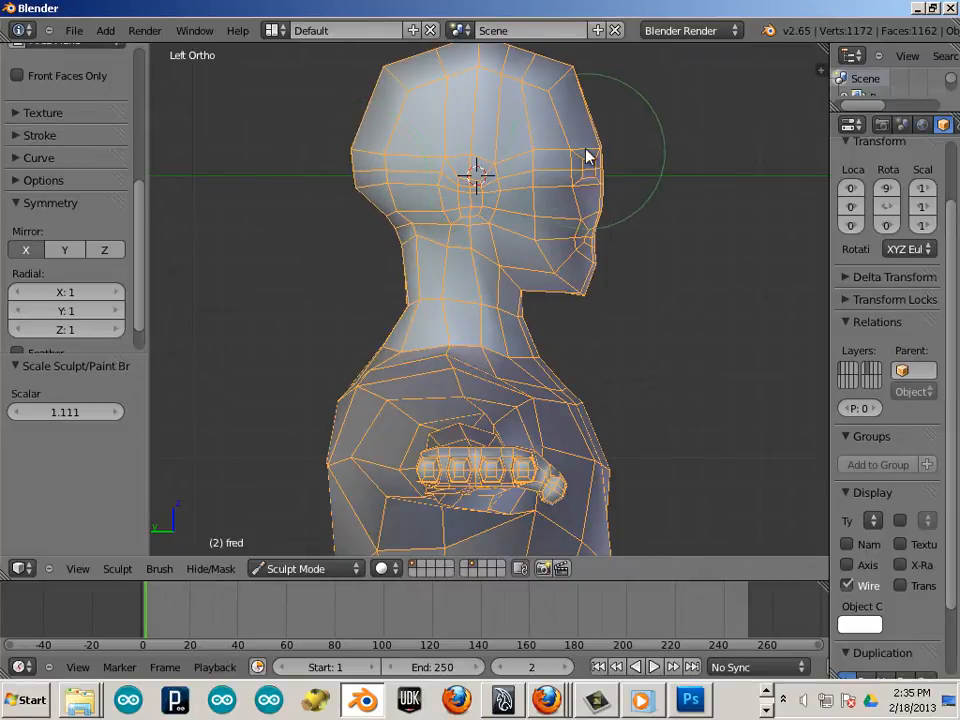
Step: Adjust the face profile with small Grab strokes on the edge loops around the eye, cheek and mouth
drag(597, 147, 602, 149)
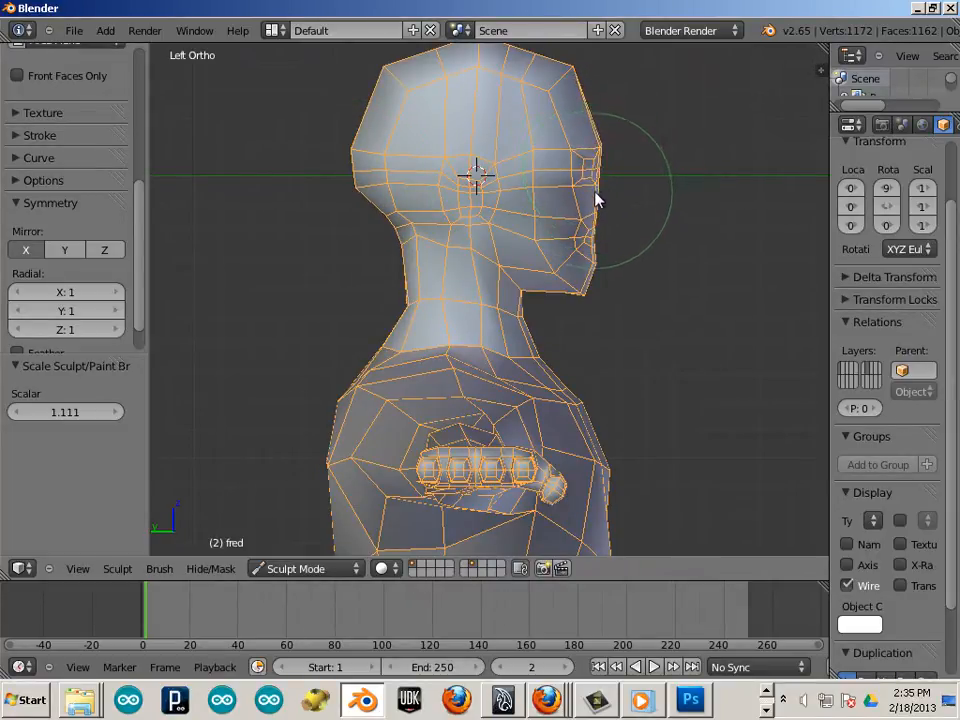
drag(603, 161, 602, 161)
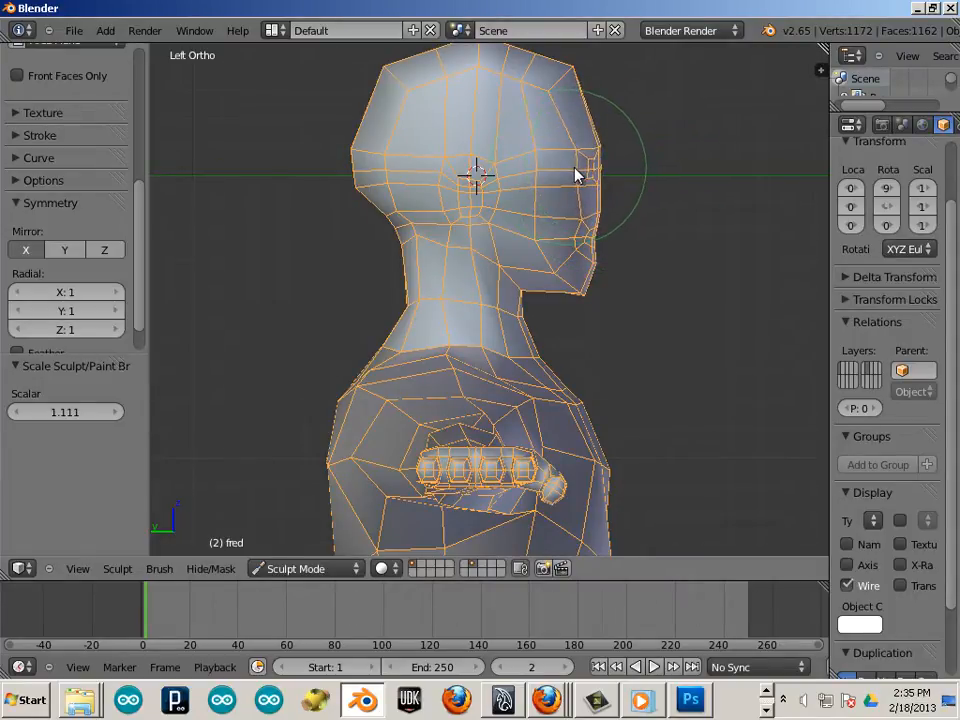
drag(560, 218, 567, 246)
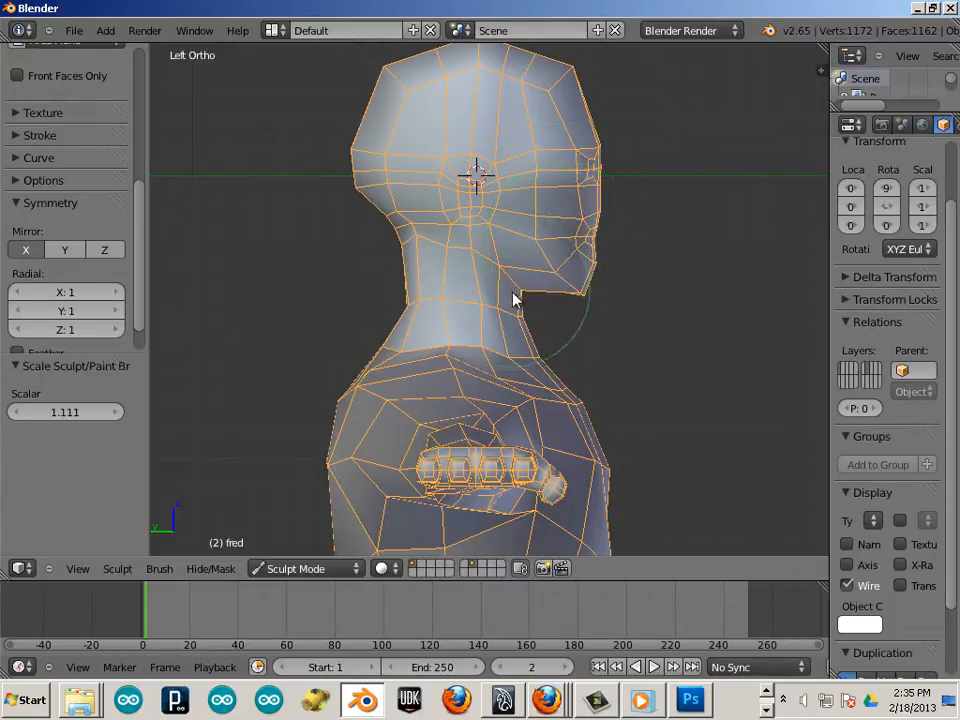
Step: Nudge the throat slightly backward and raise the edge loop at the base of the neck with the Grab brush
drag(517, 296, 512, 293)
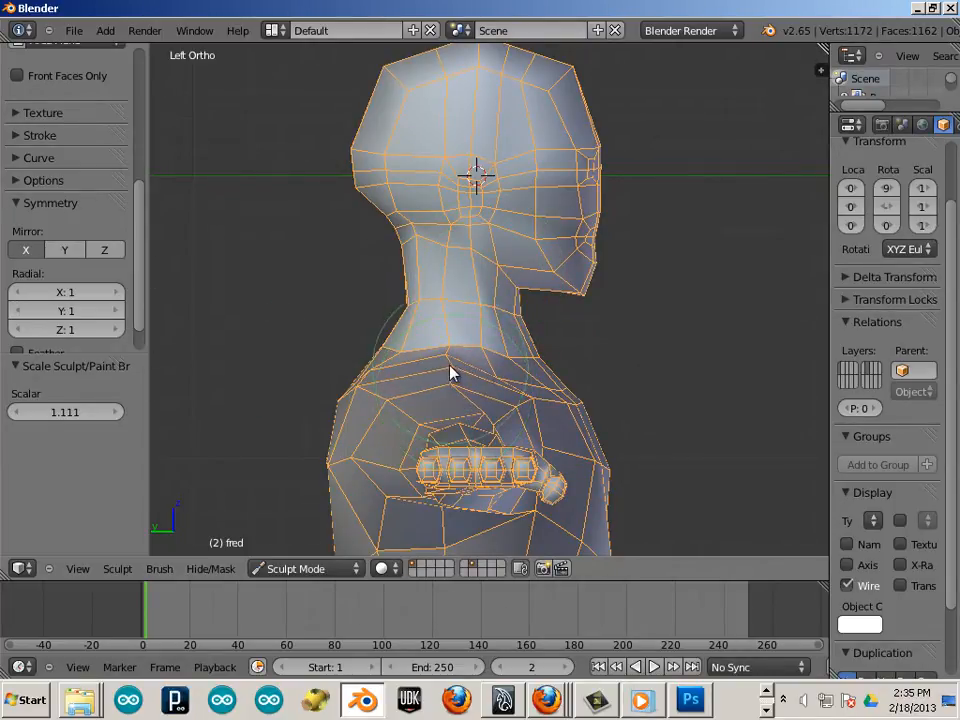
mouse_move(448, 346)
mouse_down()
mouse_move(446, 326)
mouse_move(476, 339)
mouse_move(473, 330)
mouse_move(491, 332)
mouse_move(512, 356)
mouse_move(433, 352)
mouse_move(398, 316)
mouse_up()
Step: Inspect the legs and feet in profile, and review the whole figure's proportions from the front, back and side
scroll(572, 386, down, 5)
shift+middle_drag(504, 330, 514, 68)
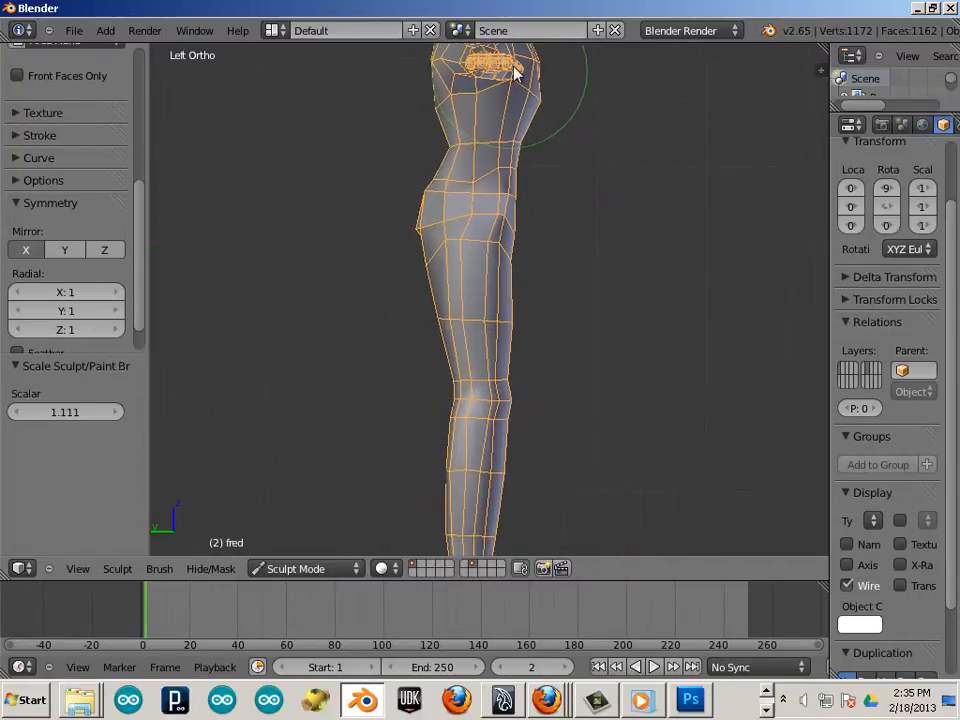
shift+middle_drag(525, 230, 528, 98)
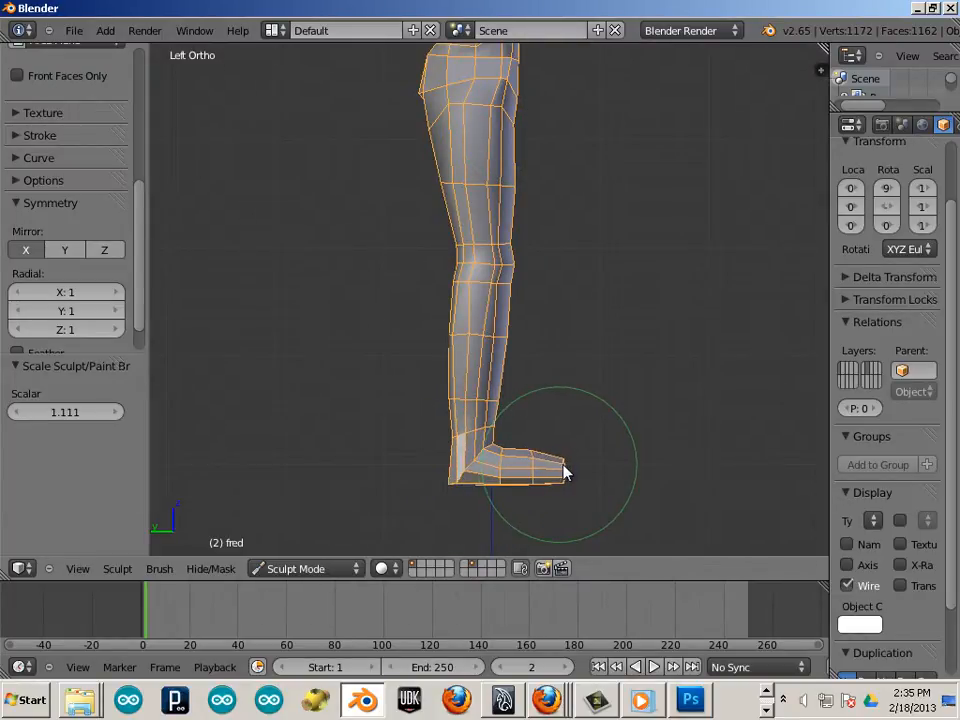
scroll(460, 377, down, 1)
scroll(460, 372, down, 1)
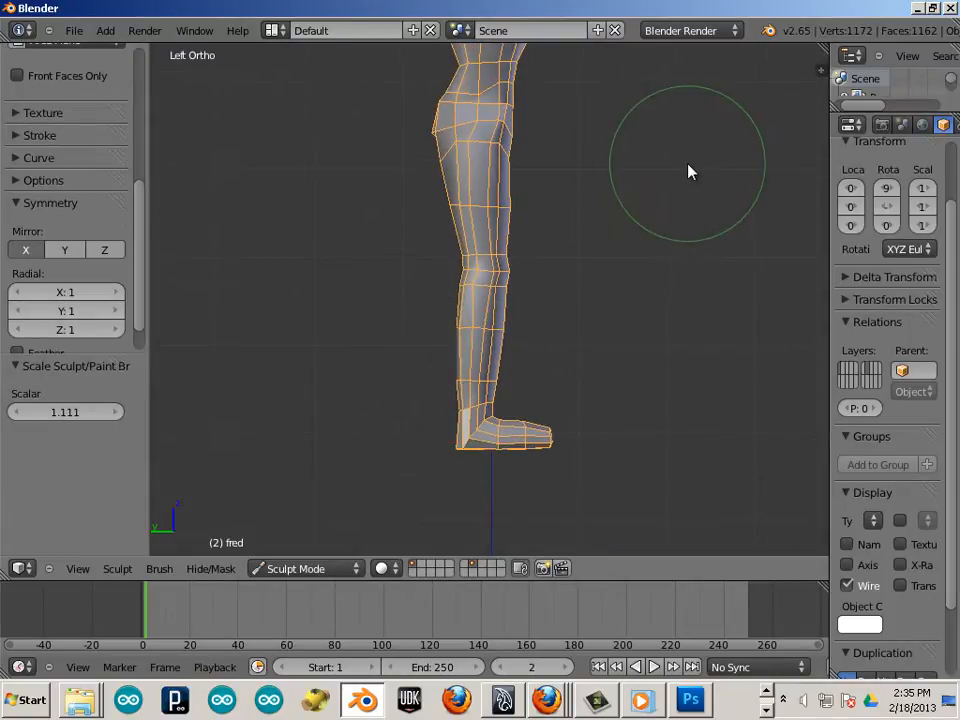
shift+middle_drag(688, 169, 434, 354)
shift+middle_drag(434, 354, 492, 460)
scroll(540, 465, up, 2)
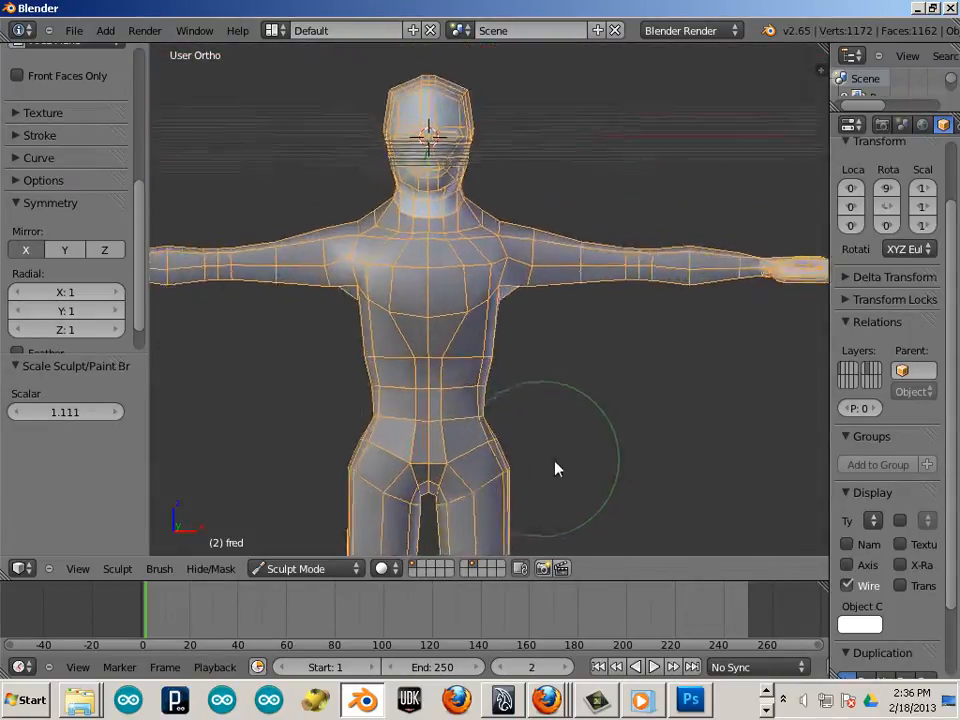
scroll(575, 405, up, 1)
key(ctrl+KP_1)
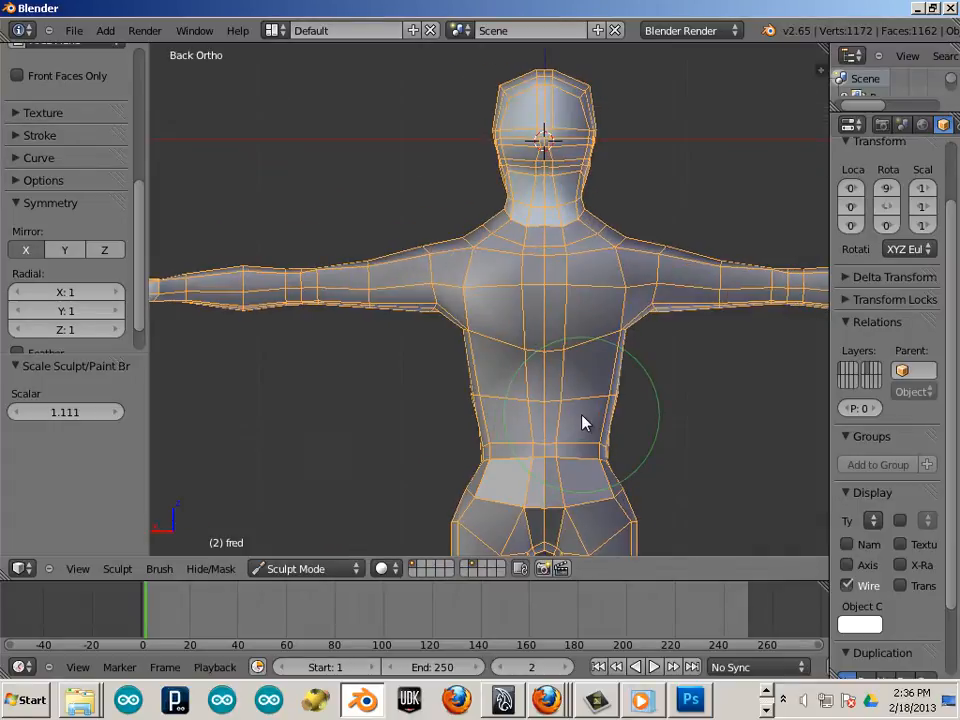
key(ctrl+KP_3)
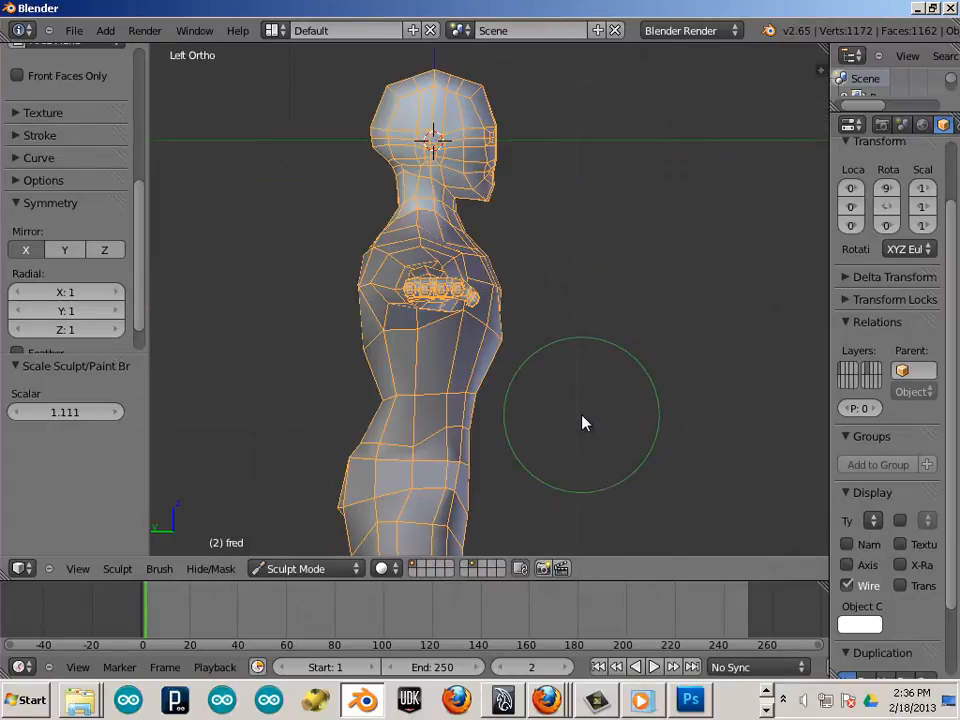
key(ctrl+KP_1)
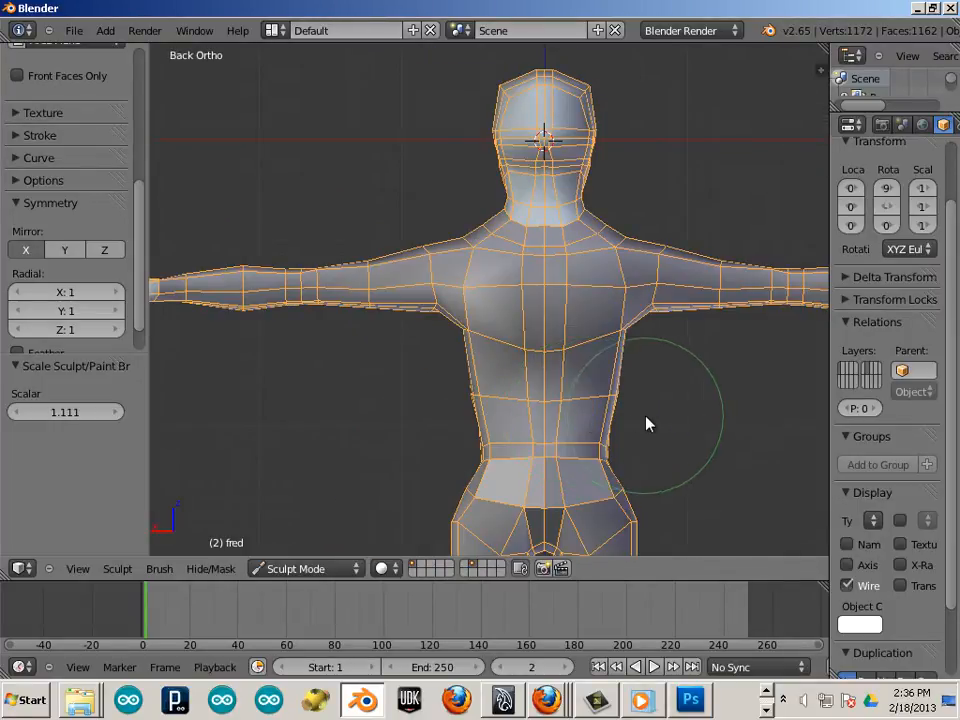
middle_drag(647, 422, 426, 463)
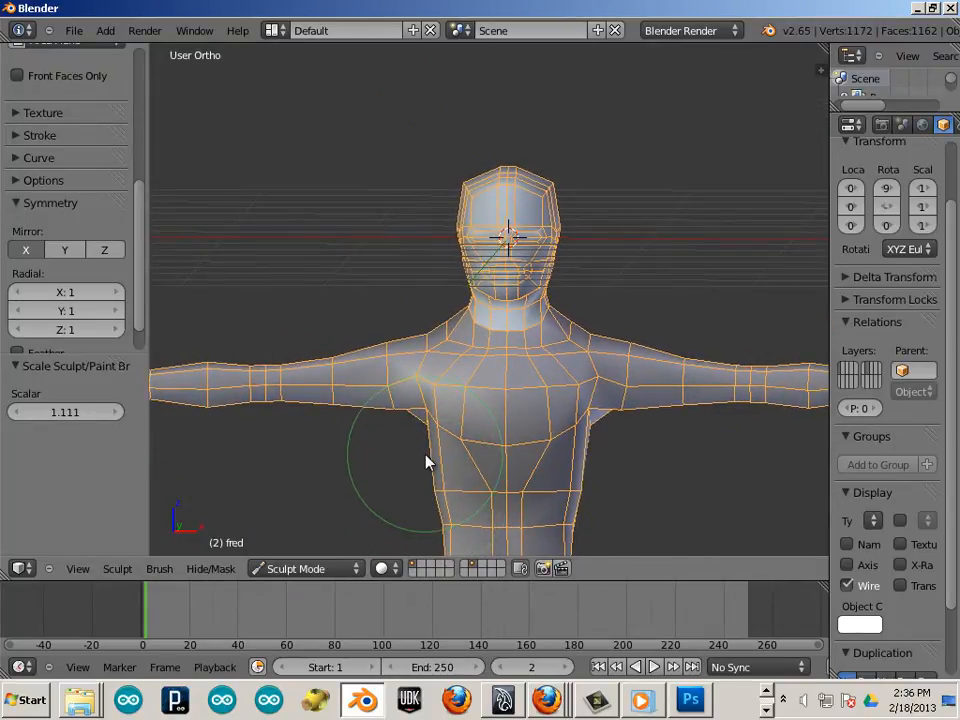
key(ctrl+KP_1)
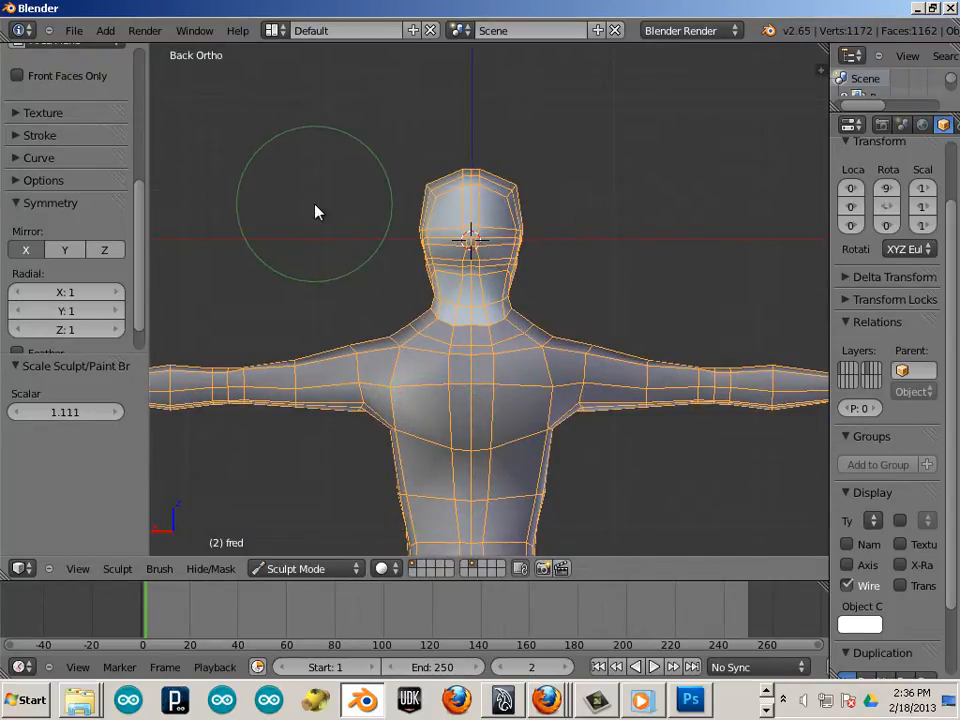
Step: Switch from Sculpt Mode to Object Mode, clear the selection and select the fred mesh again
click(313, 569)
click(310, 551)
key(a)
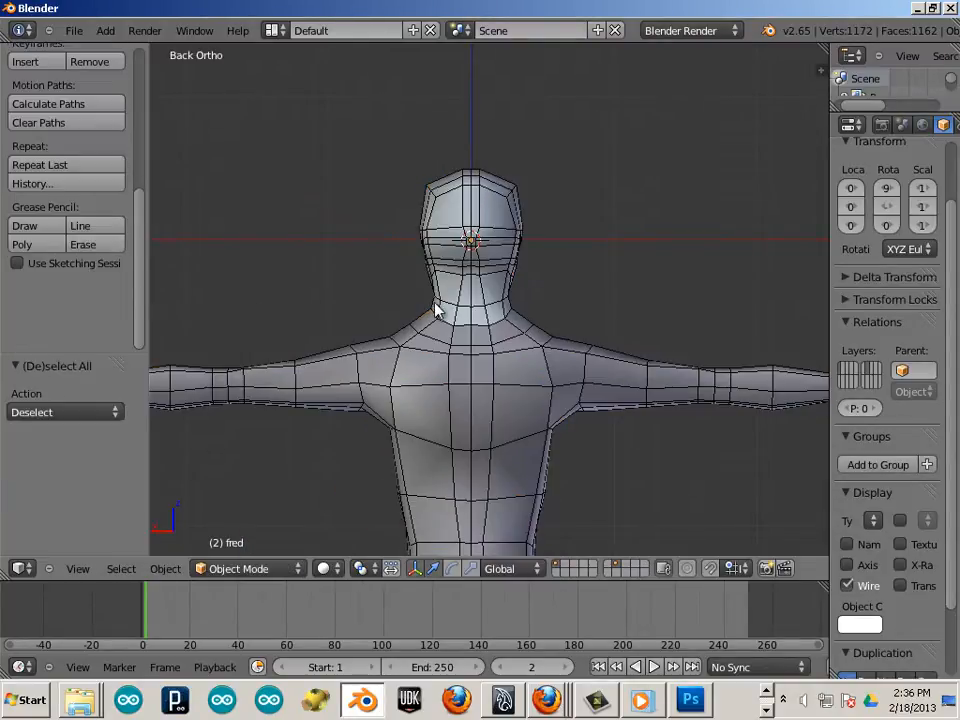
right_click(437, 311)
middle_drag(330, 313, 545, 338)
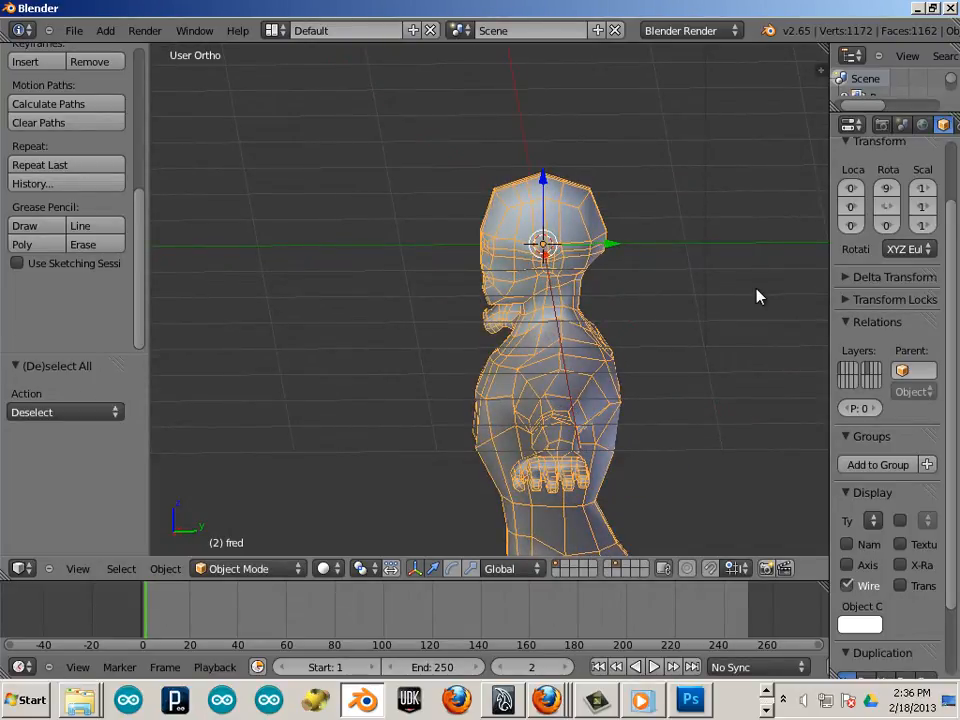
Step: Widen the properties area, return to the start of the object settings and show the fred mesh's transform values in the viewport
drag(831, 317, 587, 313)
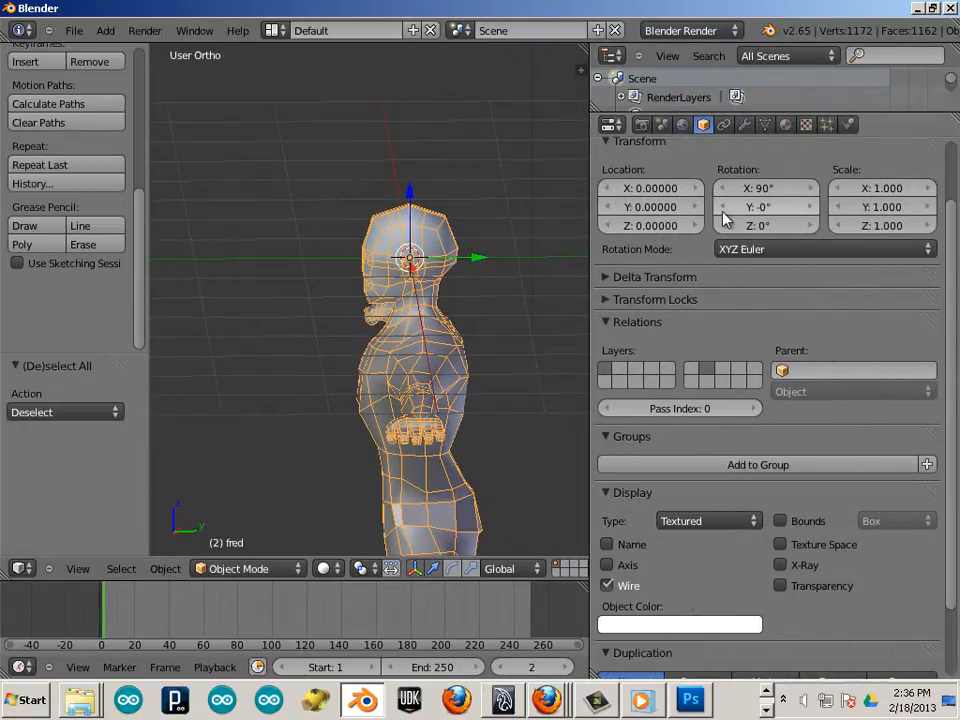
scroll(740, 225, up, 2)
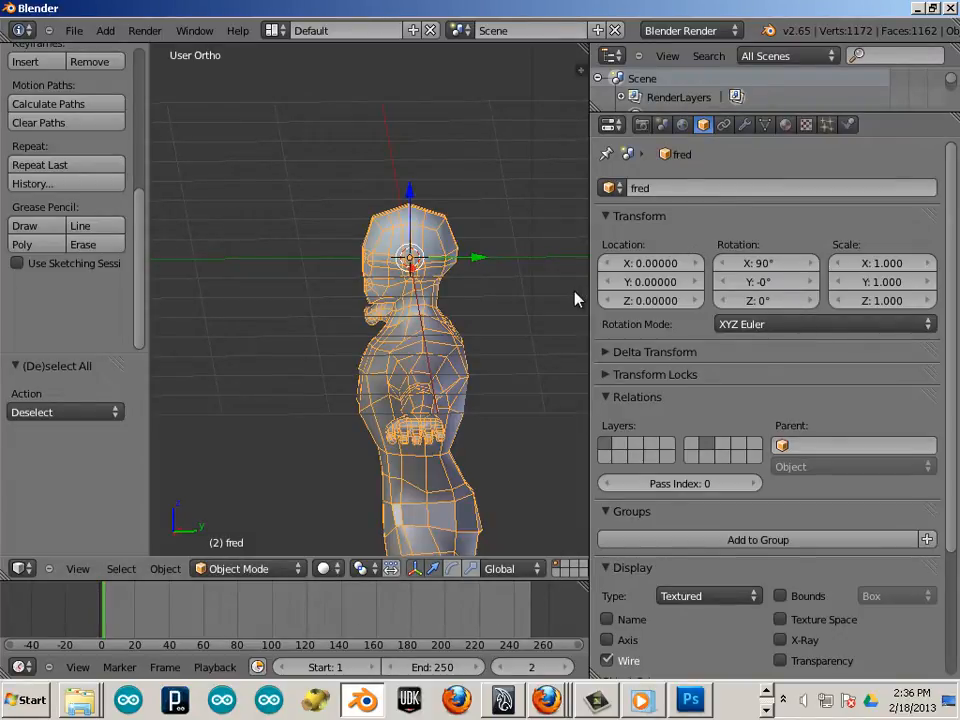
key(n)
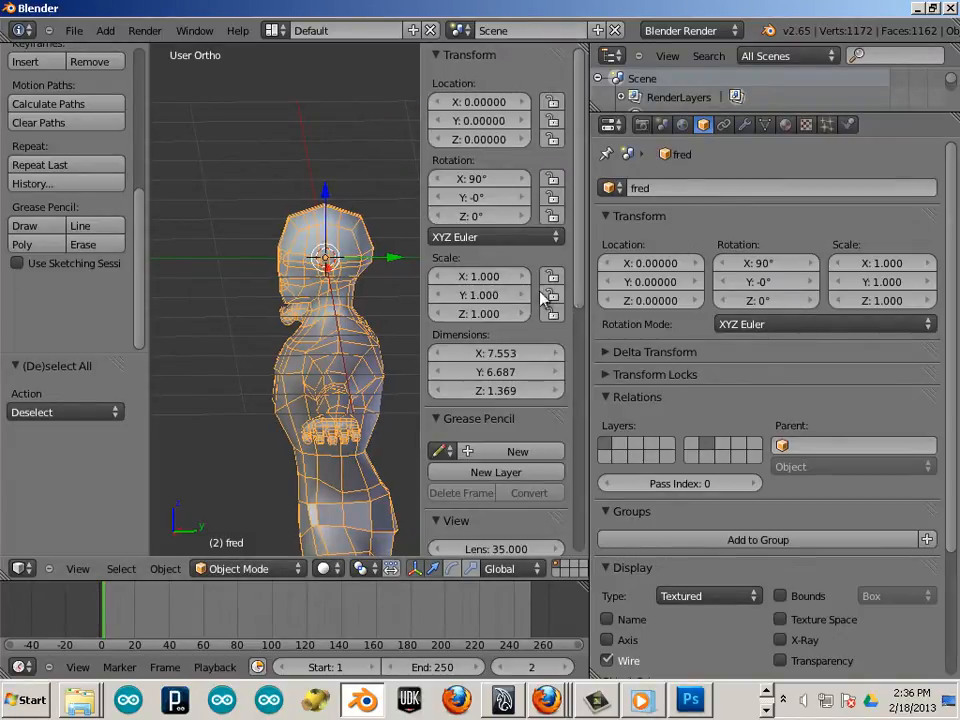
click(472, 298)
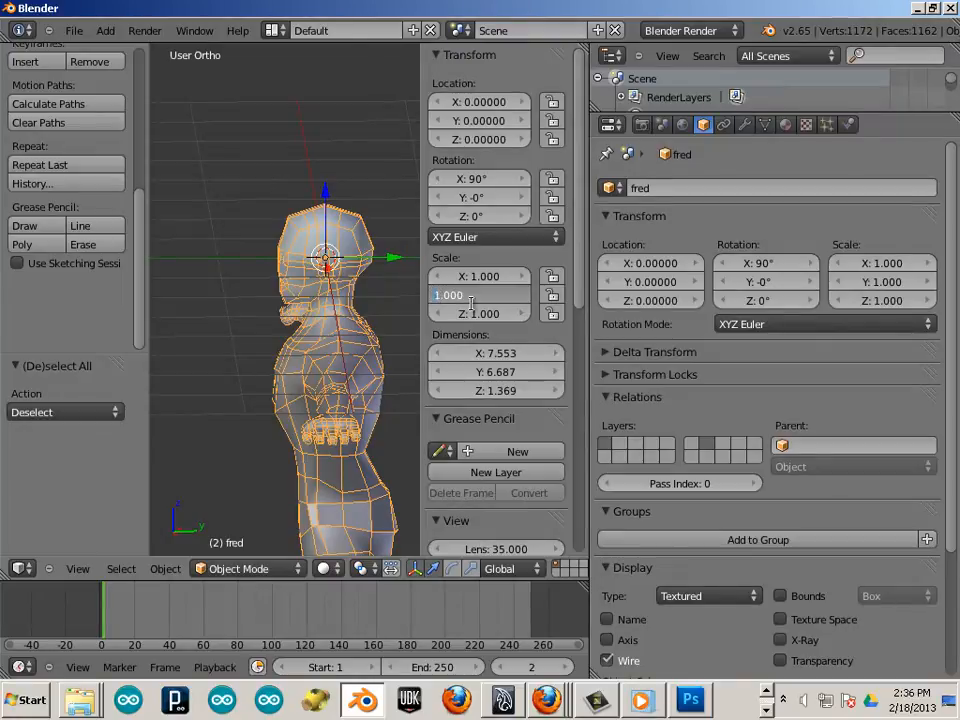
key(Return)
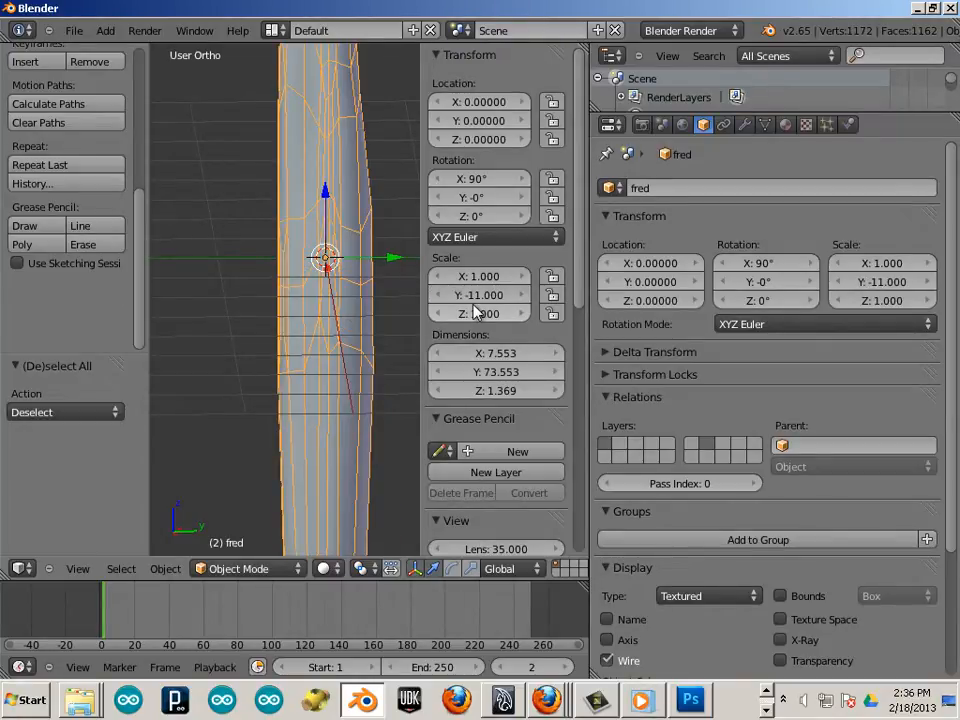
key(ctrl+z)
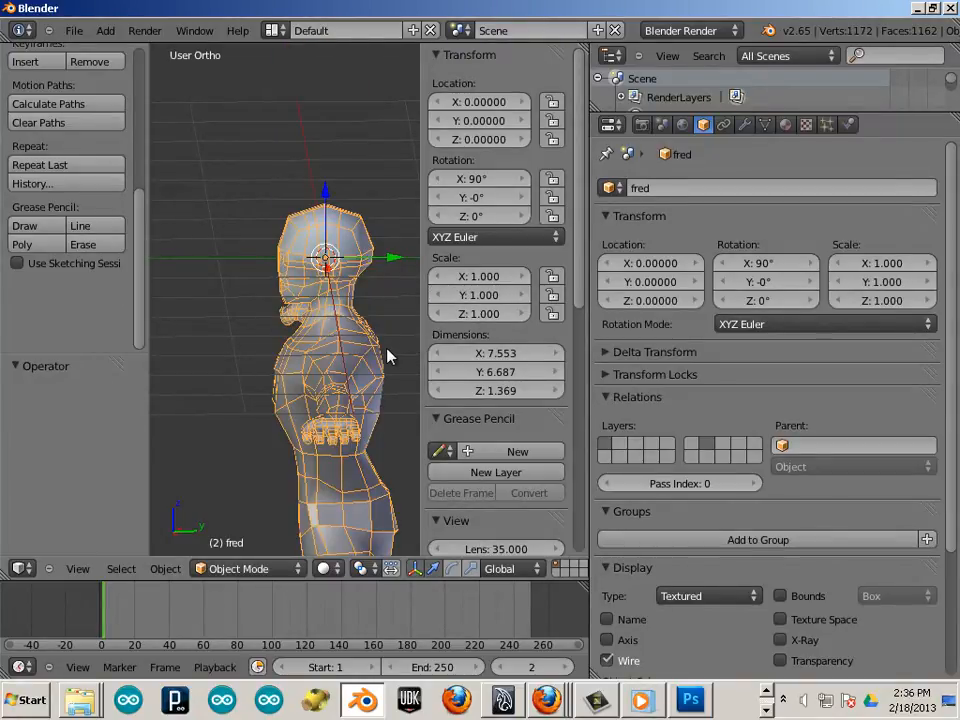
Step: Apply the fred mesh's rotation and scale
click(158, 572)
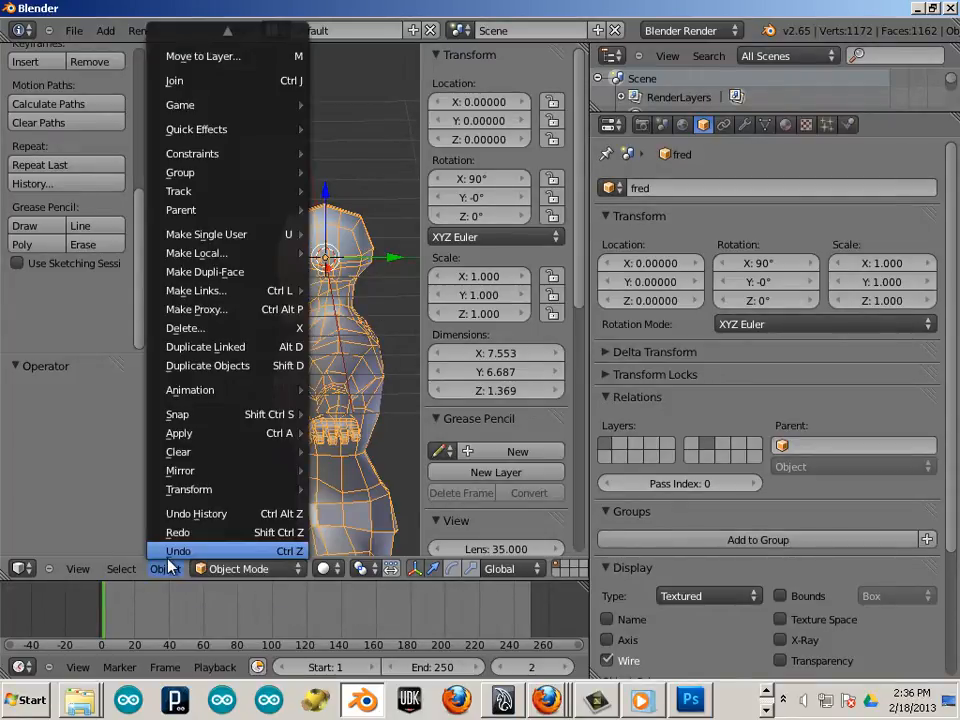
mouse_move(210, 438)
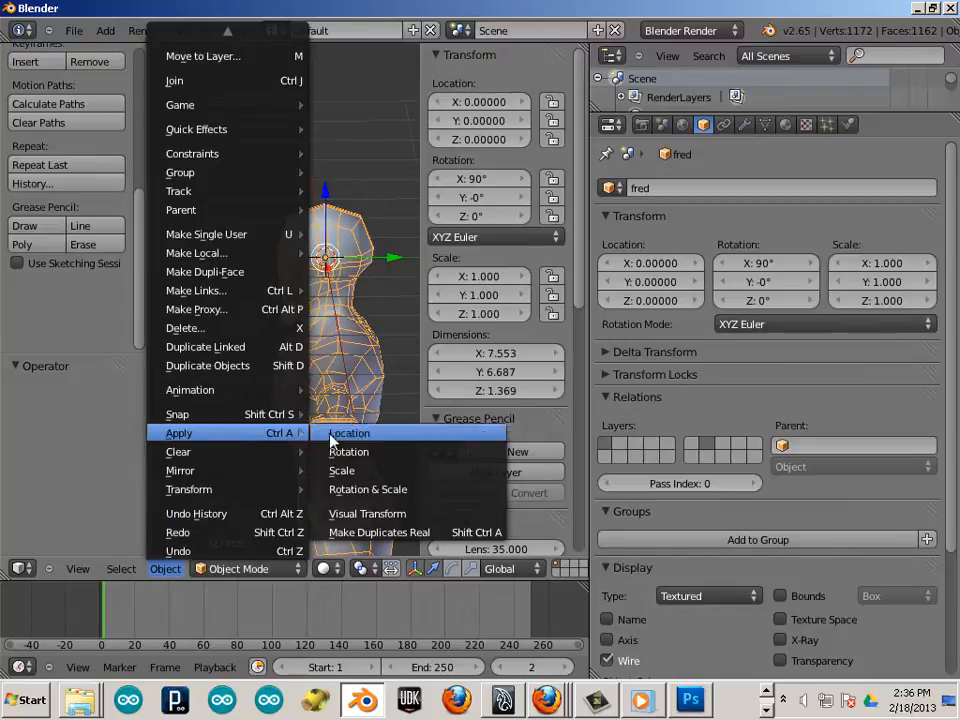
click(327, 491)
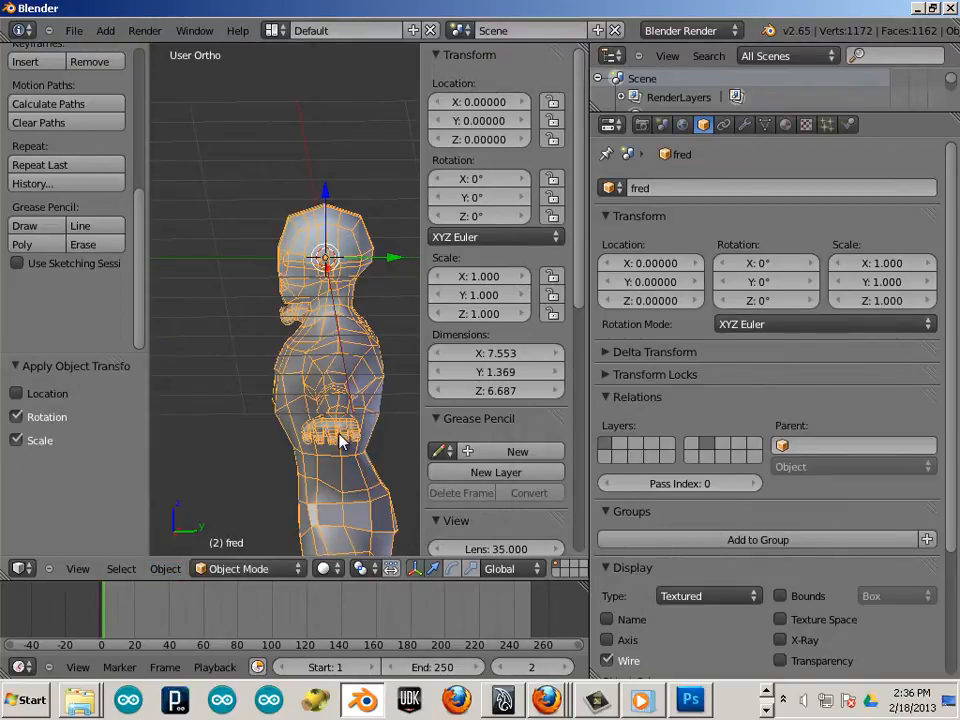
Step: Flip the figure front to back along the Y axis and set its Y scale to -1
drag(397, 262, 243, 269)
click(479, 296)
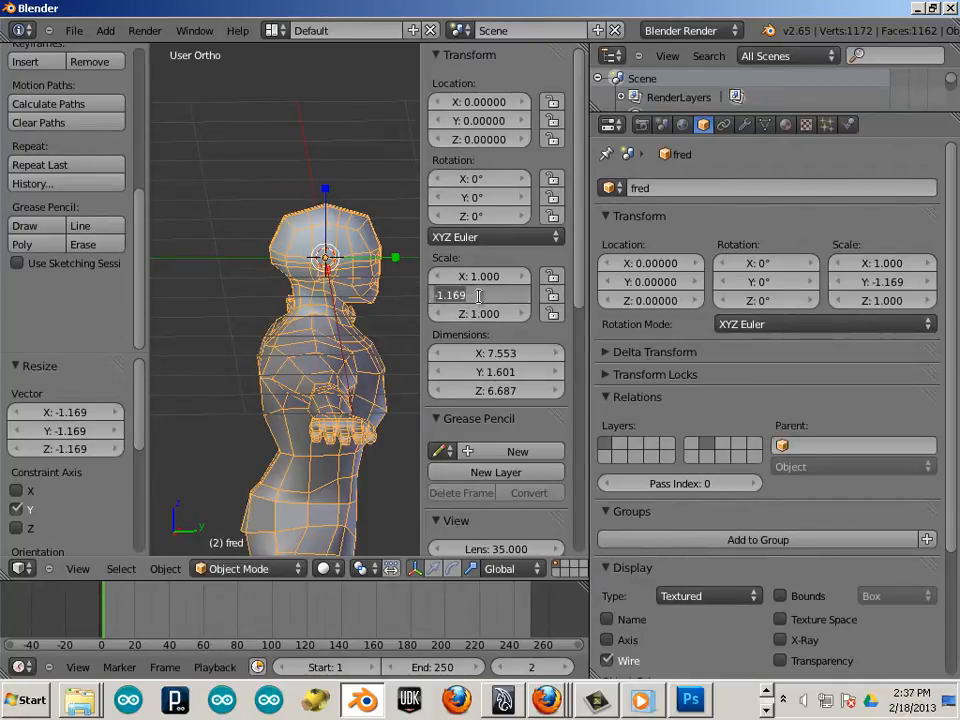
key(BackSpace)
text(-1)
key(Return)
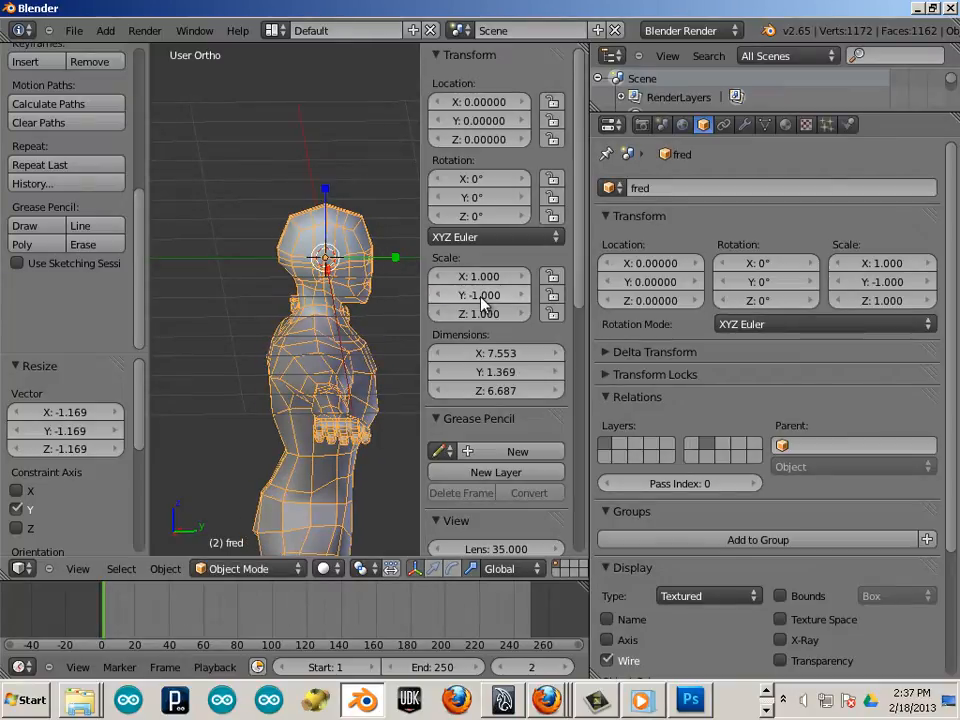
Step: Reselect the flipped fred mesh and apply its rotation and scale so the mirrored orientation becomes its base transform
click(168, 569)
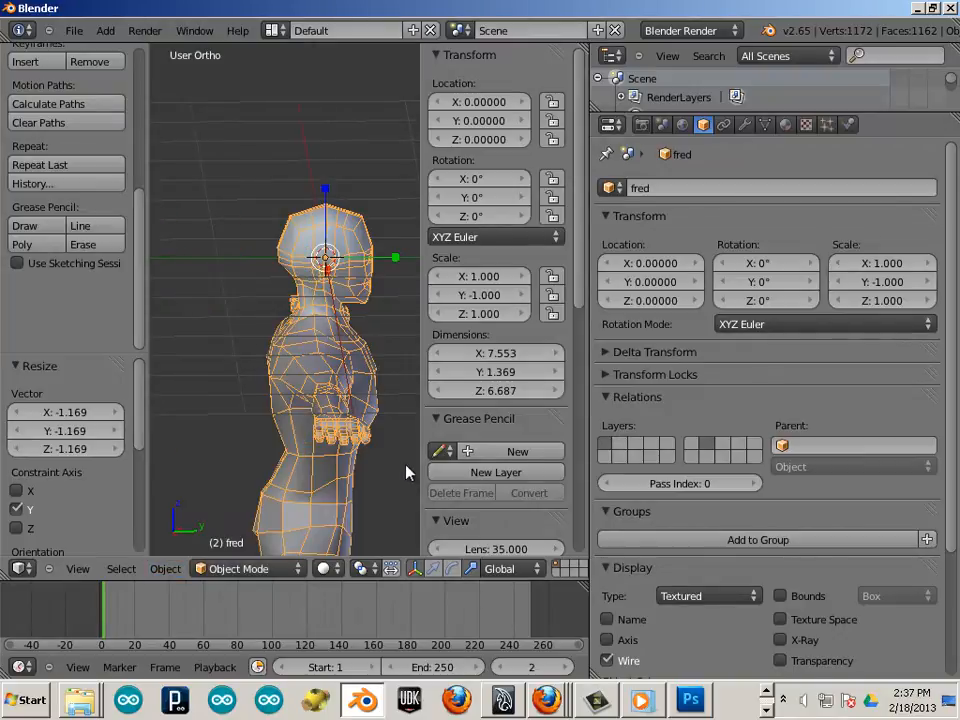
key(a)
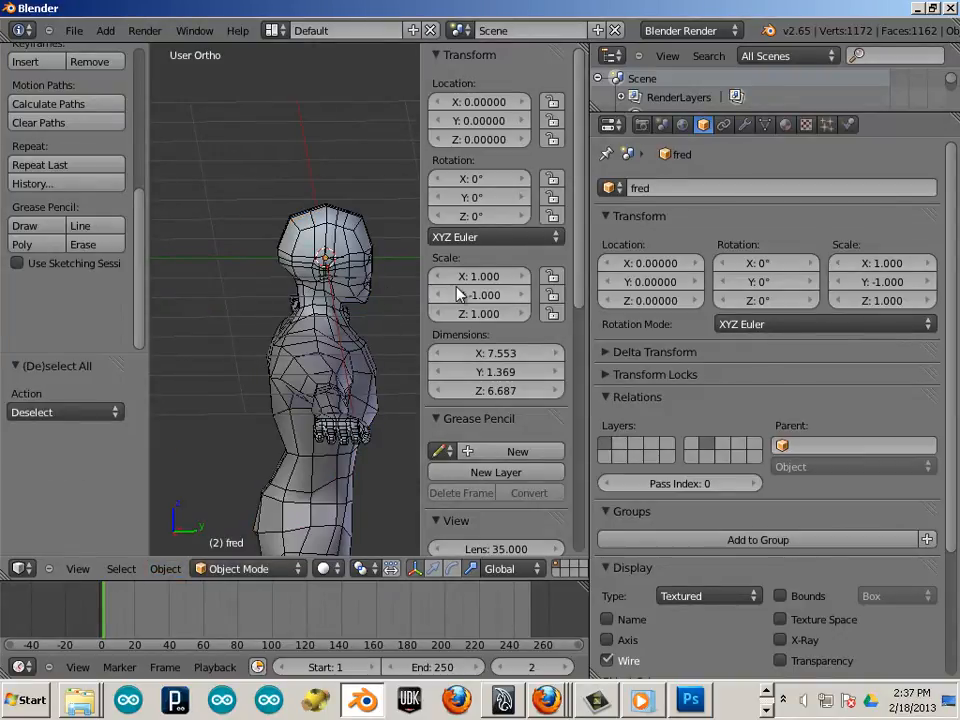
right_click(278, 518)
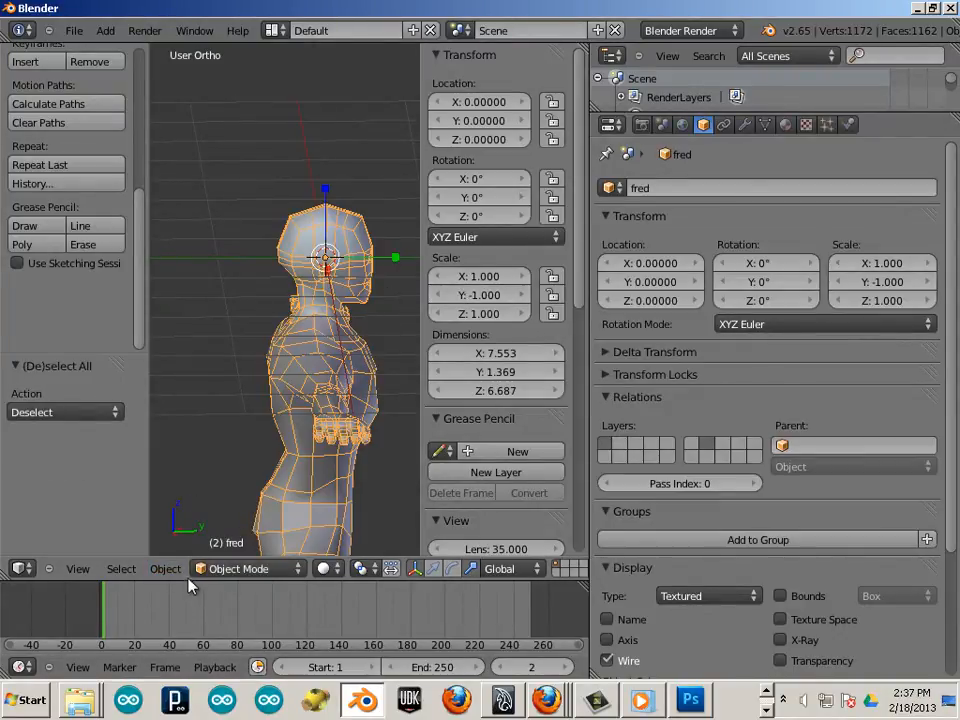
click(166, 568)
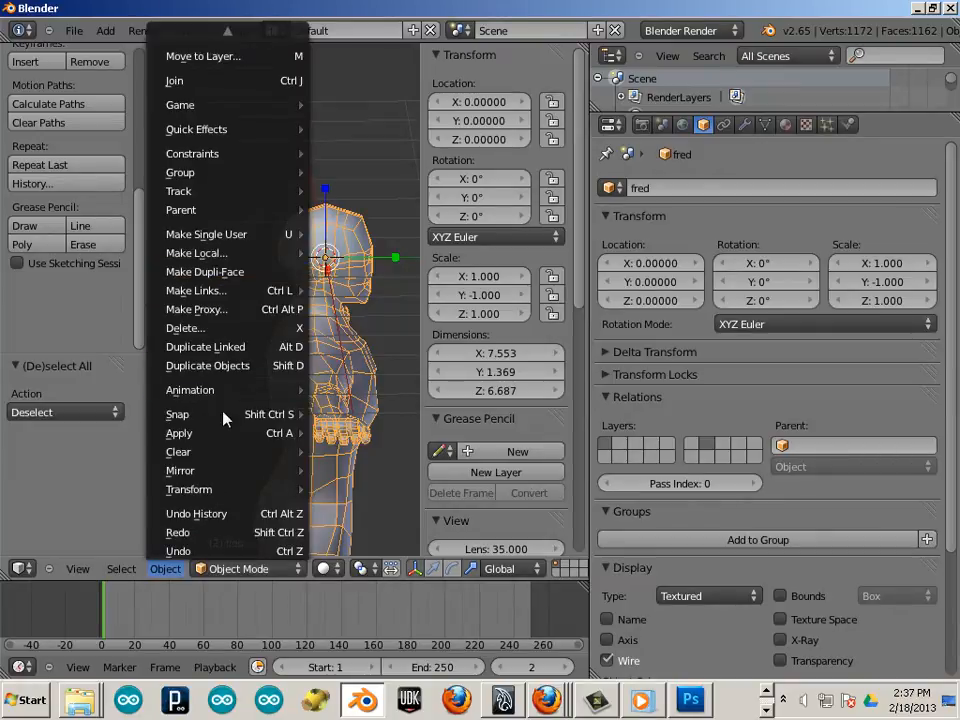
mouse_move(224, 436)
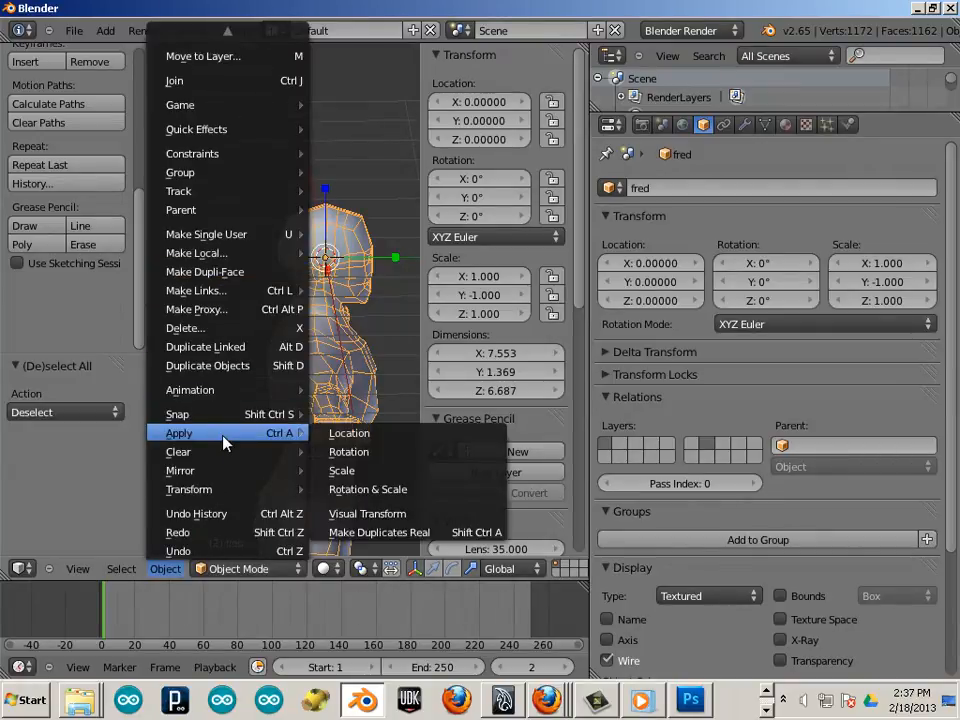
click(381, 492)
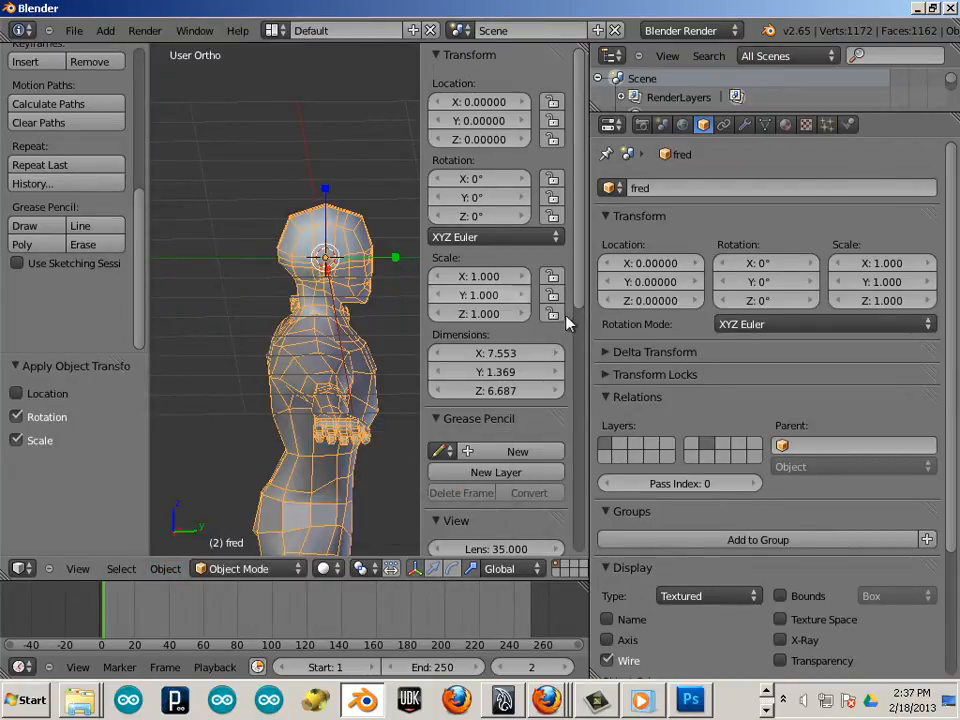
Step: Narrow the properties area again and align the flipped figure's head and shoulders to the back orthographic view
drag(589, 322, 762, 322)
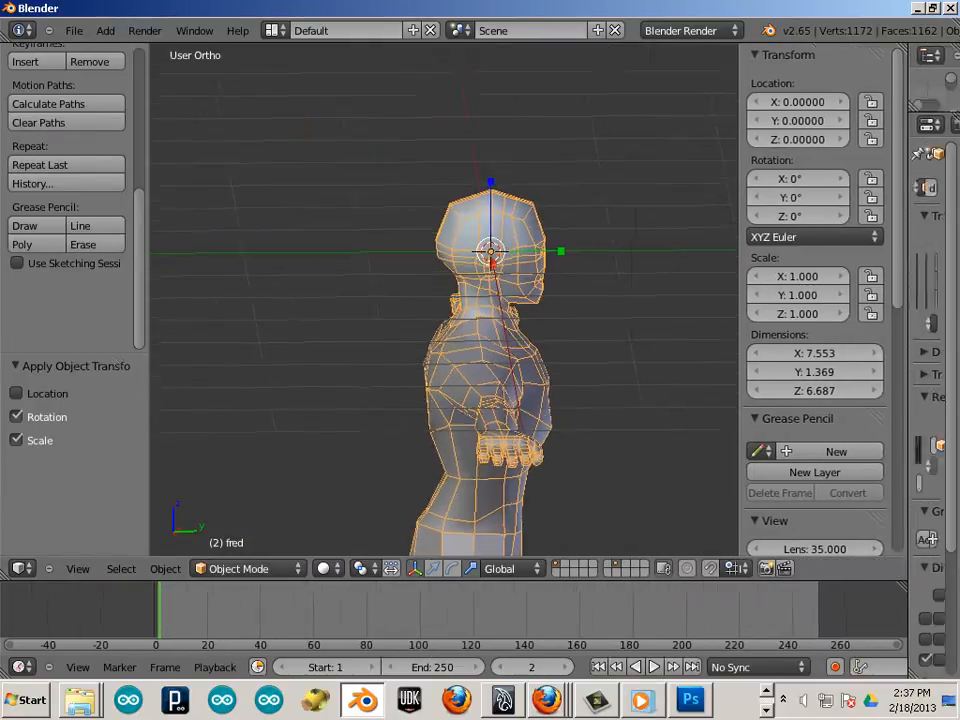
middle_drag(671, 371, 465, 345)
scroll(465, 345, up, 4)
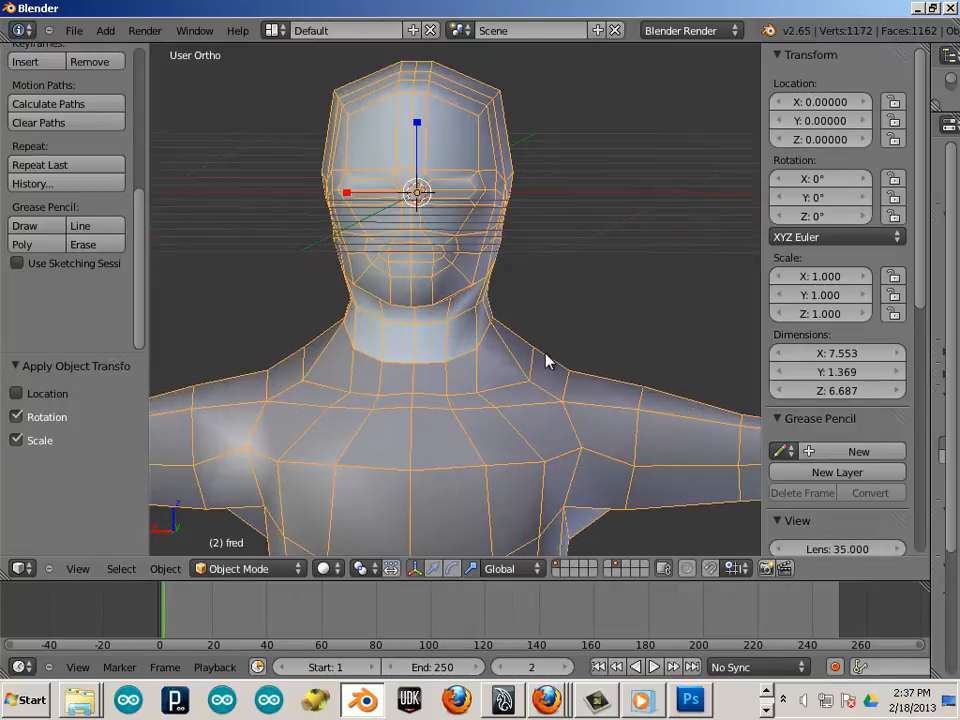
key(ctrl+KP_1)
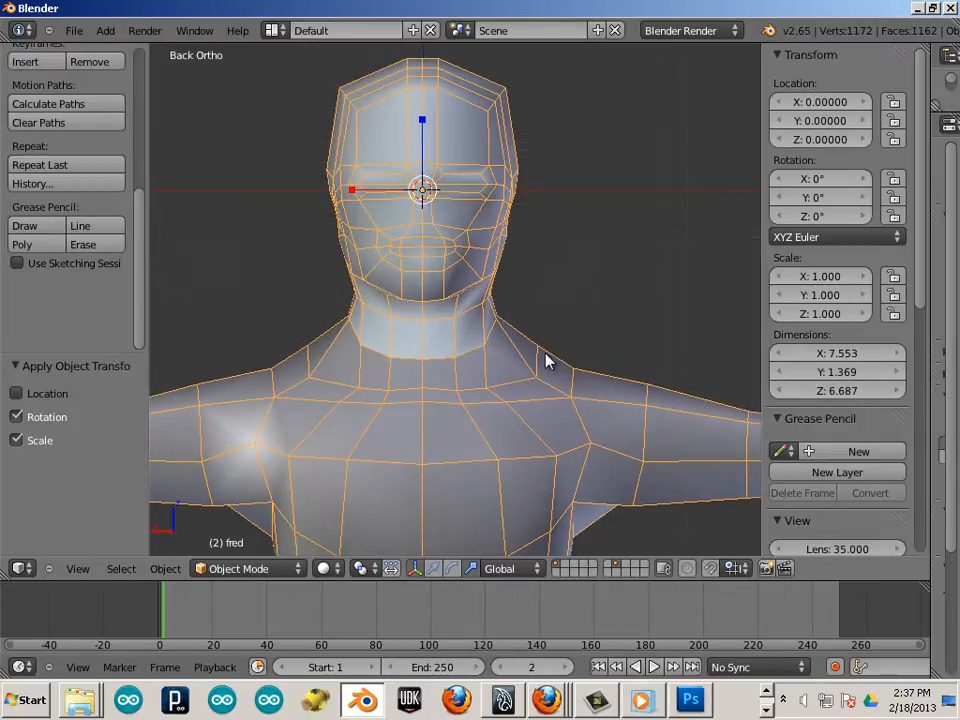
scroll(545, 360, down, 2)
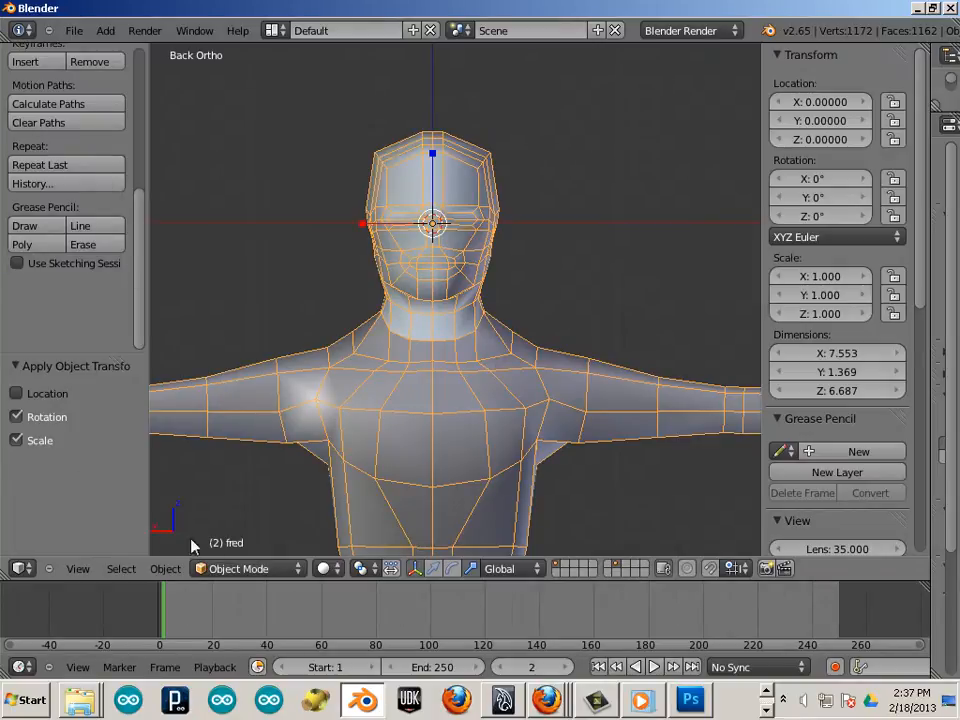
Step: Switch to Sculpt Mode, narrow the jaw and neck symmetrically with the Grab brush, and shrink the brush for the shoulders
click(280, 569)
click(265, 509)
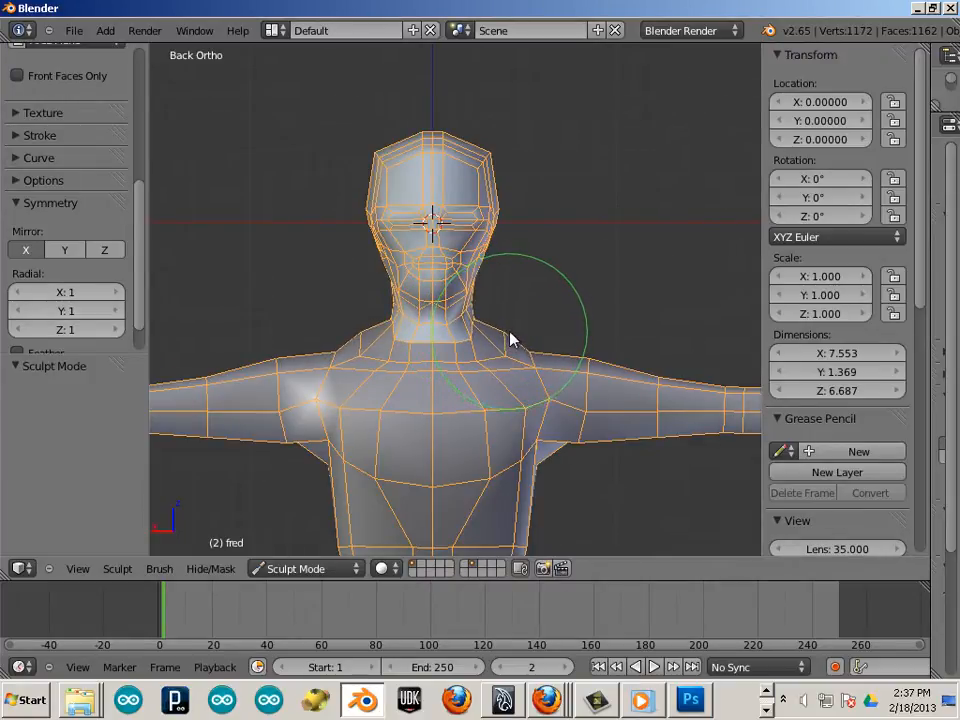
key(bracketleft)
key(bracketleft)
key(bracketleft)
key(bracketleft)
key(bracketleft)
key(bracketleft)
key(bracketleft)
key(bracketleft)
key(bracketleft)
key(bracketleft)
key(bracketleft)
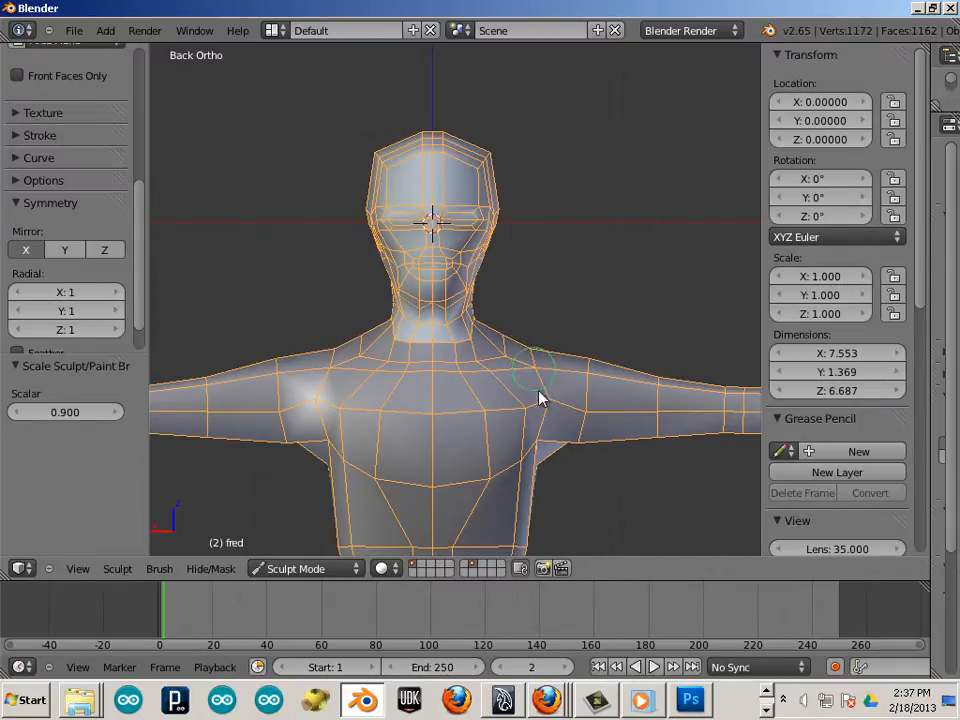
Step: Enlarge the Grab brush, round off the upper corners of the head and adjust the underarm area
key(bracketright)
key(bracketright)
key(bracketright)
key(bracketright)
key(bracketright)
key(bracketright)
key(bracketright)
key(bracketright)
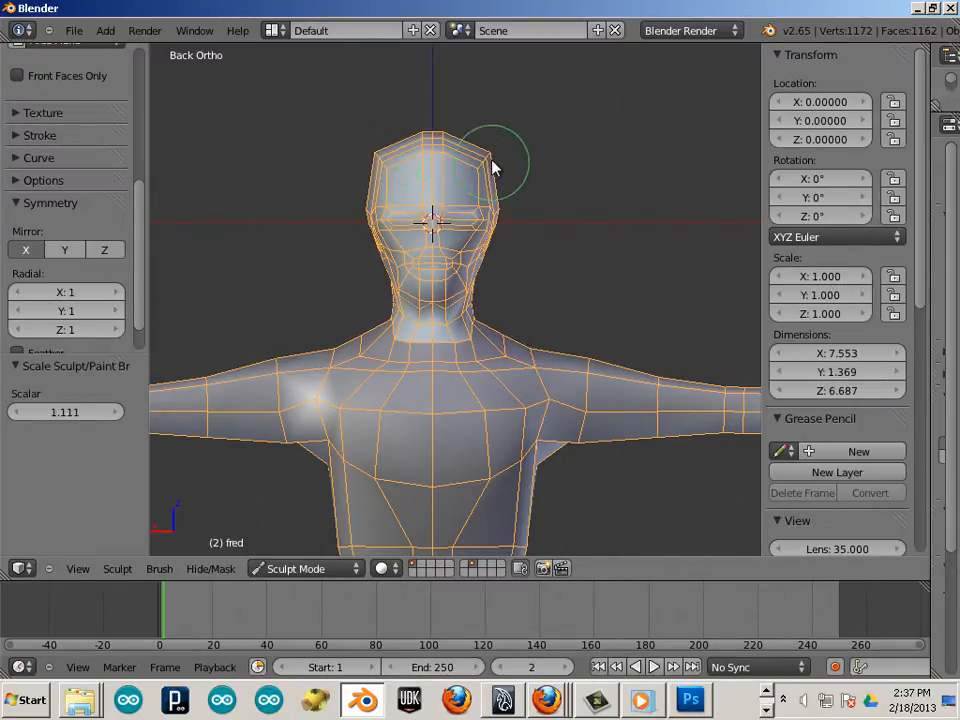
key(bracketright)
key(bracketright)
key(bracketright)
key(bracketright)
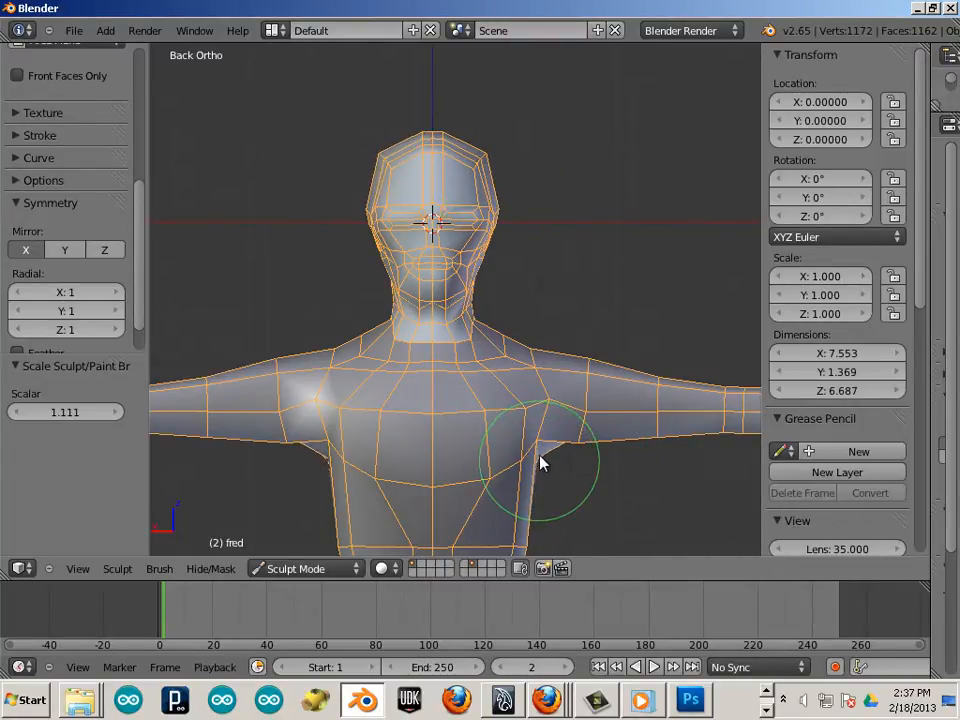
mouse_move(538, 452)
mouse_down()
mouse_move(546, 466)
mouse_move(538, 410)
mouse_move(583, 435)
mouse_move(686, 444)
mouse_move(707, 388)
mouse_move(653, 398)
mouse_up()
Step: Pull the outer contours of the thighs and calves slightly inward with symmetrical Grab strokes
scroll(490, 394, down, 8)
shift+middle_drag(488, 354, 468, 270)
scroll(515, 344, up, 5)
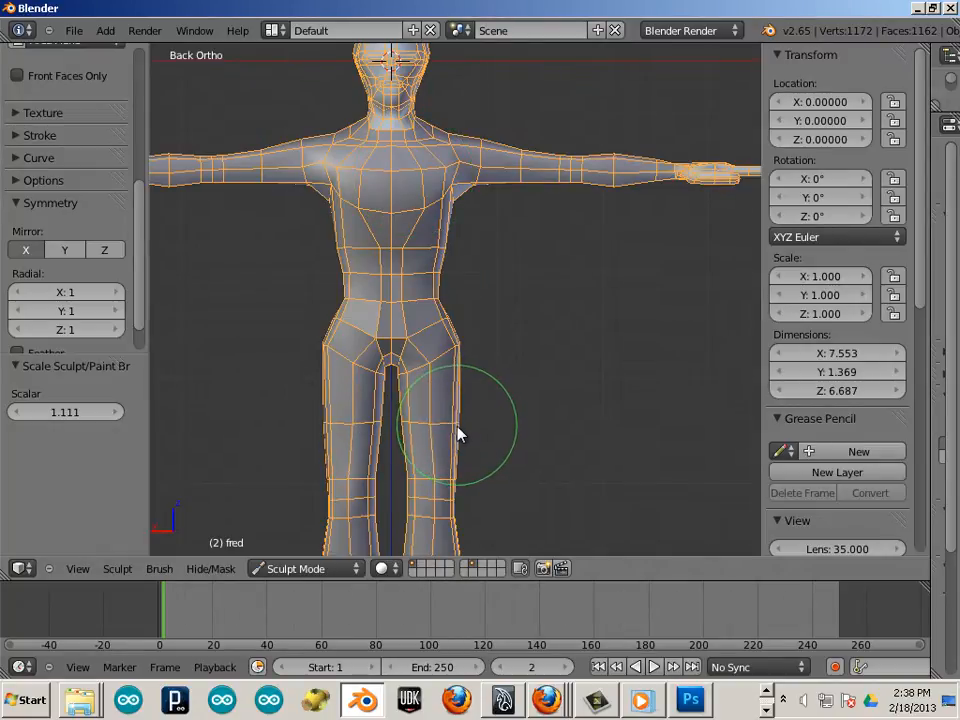
drag(458, 427, 454, 427)
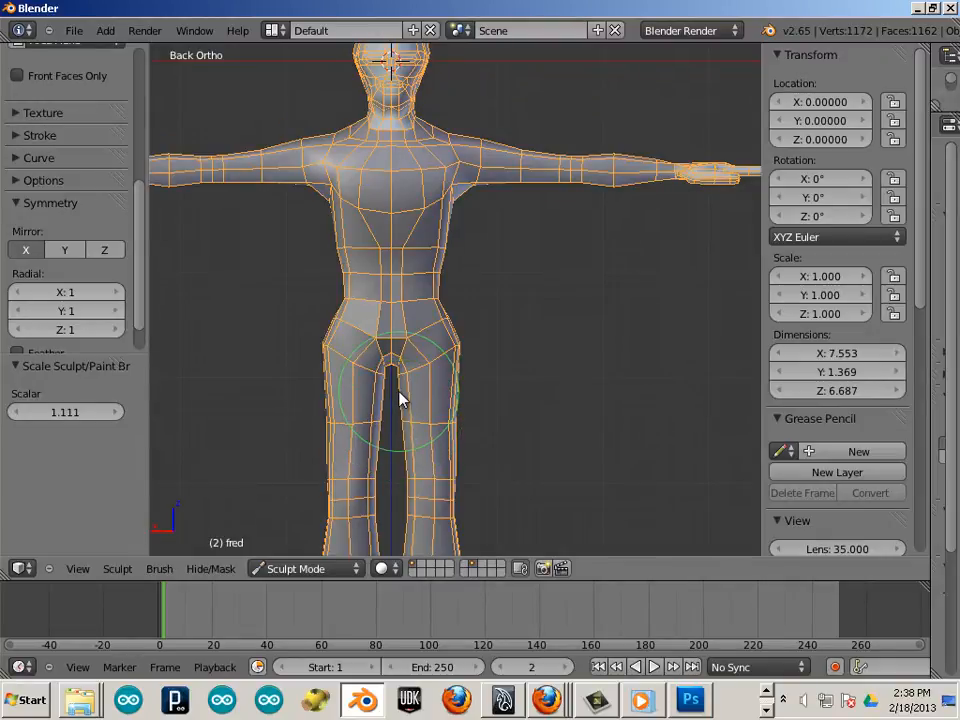
shift+middle_drag(381, 401, 460, 232)
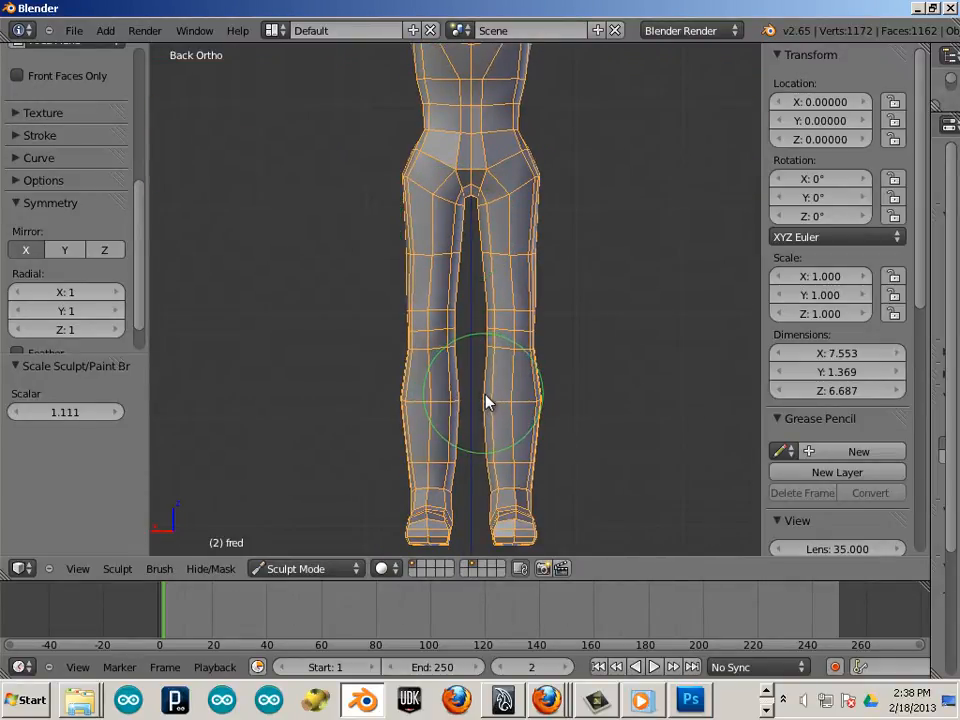
drag(541, 394, 537, 397)
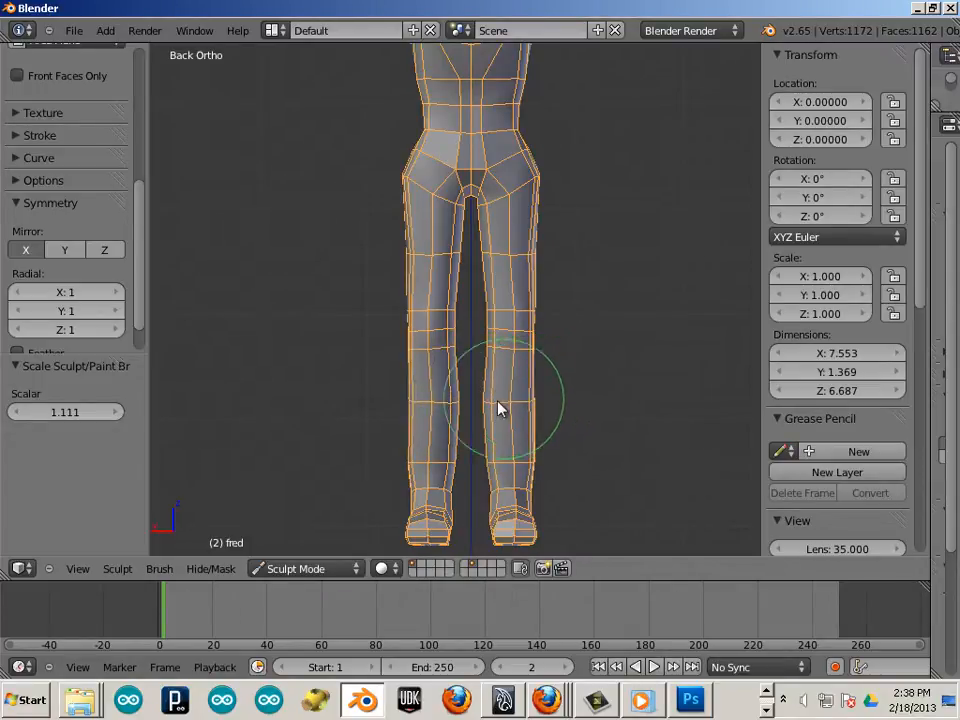
Step: Enlarge the Grab brush, lower the edge loops around the knees and nudge the mid-thigh loop
key(bracketright)
key(bracketright)
key(bracketright)
key(bracketright)
key(bracketright)
key(bracketright)
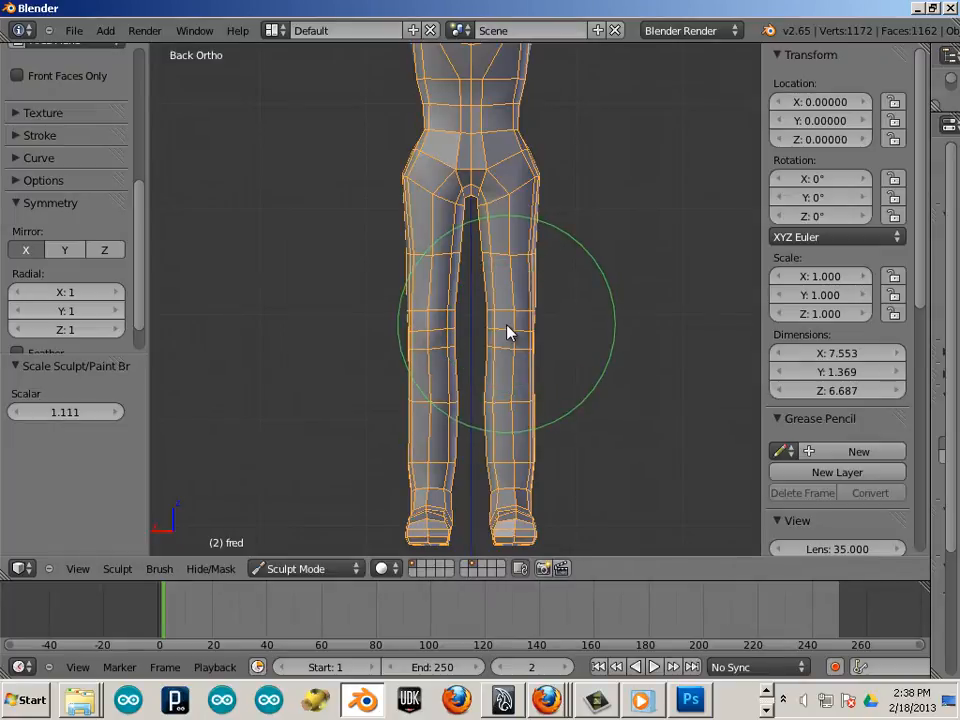
mouse_move(507, 325)
mouse_down()
mouse_move(507, 341)
mouse_move(523, 335)
mouse_move(525, 344)
mouse_up()
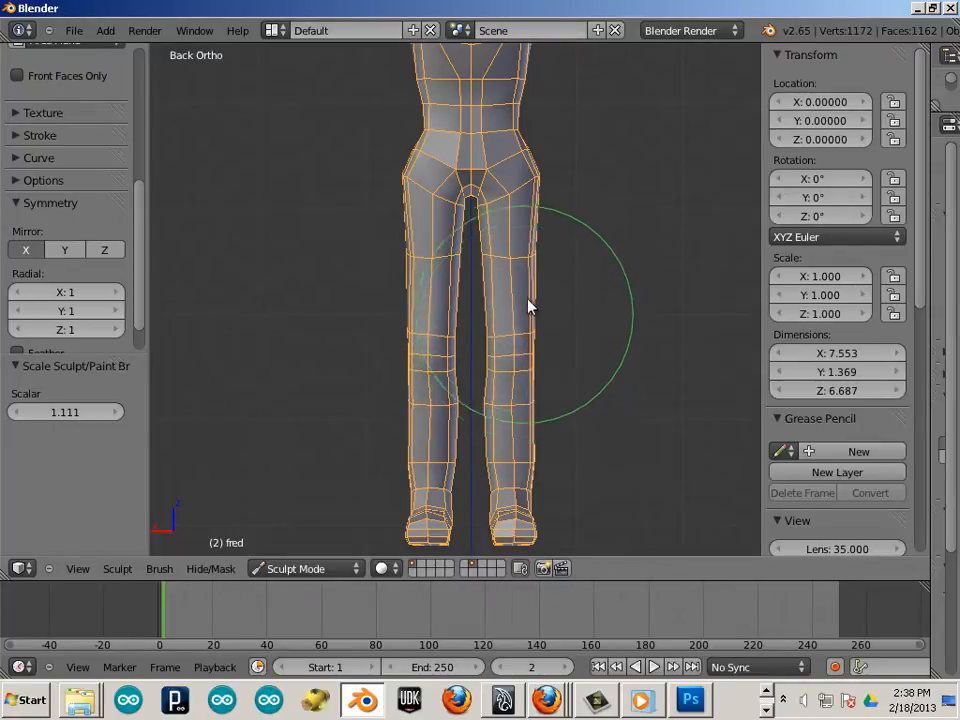
drag(533, 251, 532, 252)
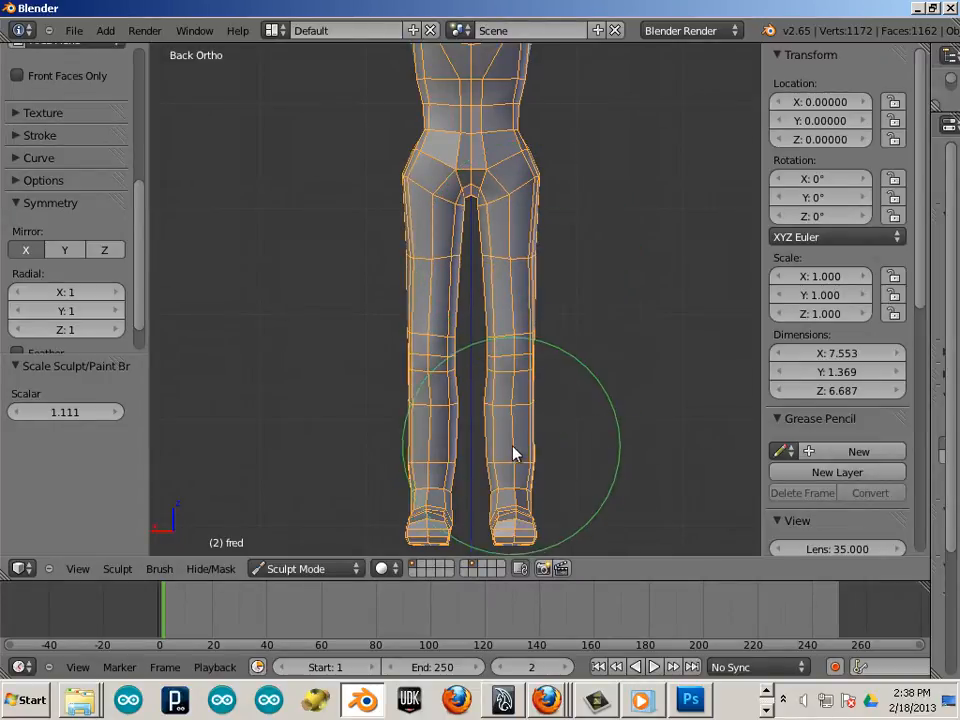
Step: Shrink the Grab brush and straighten the inner contours of the lower legs
key(bracketleft)
key(bracketleft)
key(bracketleft)
key(bracketleft)
key(bracketleft)
key(bracketleft)
key(bracketleft)
key(bracketleft)
key(bracketleft)
key(bracketleft)
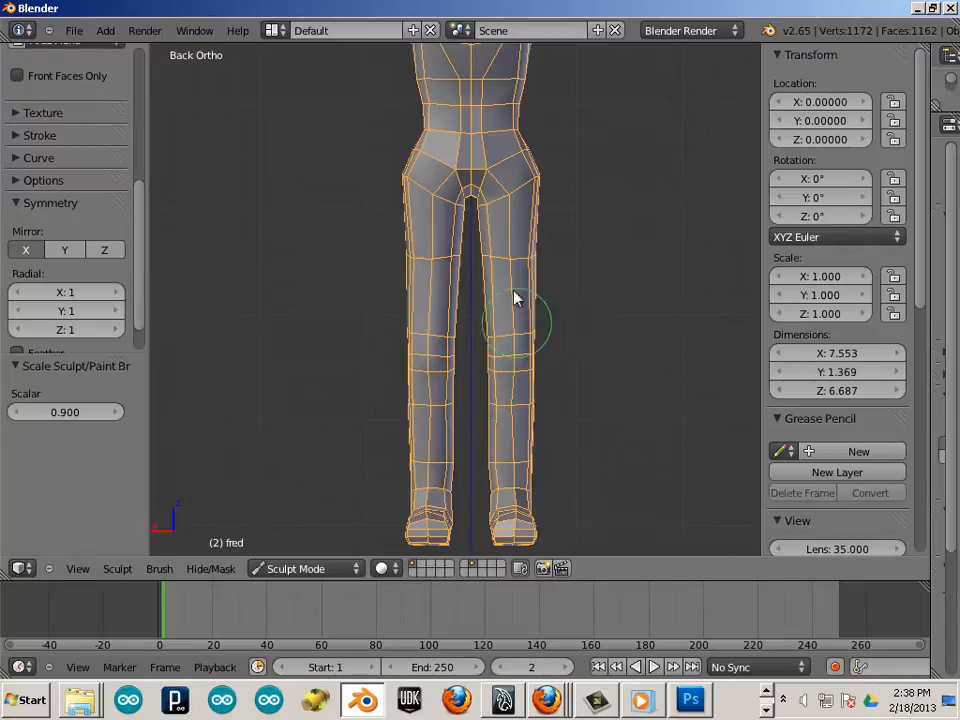
Step: Examine the torso, the side of the arm, the hand and the front of the body for uneven proportions
shift+middle_drag(482, 204, 430, 449)
shift+middle_drag(446, 370, 467, 414)
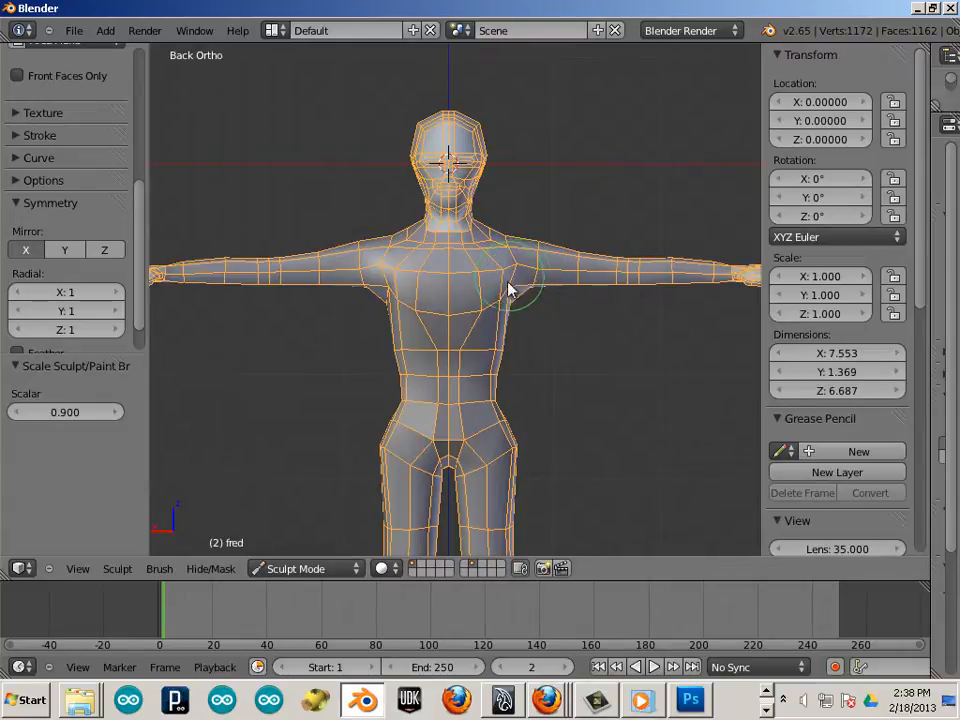
shift+middle_drag(512, 285, 643, 343)
mouse_move(455, 317)
middle_down()
mouse_move(484, 328)
mouse_move(366, 377)
mouse_move(407, 274)
mouse_move(447, 340)
middle_up()
scroll(450, 343, up, 3)
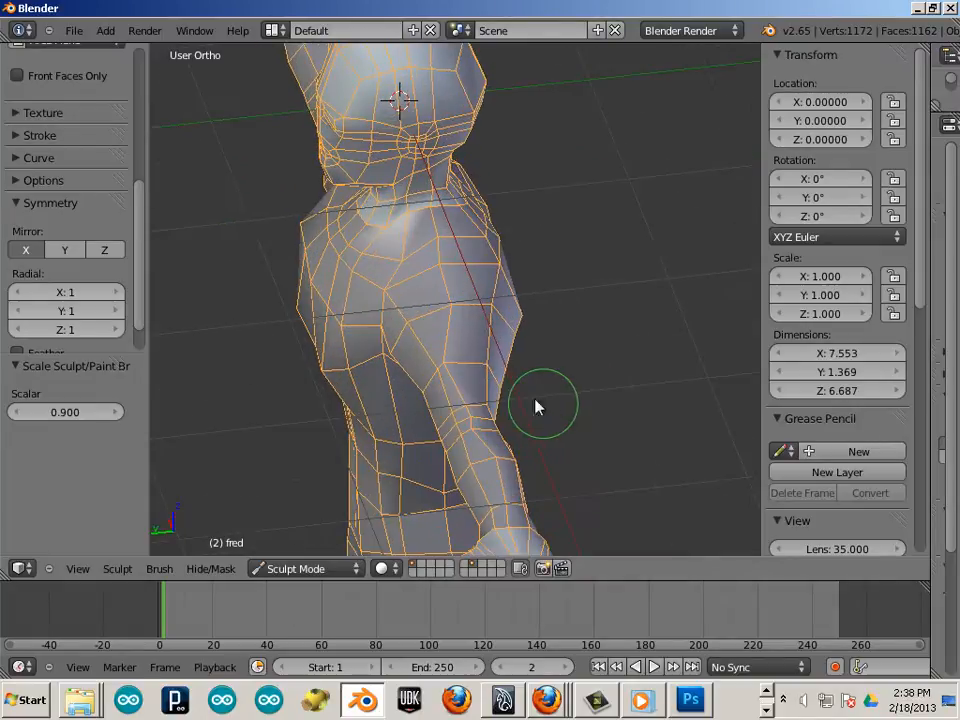
shift+middle_drag(536, 405, 452, 251)
scroll(475, 275, up, 3)
shift+middle_drag(568, 306, 570, 107)
scroll(600, 175, up, 3)
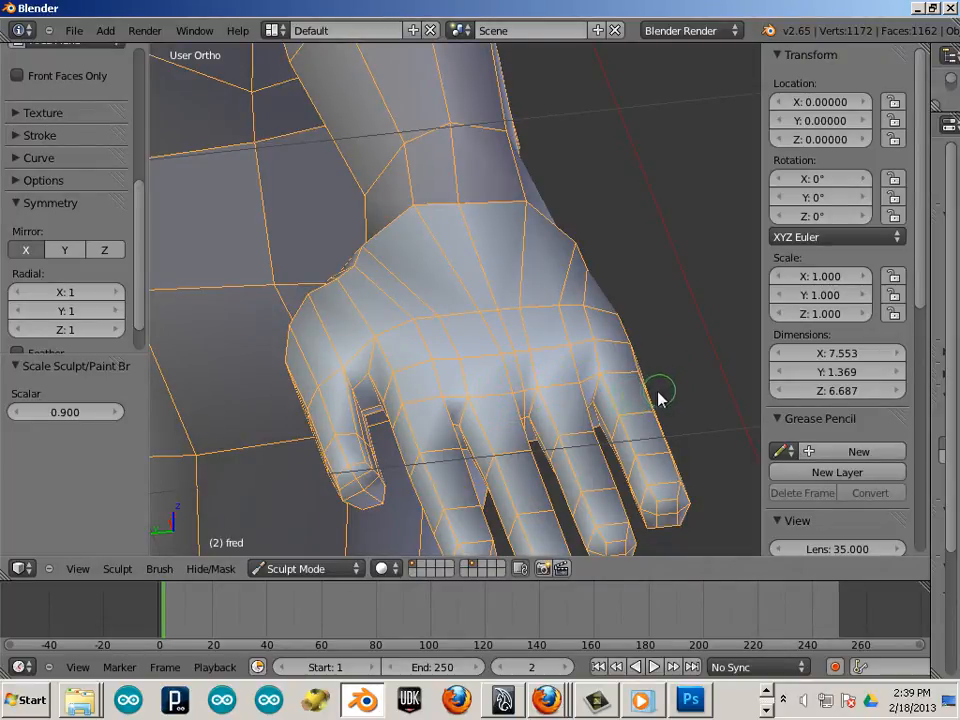
middle_drag(668, 394, 495, 258)
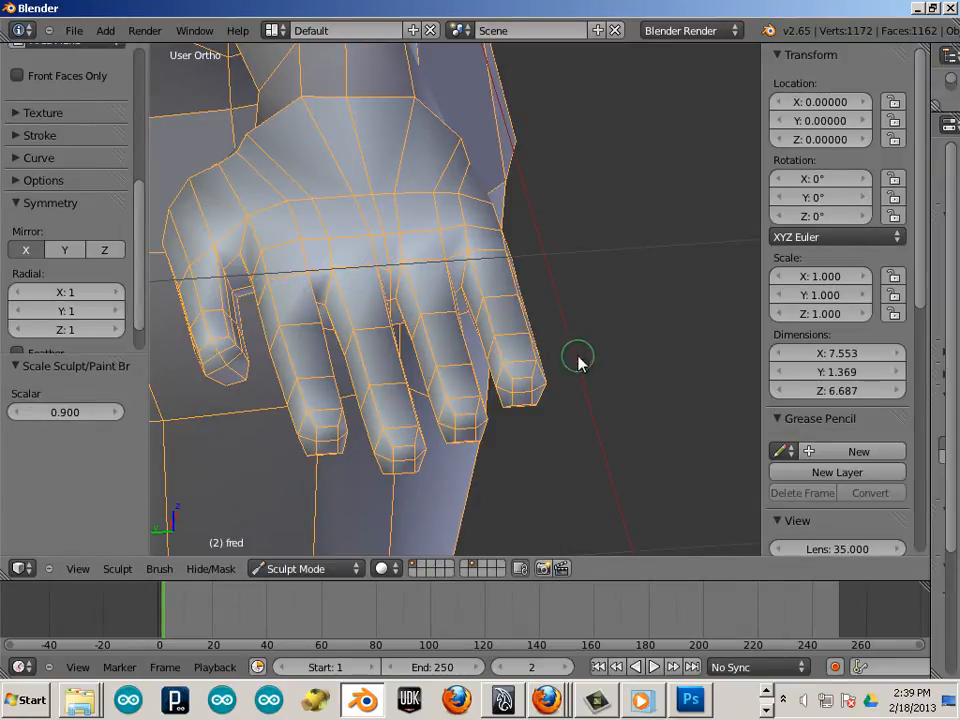
scroll(551, 279, down, 6)
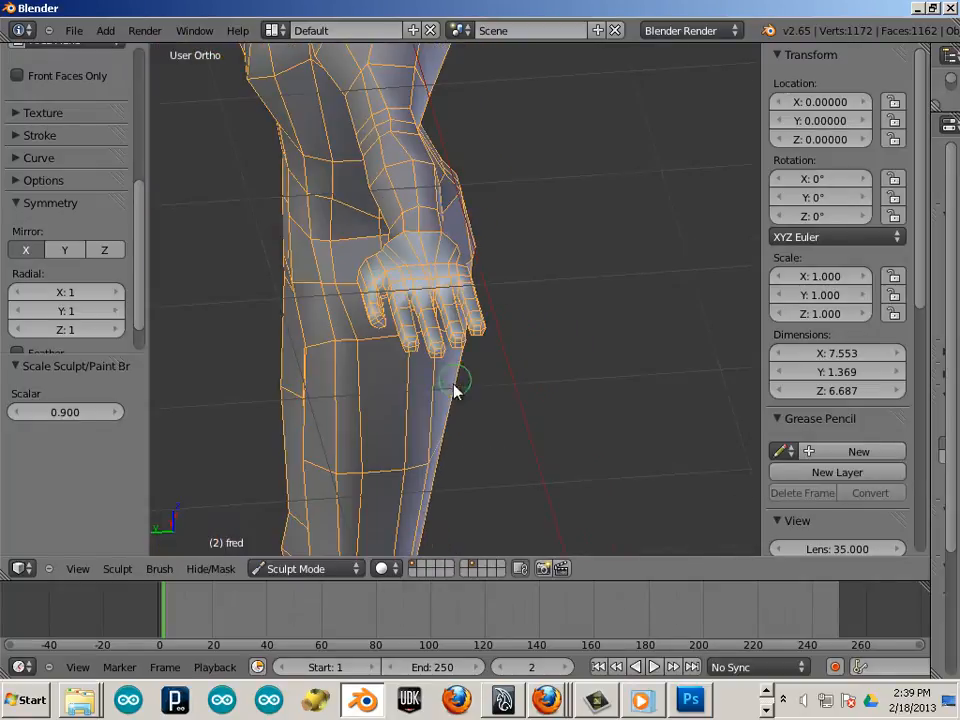
middle_drag(343, 444, 500, 402)
shift+middle_drag(528, 380, 517, 477)
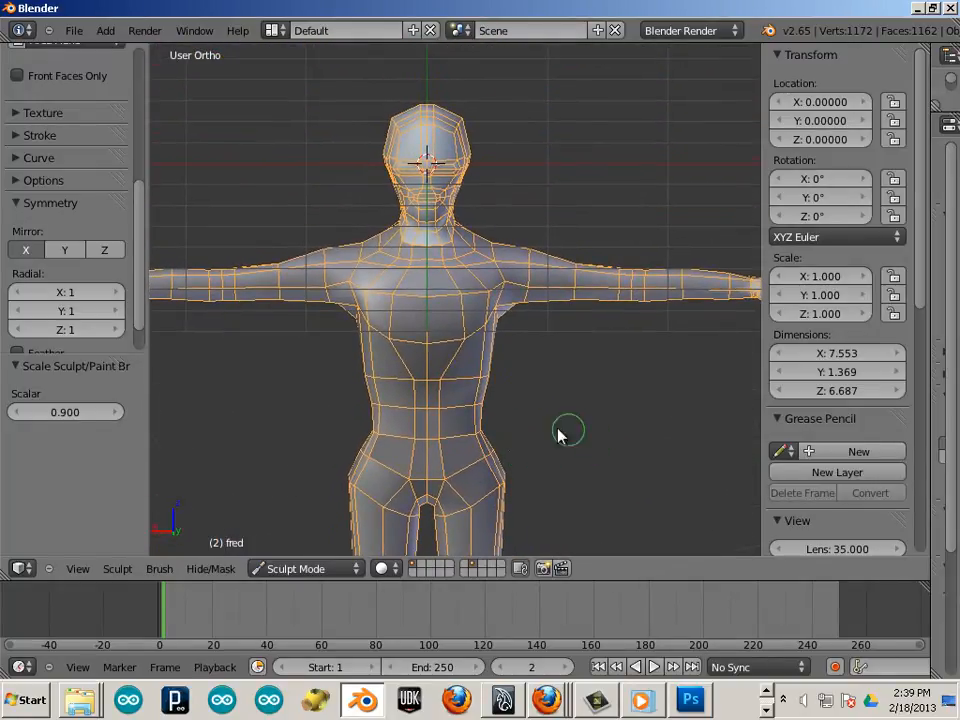
scroll(560, 430, down, 2)
scroll(443, 474, up, 3)
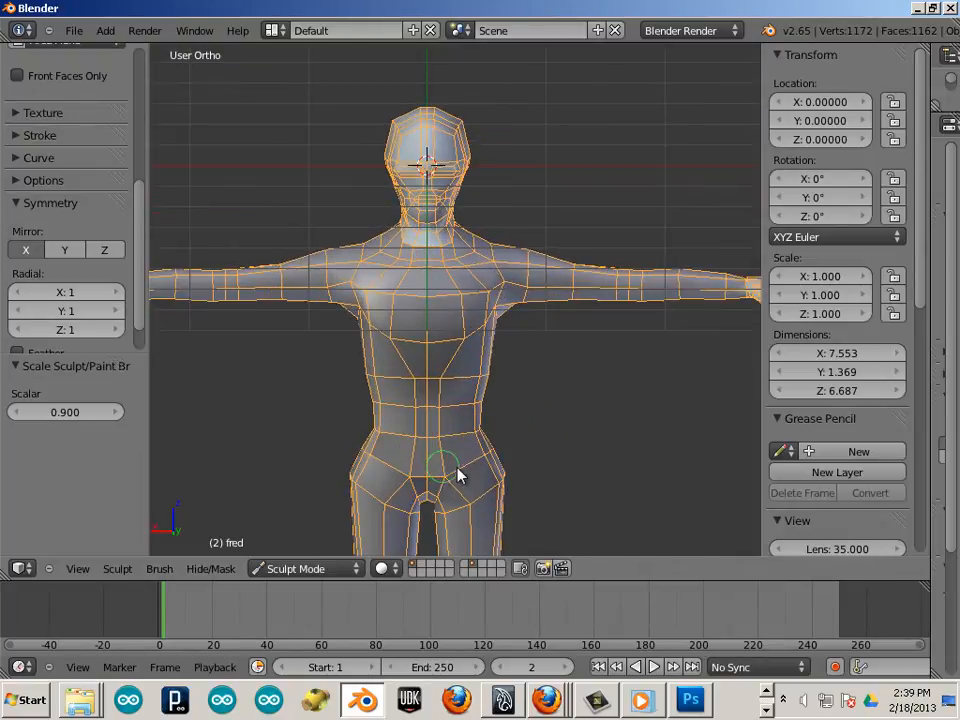
Step: Reshape the hips from behind and spread the vertical edge loops beside the spine with symmetrical Grab strokes
middle_drag(639, 424, 232, 420)
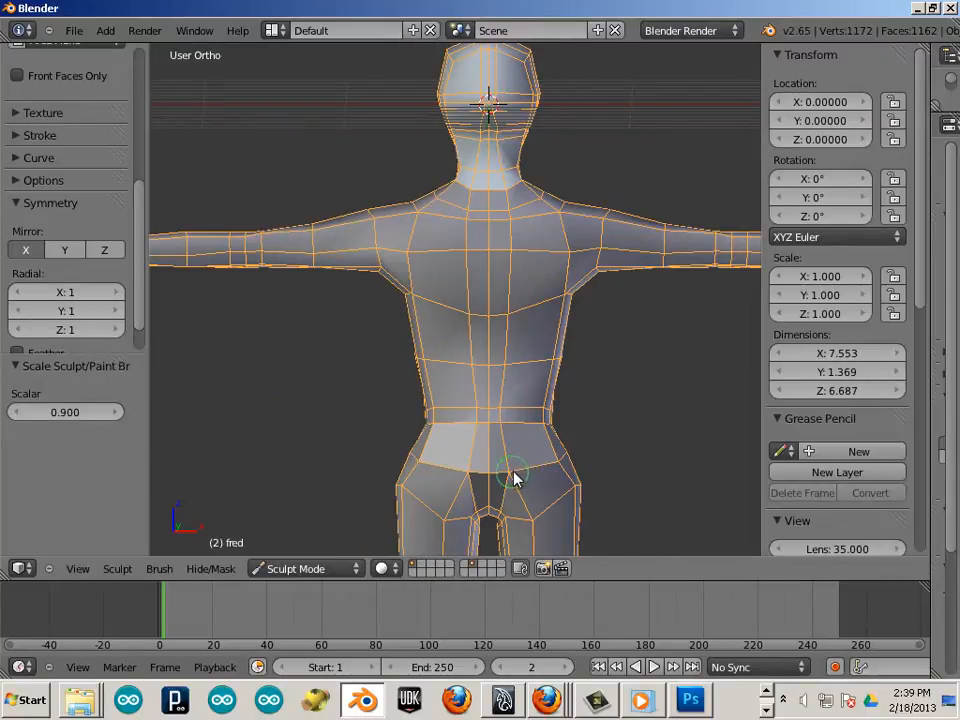
mouse_move(564, 461)
mouse_down()
mouse_move(546, 518)
mouse_move(510, 516)
mouse_move(572, 497)
mouse_move(575, 508)
mouse_move(579, 486)
mouse_move(581, 498)
mouse_up()
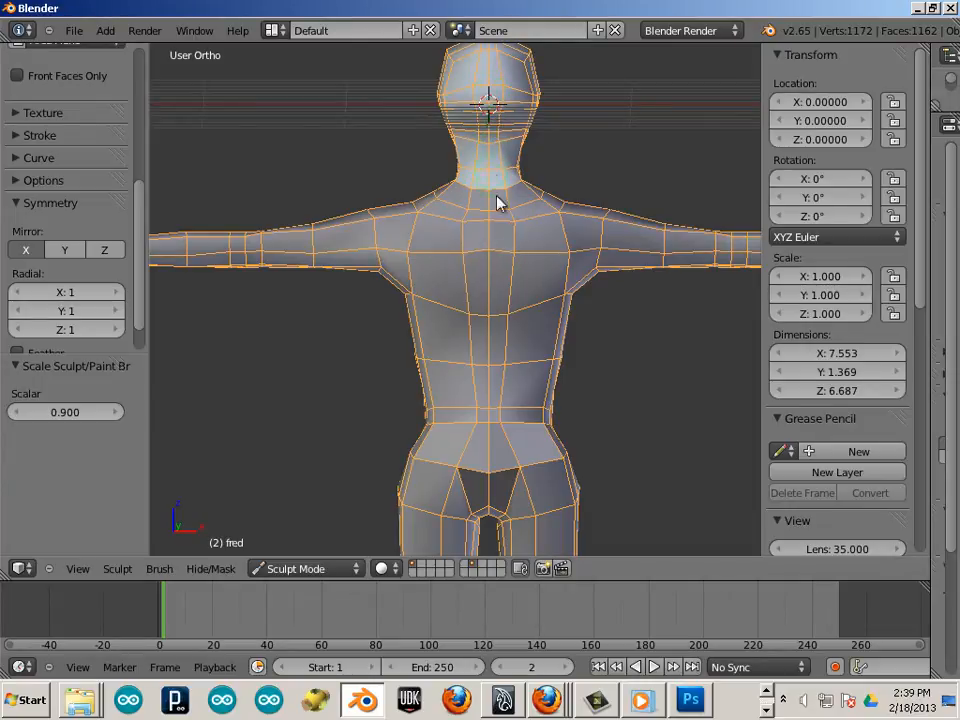
mouse_move(490, 306)
mouse_down()
mouse_move(499, 267)
mouse_move(525, 469)
mouse_move(516, 430)
mouse_up()
Step: Spread the central vertical edge loops outward on the upper back of the head with symmetrical Grab strokes
shift+middle_drag(563, 285, 513, 422)
shift+middle_drag(480, 286, 472, 416)
scroll(579, 453, up, 6)
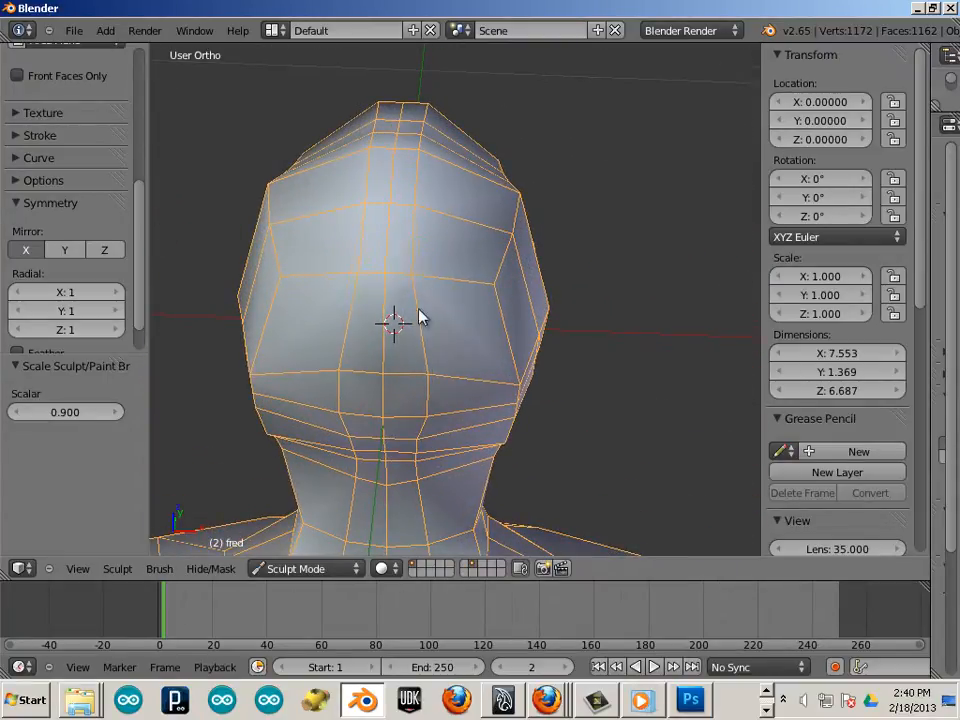
mouse_move(416, 172)
mouse_down()
mouse_move(414, 221)
mouse_move(424, 144)
mouse_move(433, 171)
mouse_move(423, 253)
mouse_up()
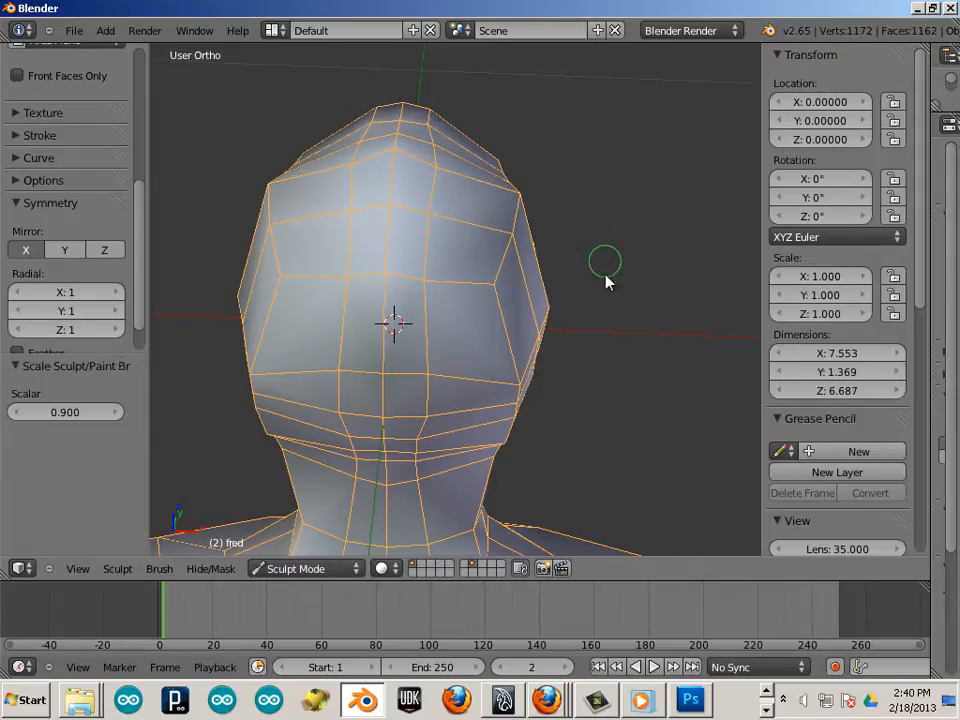
Step: Lower the center peak of the crown and pull the upper corners of the head inward to round it
mouse_move(605, 282)
middle_down()
mouse_move(375, 332)
mouse_move(390, 360)
mouse_move(321, 289)
mouse_move(319, 259)
middle_up()
drag(553, 367, 545, 418)
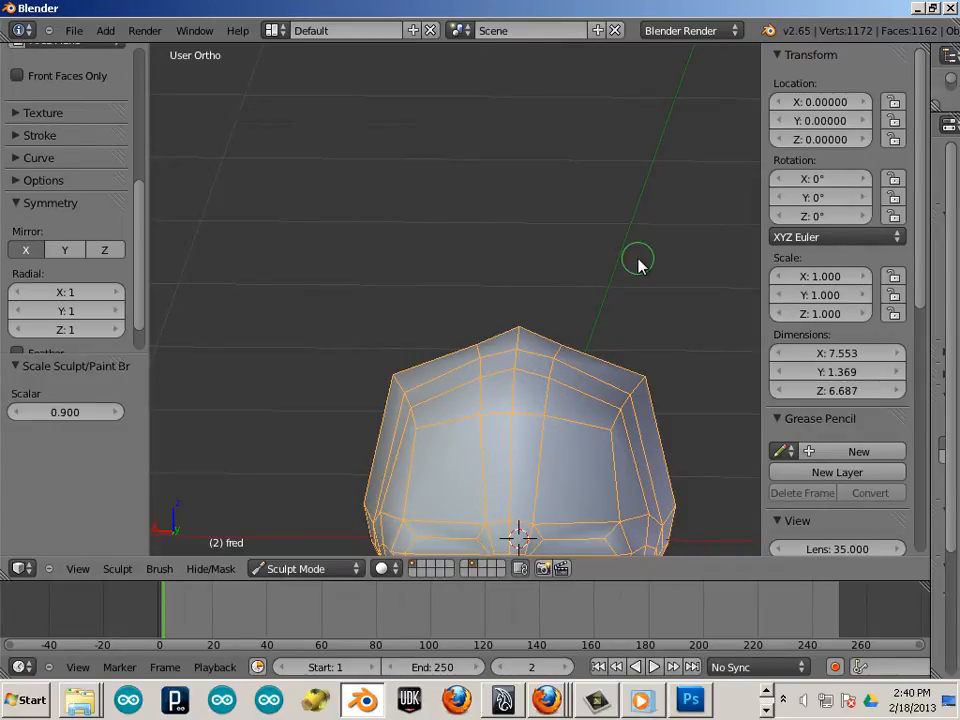
mouse_move(520, 336)
mouse_down()
mouse_move(619, 381)
mouse_move(647, 377)
mouse_move(645, 388)
mouse_up()
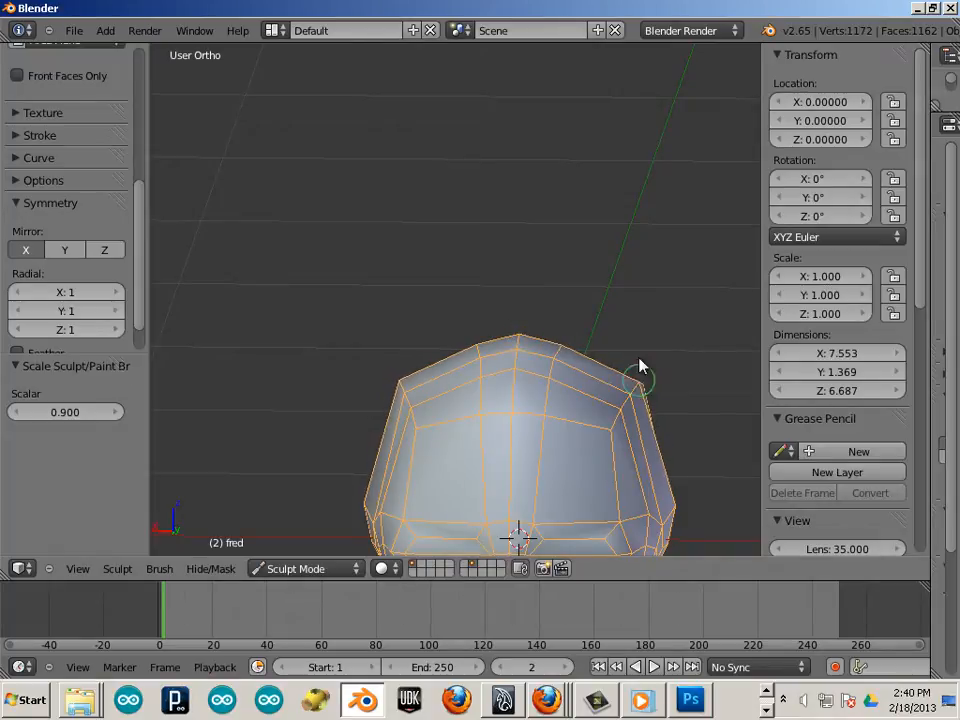
Step: Spread the central vertical edge loops on the chest and abdomen outward down to the pelvis with symmetrical Grab strokes
scroll(641, 343, down, 8)
scroll(623, 305, up, 8)
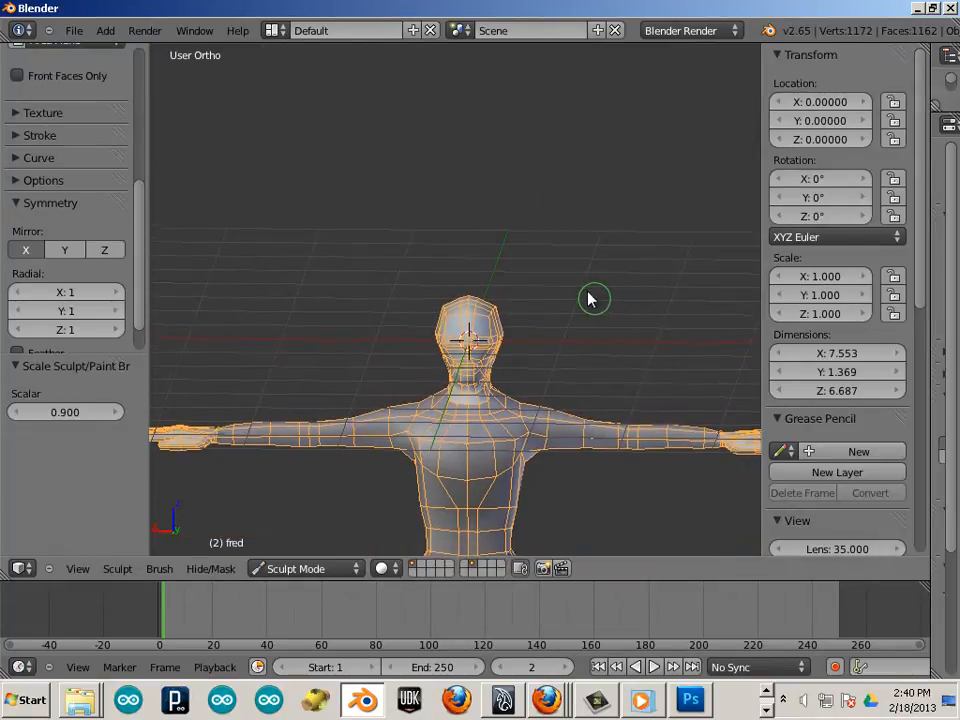
scroll(631, 250, up, 4)
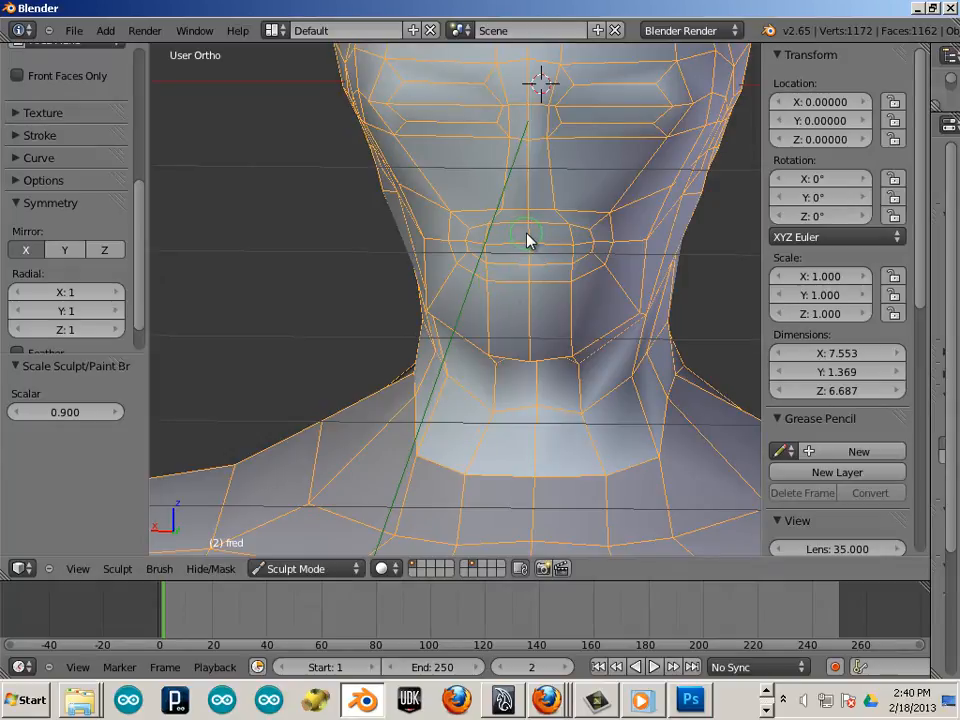
scroll(529, 240, down, 6)
middle_drag(545, 320, 213, 163)
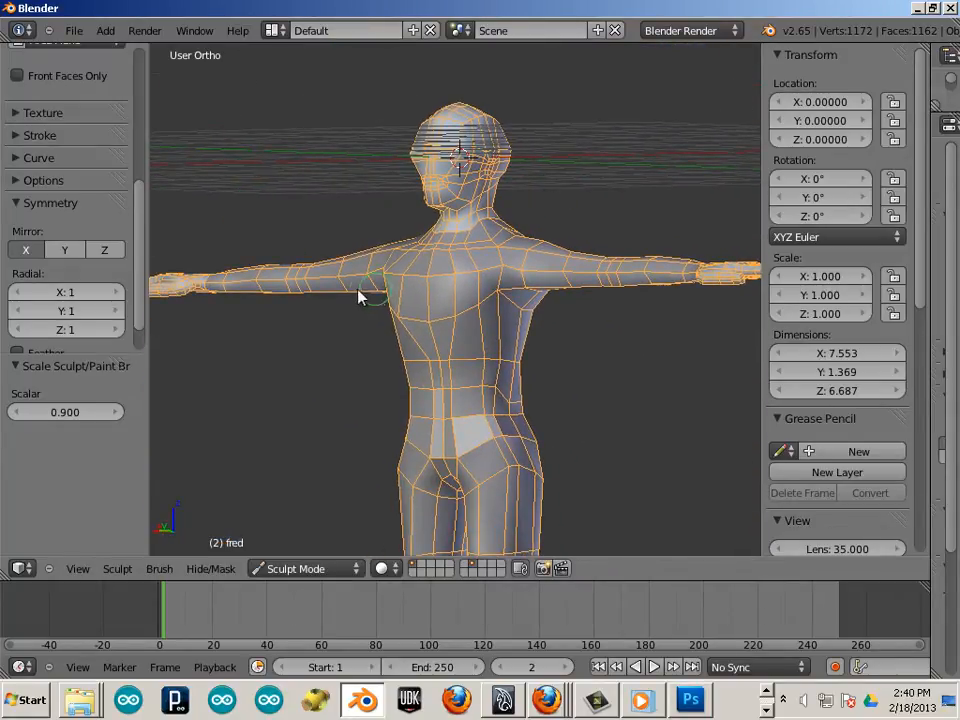
middle_drag(360, 295, 561, 287)
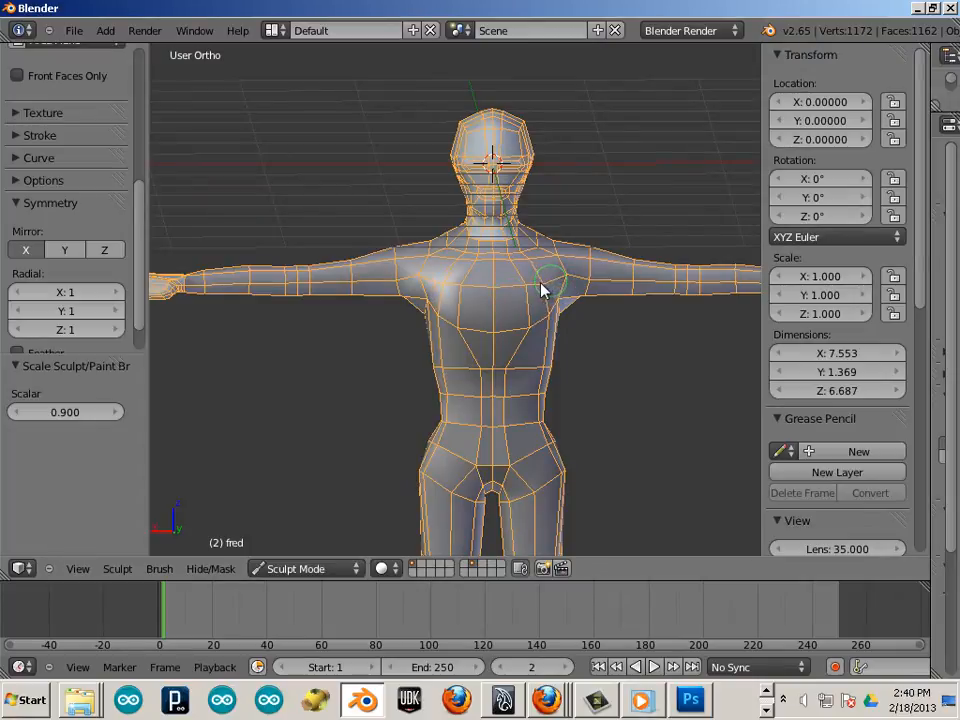
mouse_move(541, 284)
mouse_down()
mouse_move(522, 283)
mouse_move(515, 330)
mouse_up()
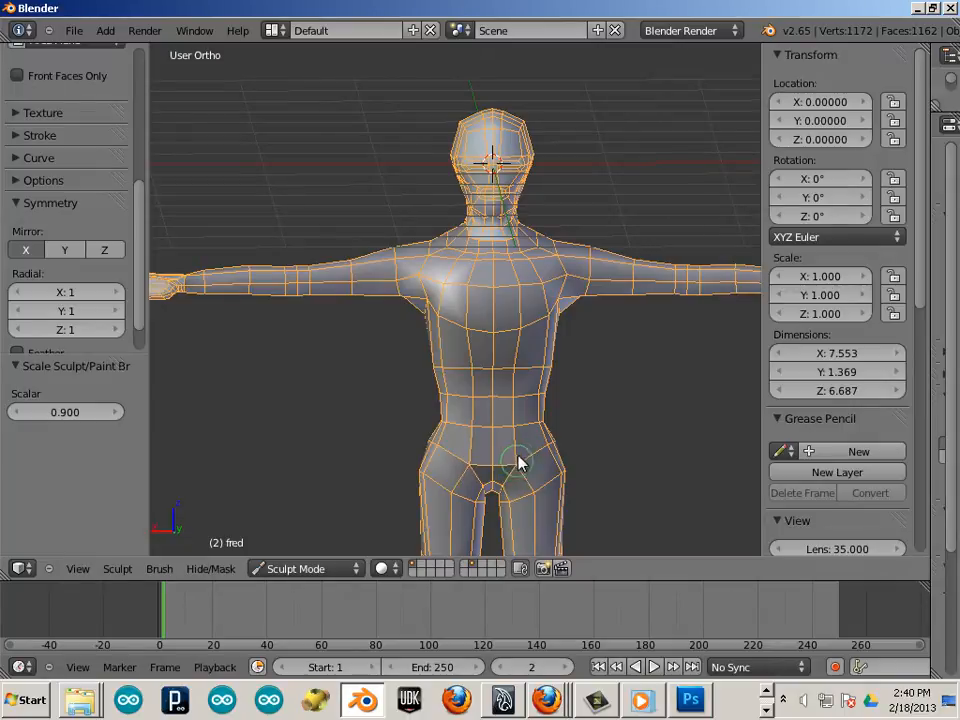
Step: Examine the reshaped chest, hips and legs from the front, up close and at full-body distance
scroll(524, 450, up, 2)
scroll(568, 340, up, 1)
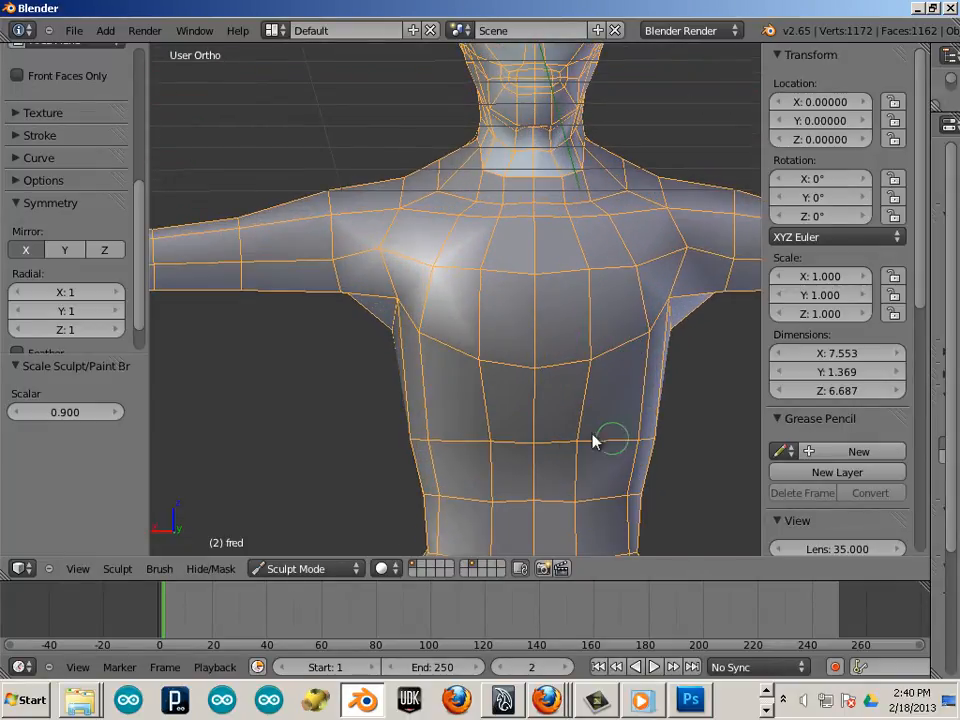
scroll(204, 336, down, 6)
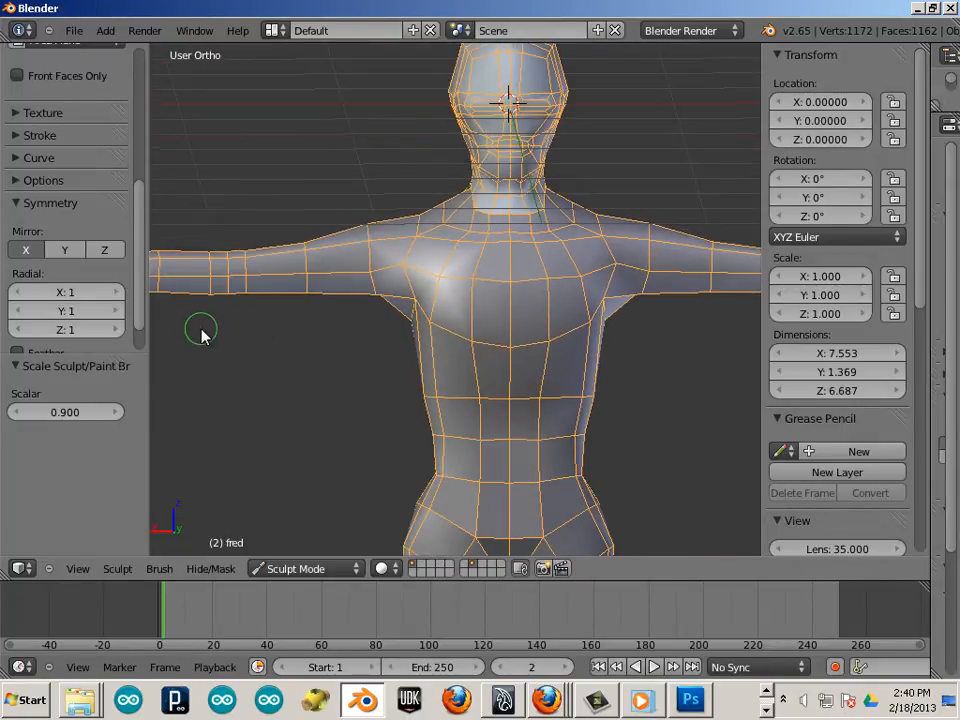
shift+middle_drag(214, 323, 236, 221)
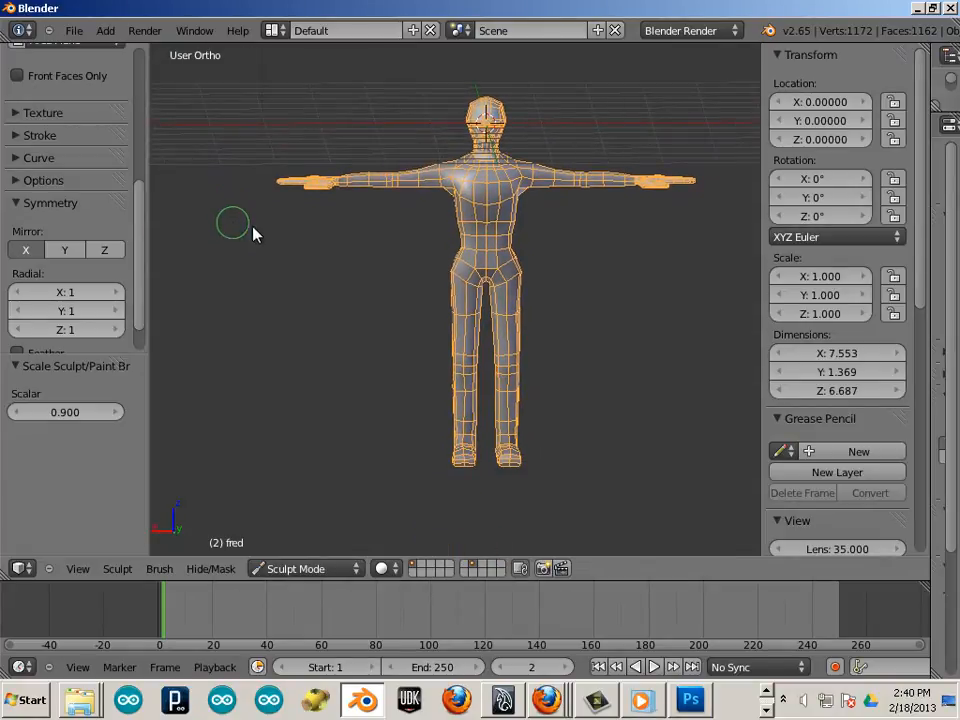
scroll(400, 272, up, 8)
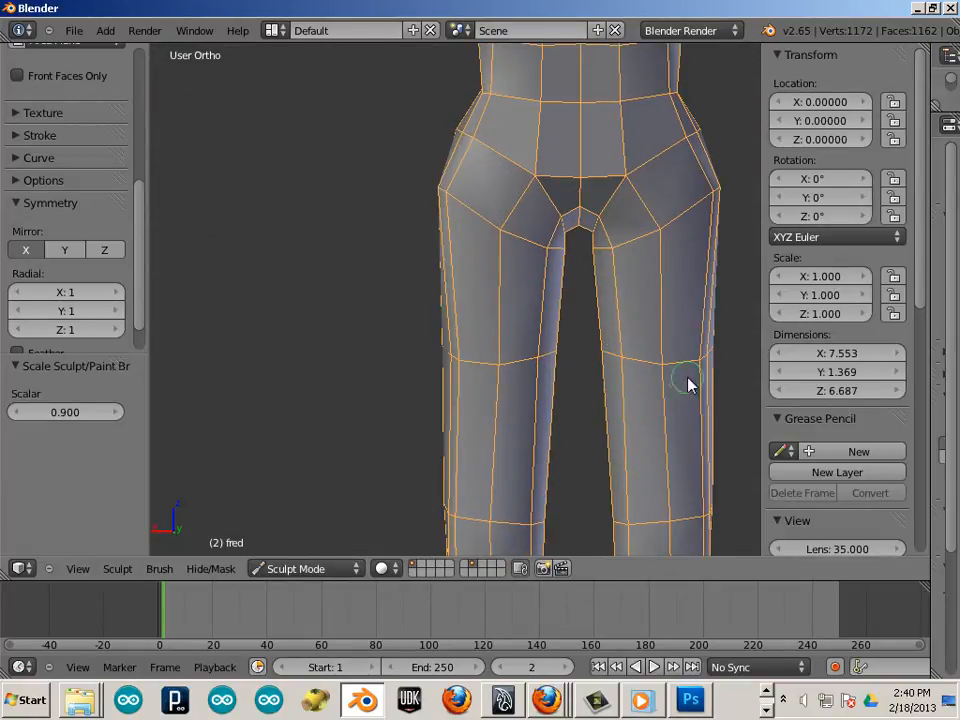
scroll(645, 376, down, 6)
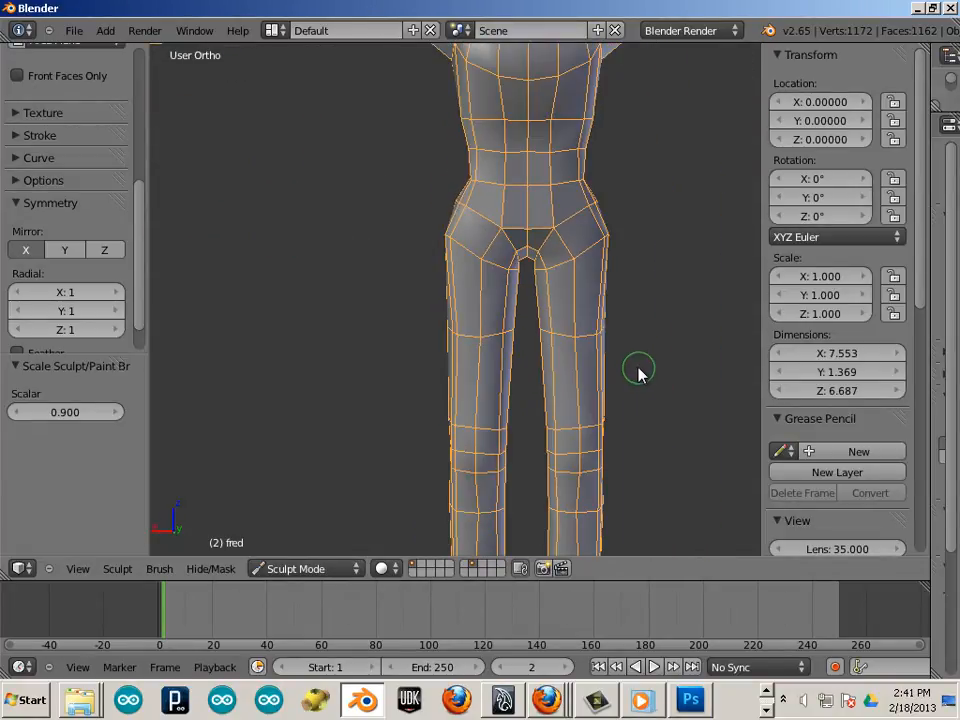
Step: Export only the selected character mesh as Wavefront OBJ to the Desktop, overwriting fred.obj
click(86, 34)
mouse_move(112, 337)
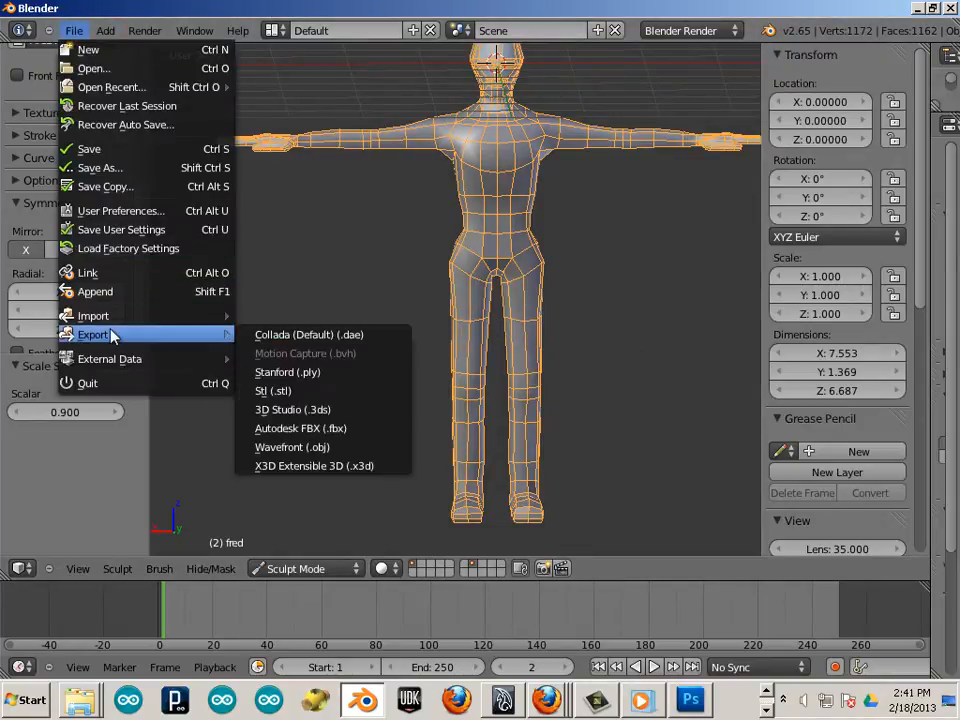
click(302, 449)
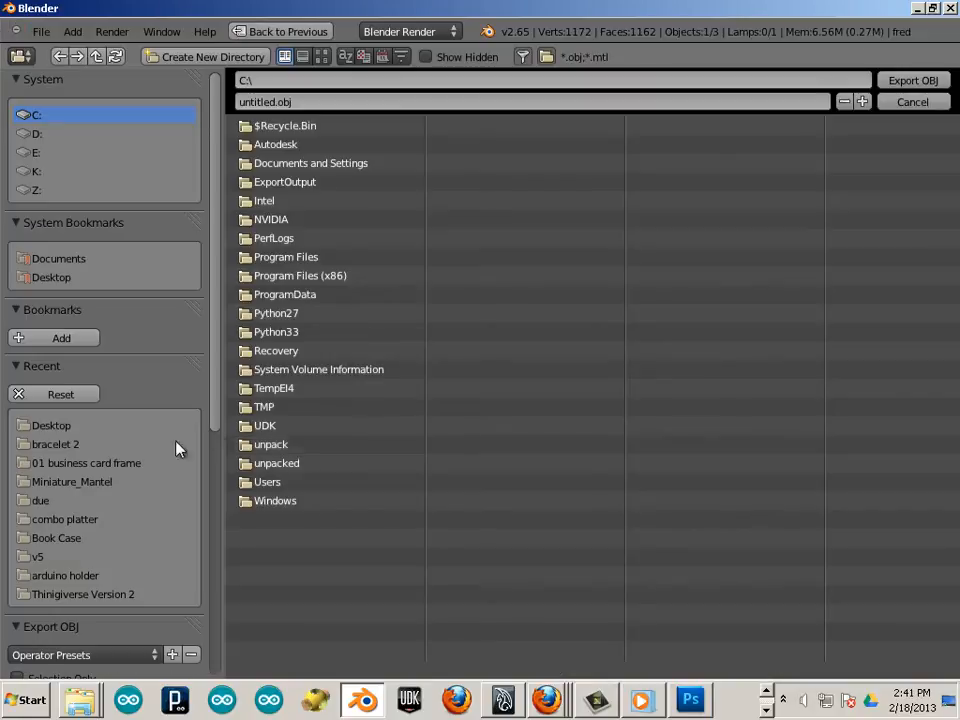
scroll(160, 552, down, 3)
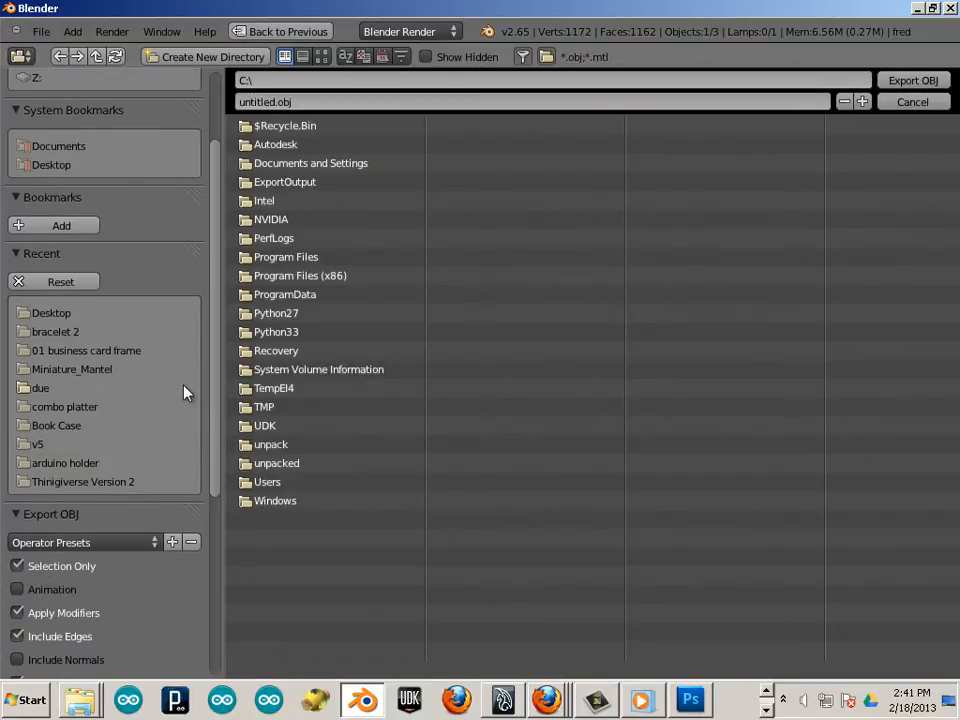
click(55, 166)
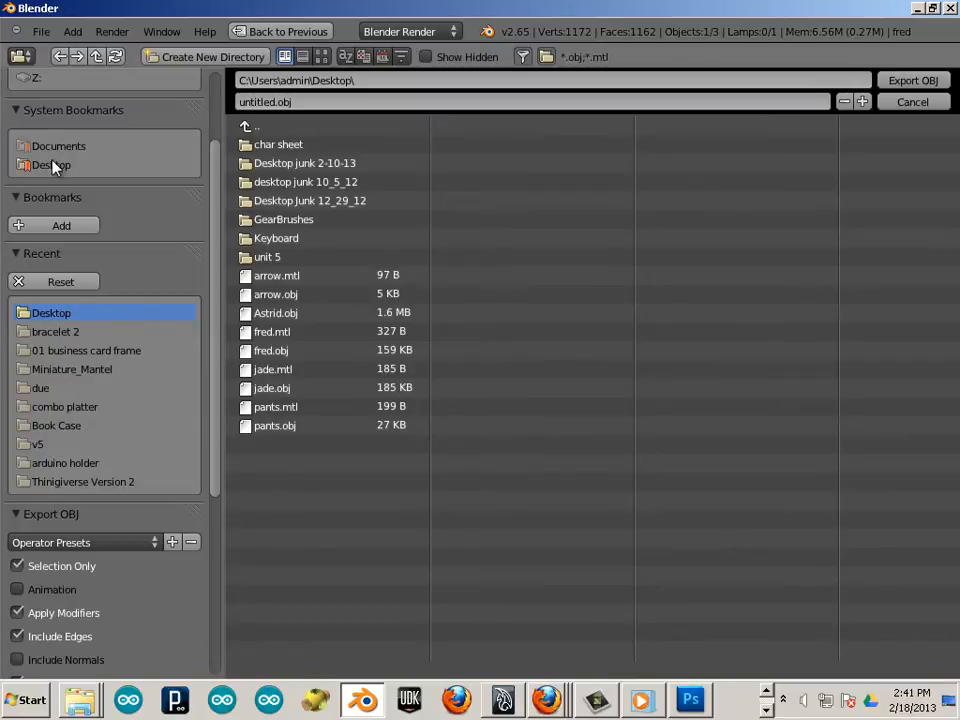
click(283, 352)
click(912, 80)
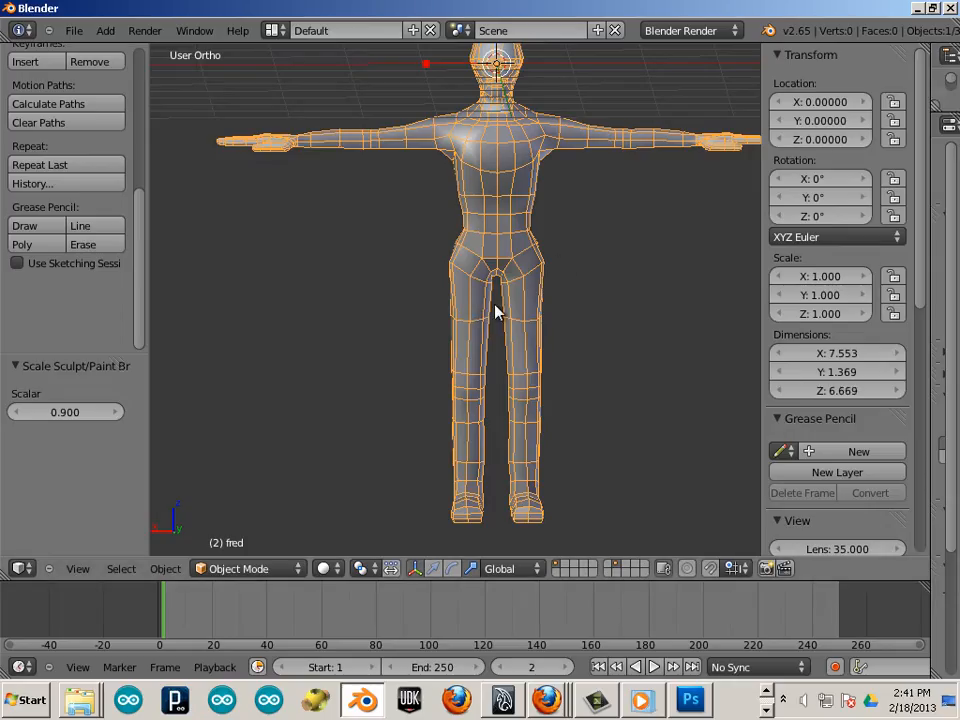
Step: Switch to Maya and move the original fred mesh aside along X to a Translate X of 4.803
click(503, 702)
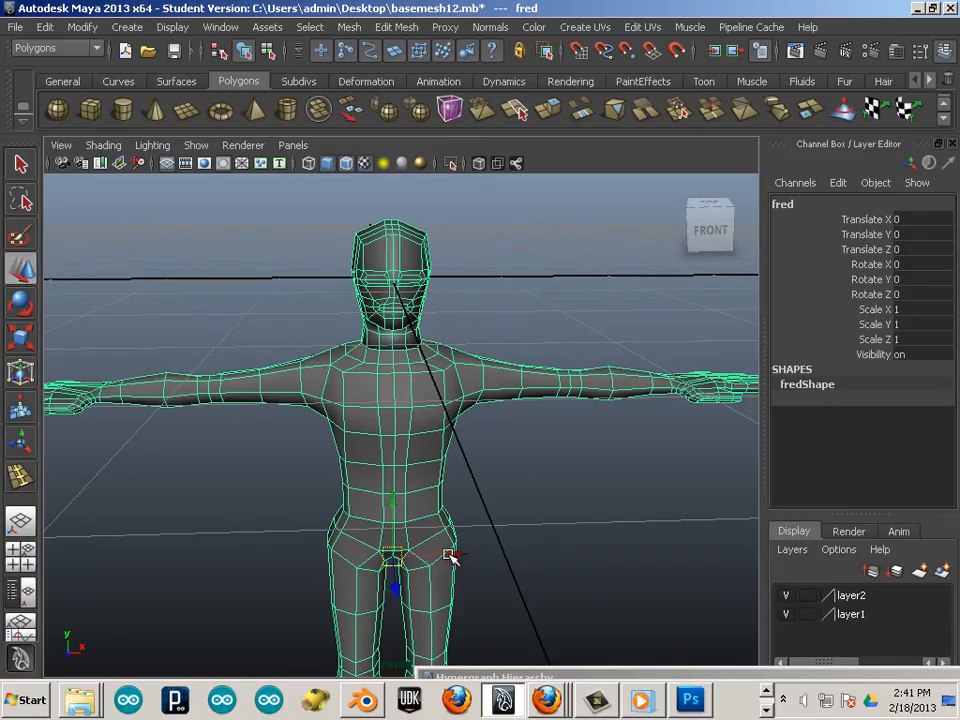
drag(450, 557, 364, 236)
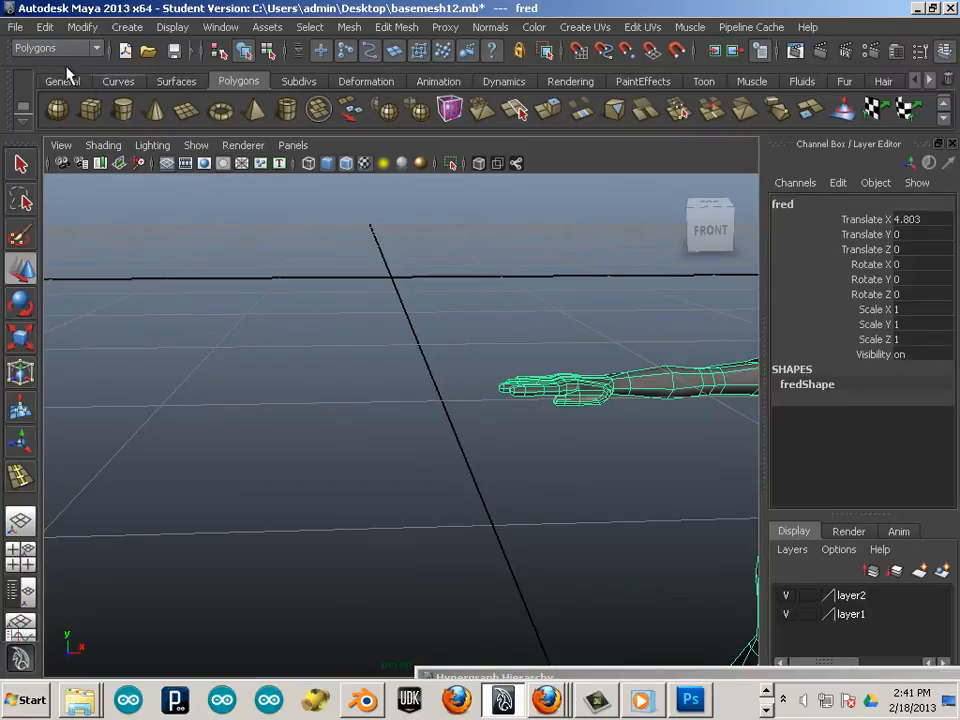
Step: Import fred.obj from the Desktop into the scene and select the imported mesh
click(17, 27)
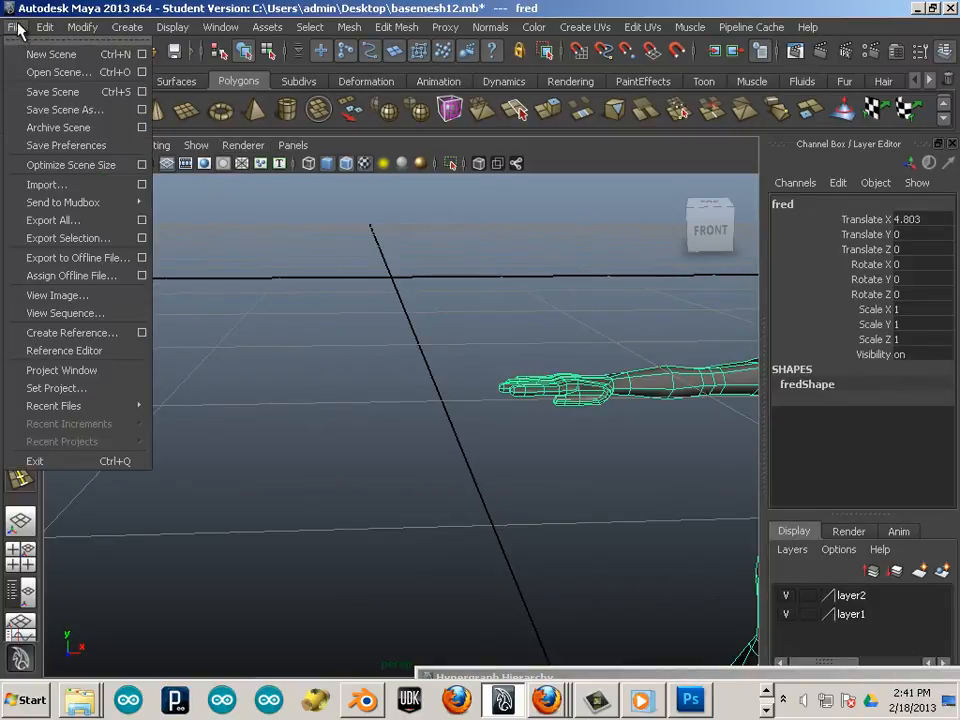
click(40, 186)
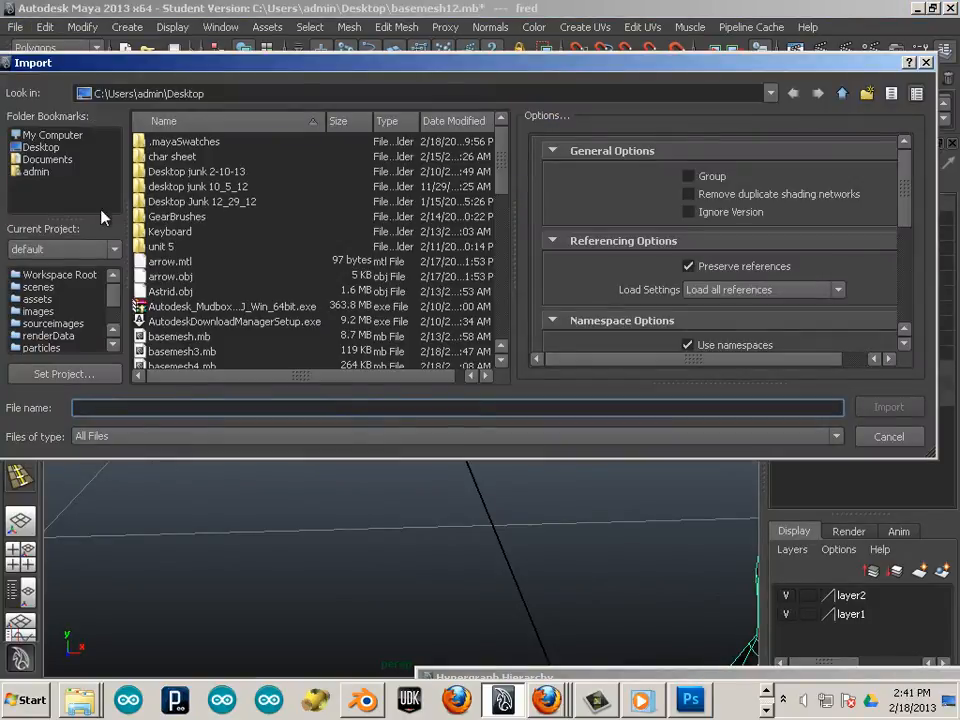
scroll(190, 280, down, 7)
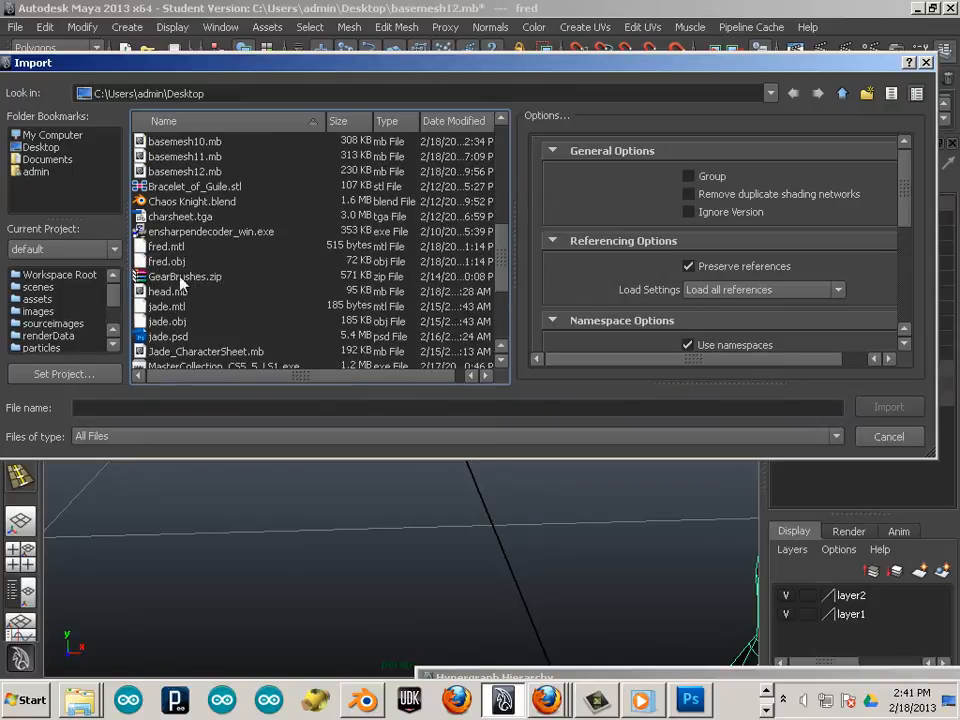
double_click(165, 262)
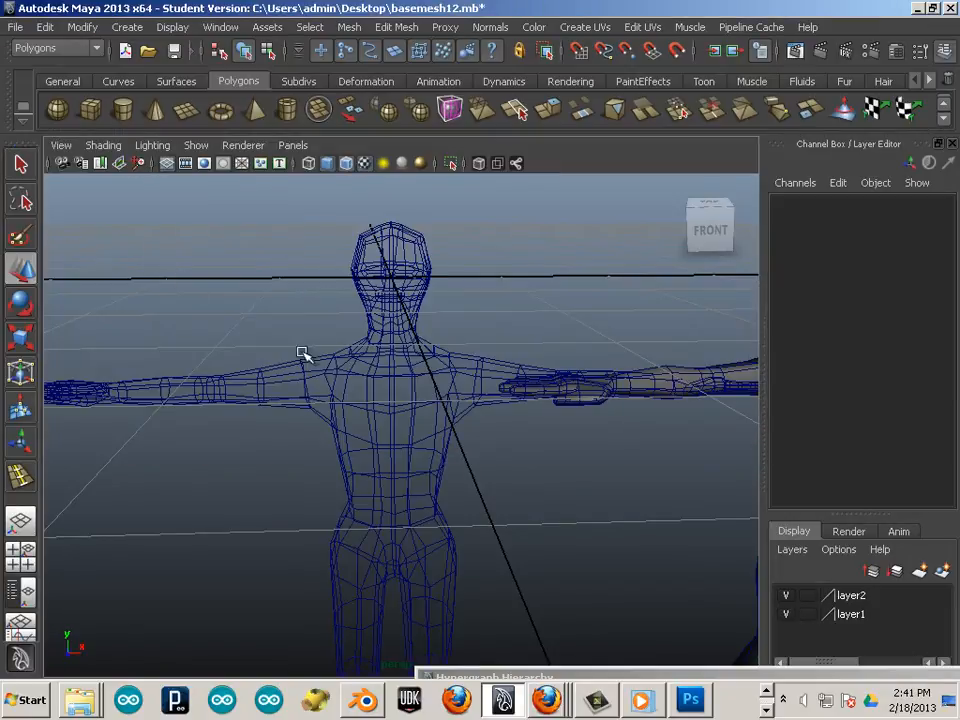
click(381, 388)
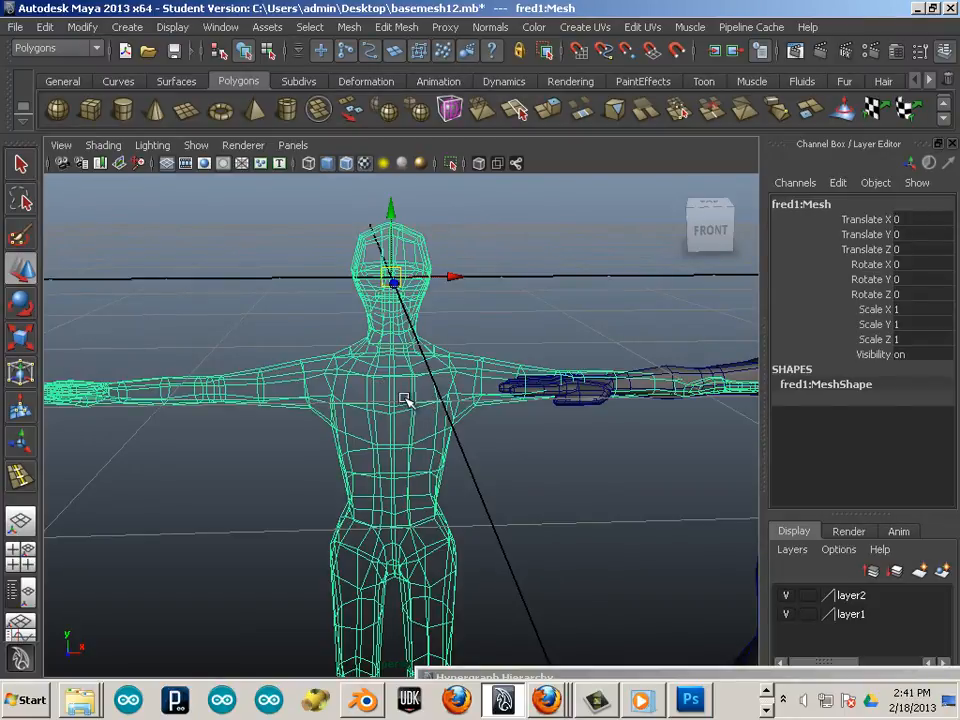
Step: Reverse the normals of the imported mesh, return to object selection and display it shaded
alt+drag(268, 411, 184, 414)
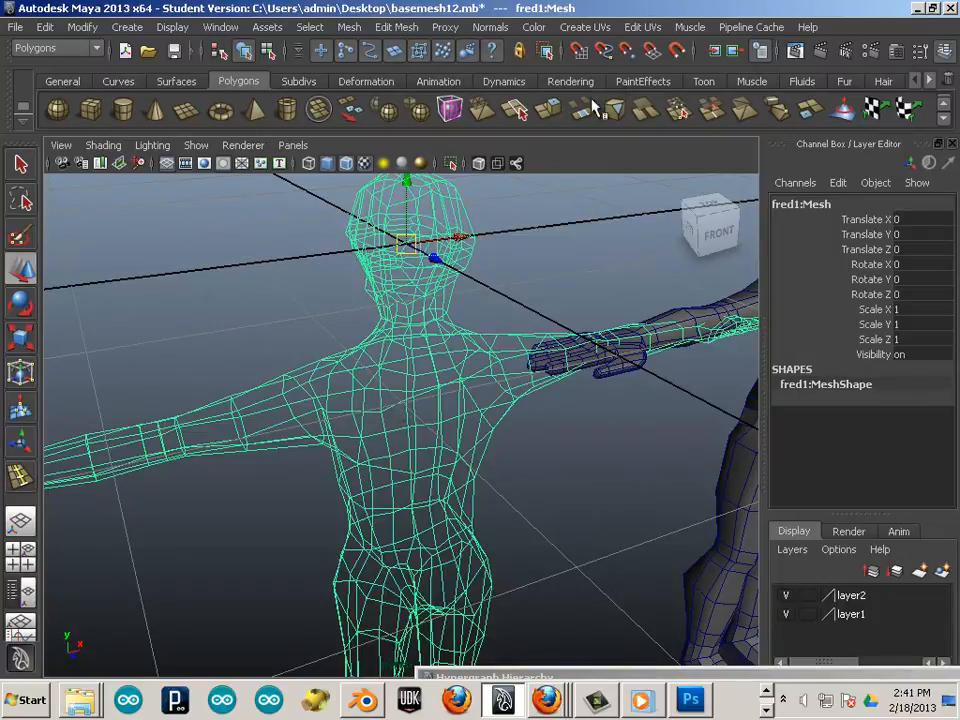
click(486, 27)
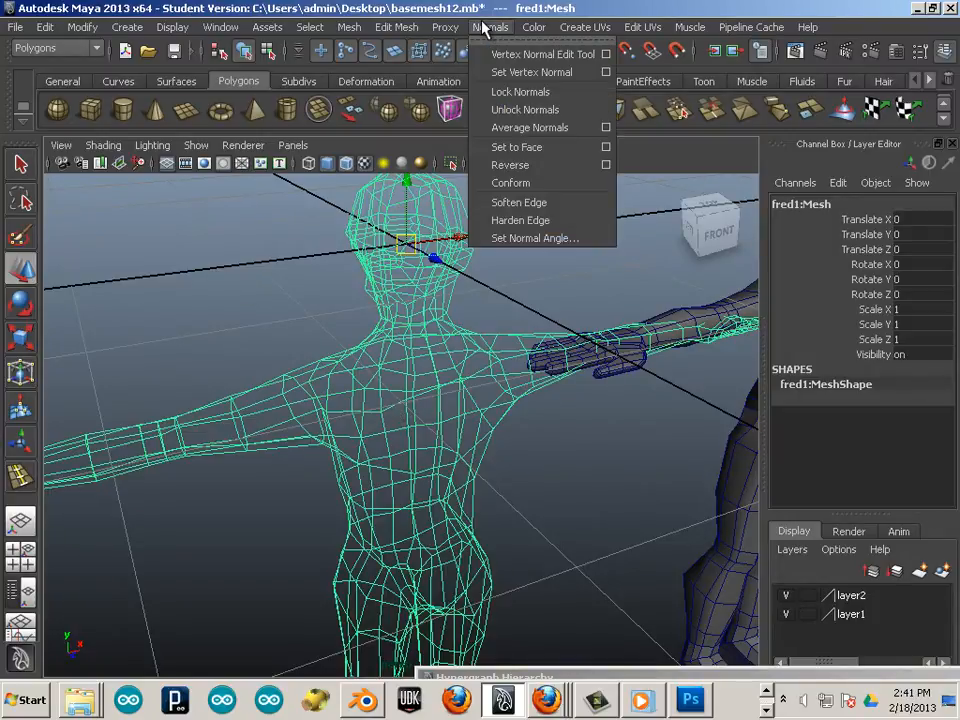
click(508, 166)
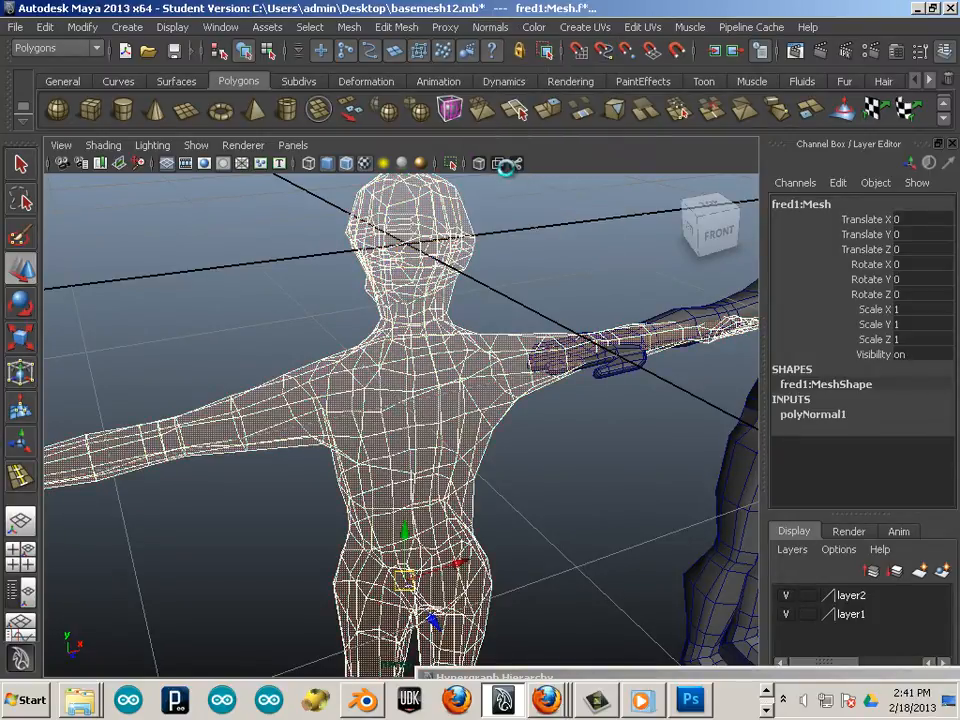
click(483, 262)
click(403, 325)
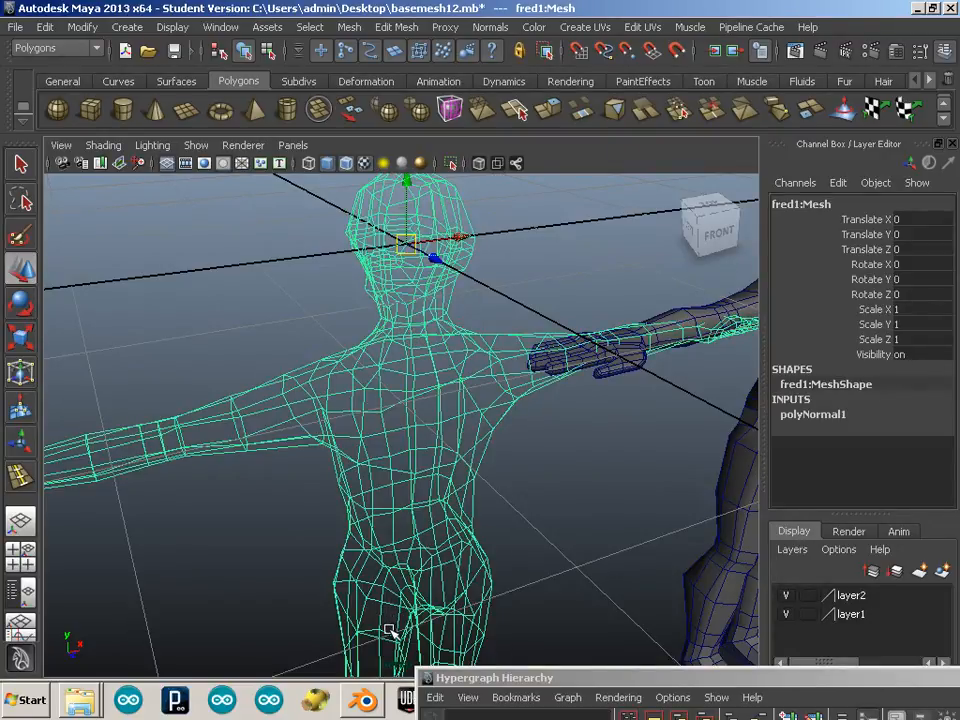
key(5)
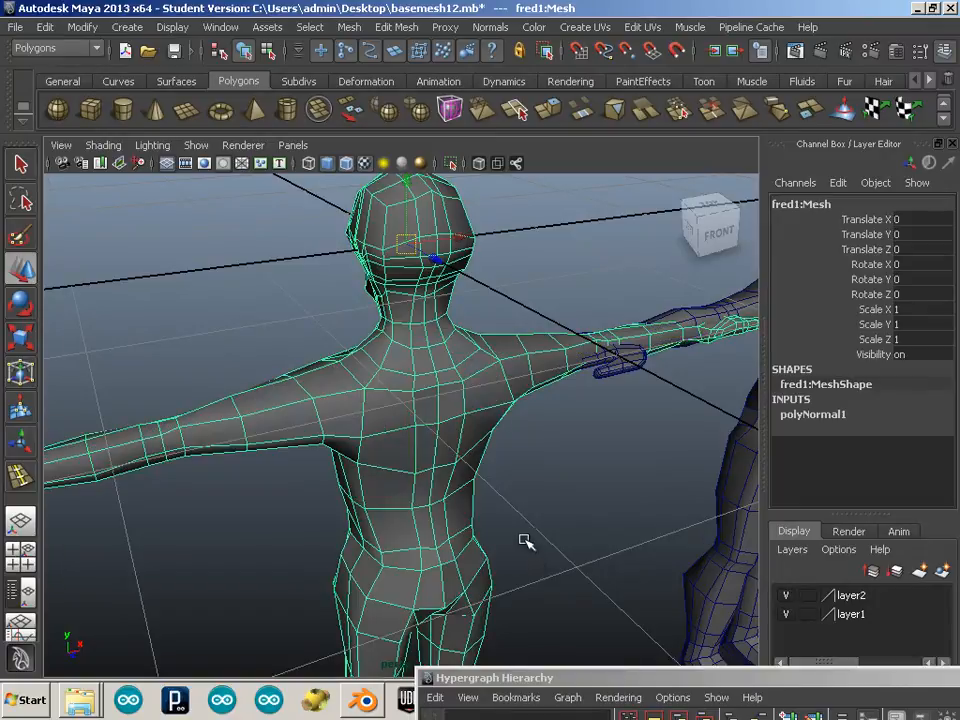
Step: Examine from several angles which way the imported mesh faces compared with the original fred mesh
click(521, 540)
mouse_move(463, 489)
alt+mouse_down()
mouse_move(385, 442)
mouse_move(428, 423)
alt+mouse_up()
click(424, 421)
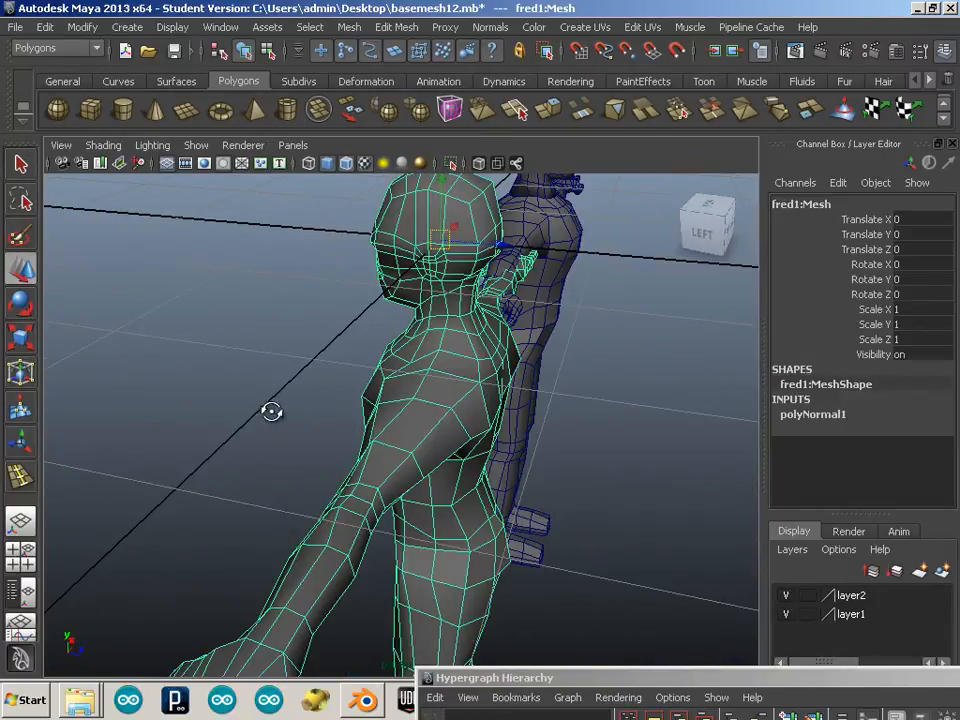
alt+drag(272, 411, 231, 399)
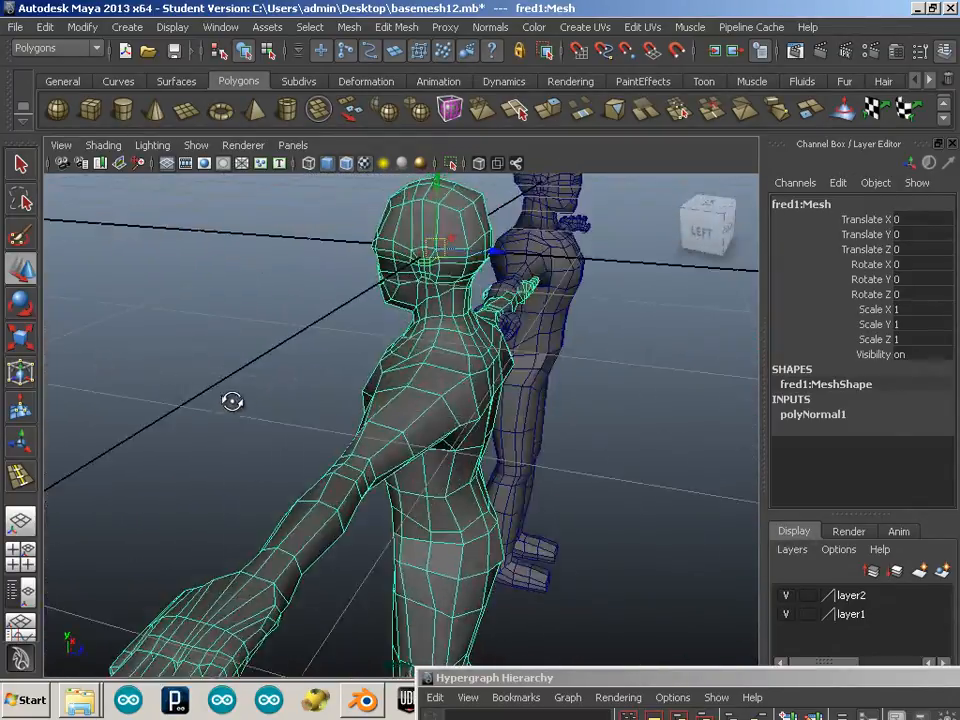
click(562, 260)
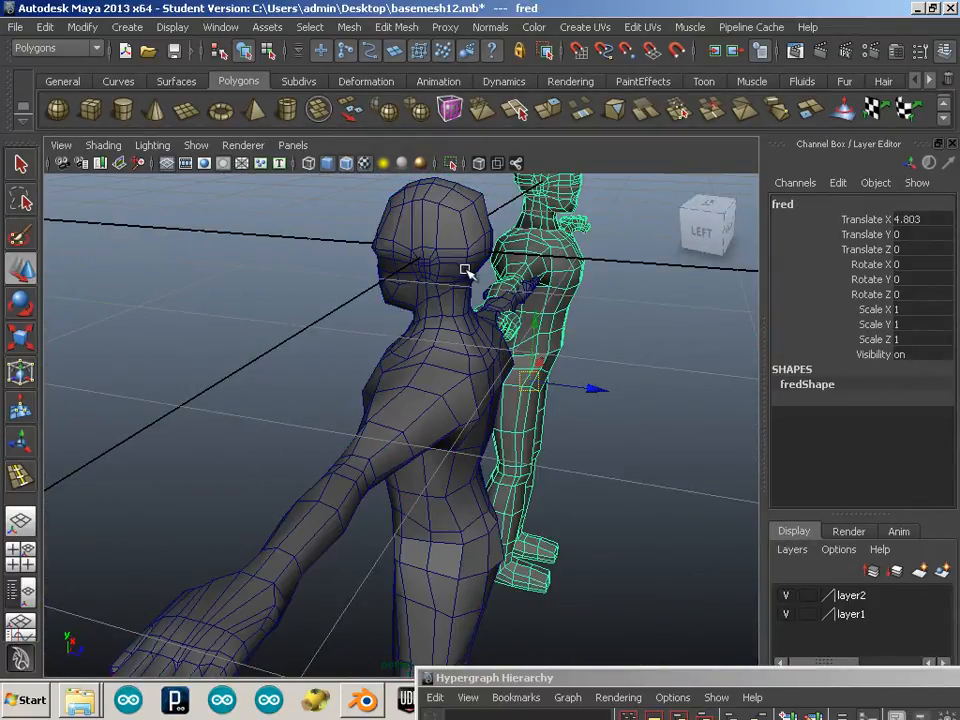
click(452, 306)
click(537, 316)
alt+drag(501, 321, 484, 339)
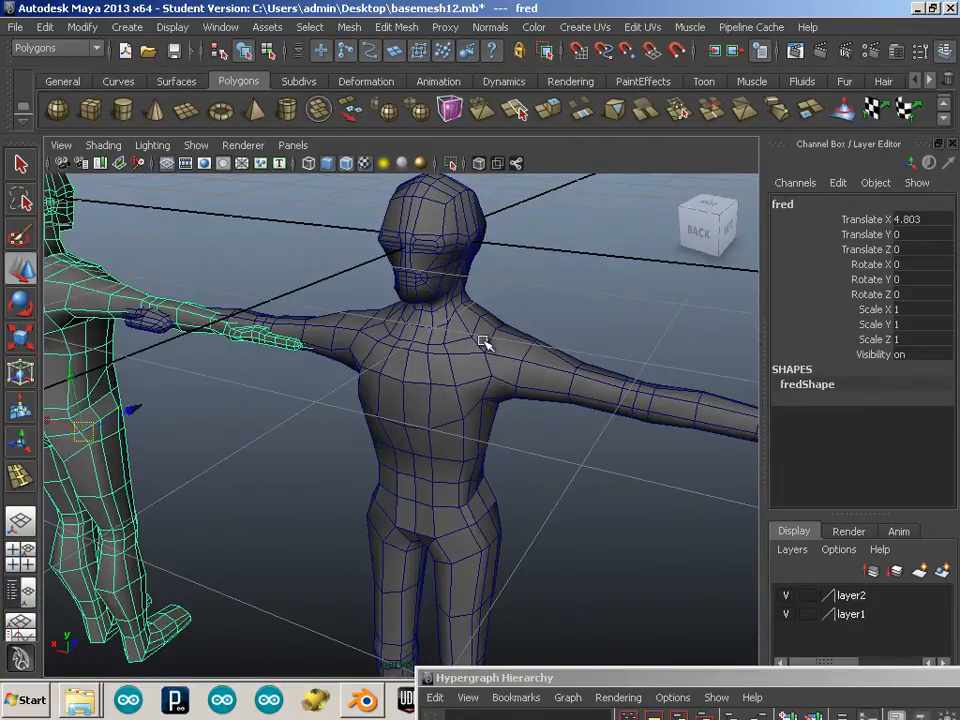
Step: Freeze the imported mesh's transformations, flip it front to back with a Scale Z of -1, and freeze them again
click(455, 343)
alt+drag(448, 358, 476, 358)
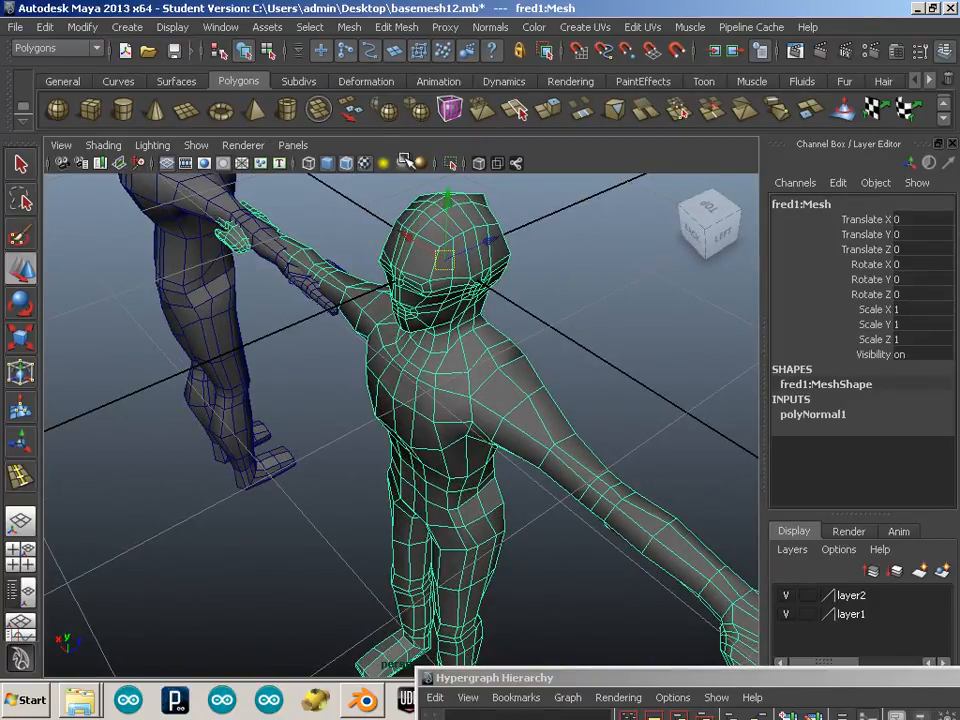
click(82, 27)
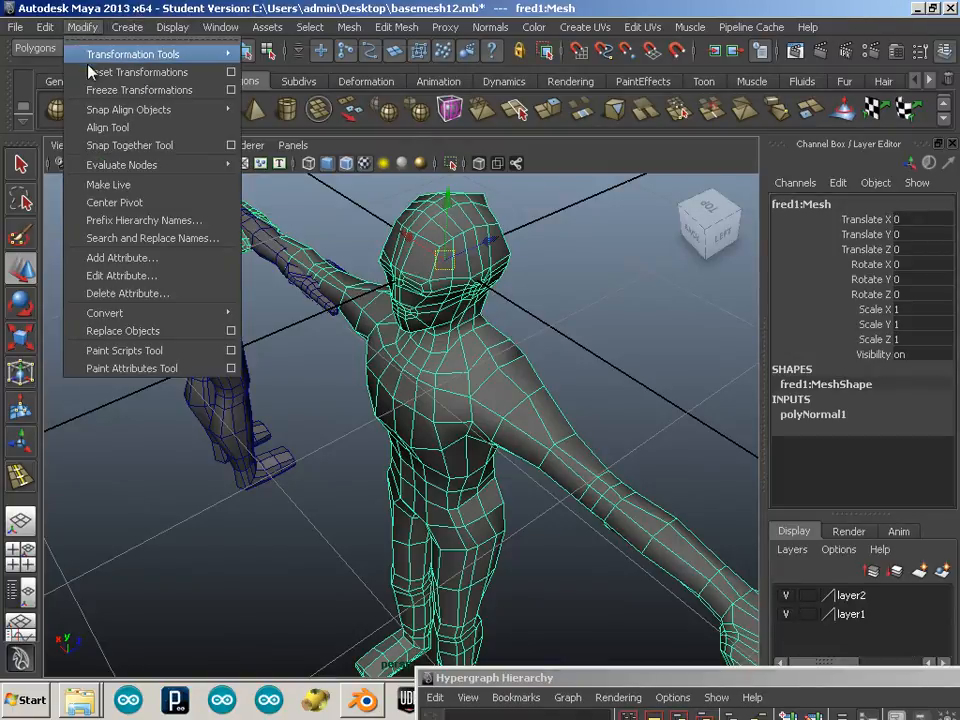
click(96, 91)
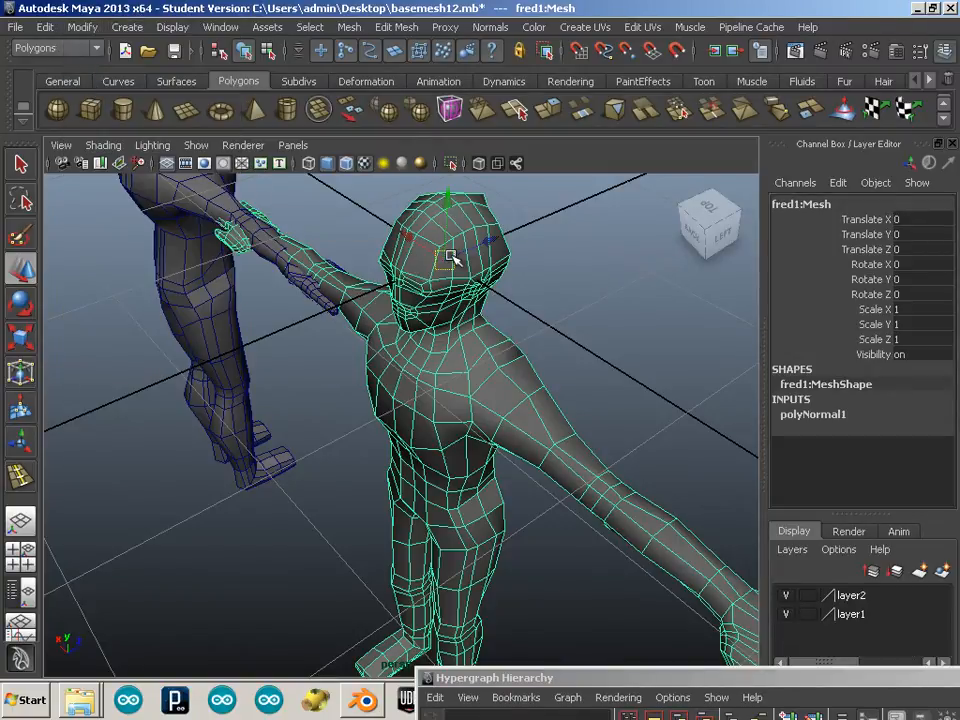
double_click(911, 339)
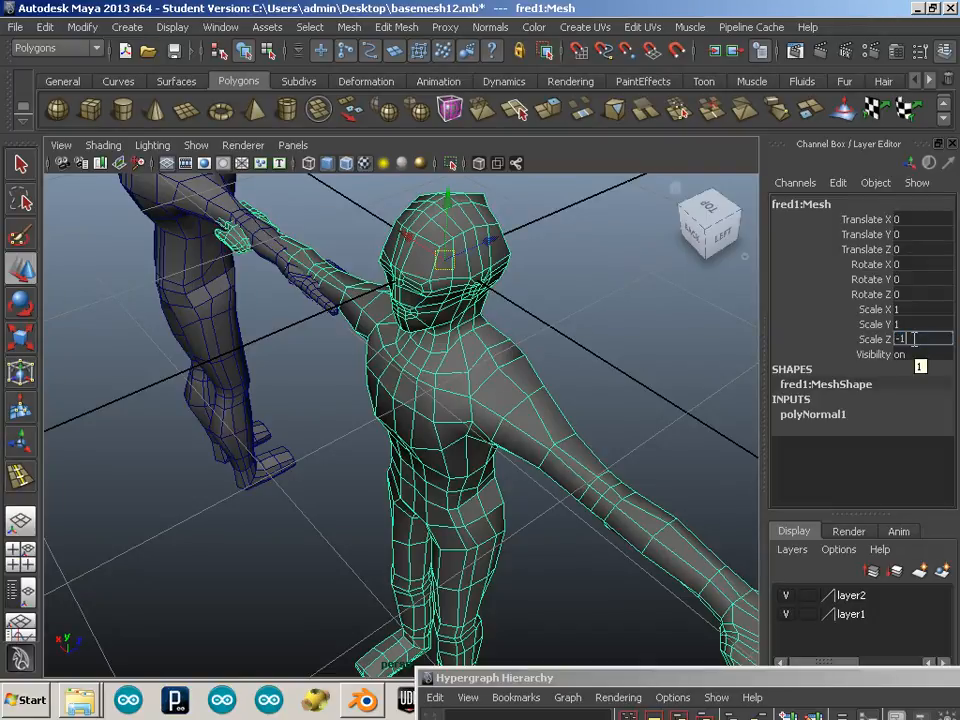
text(-1)
key(Return)
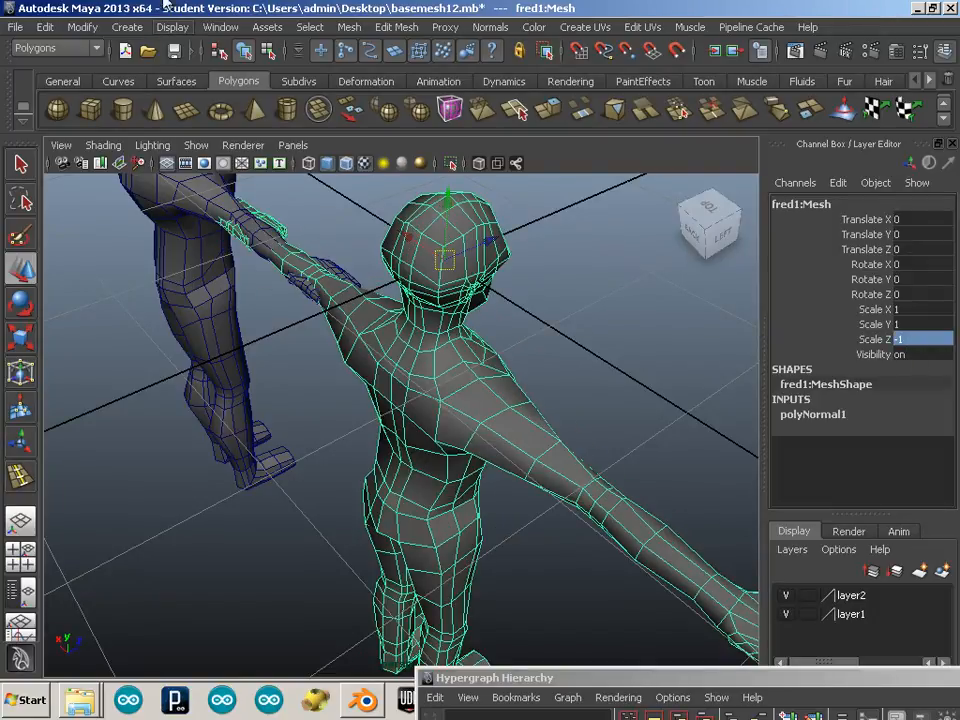
click(84, 27)
click(90, 91)
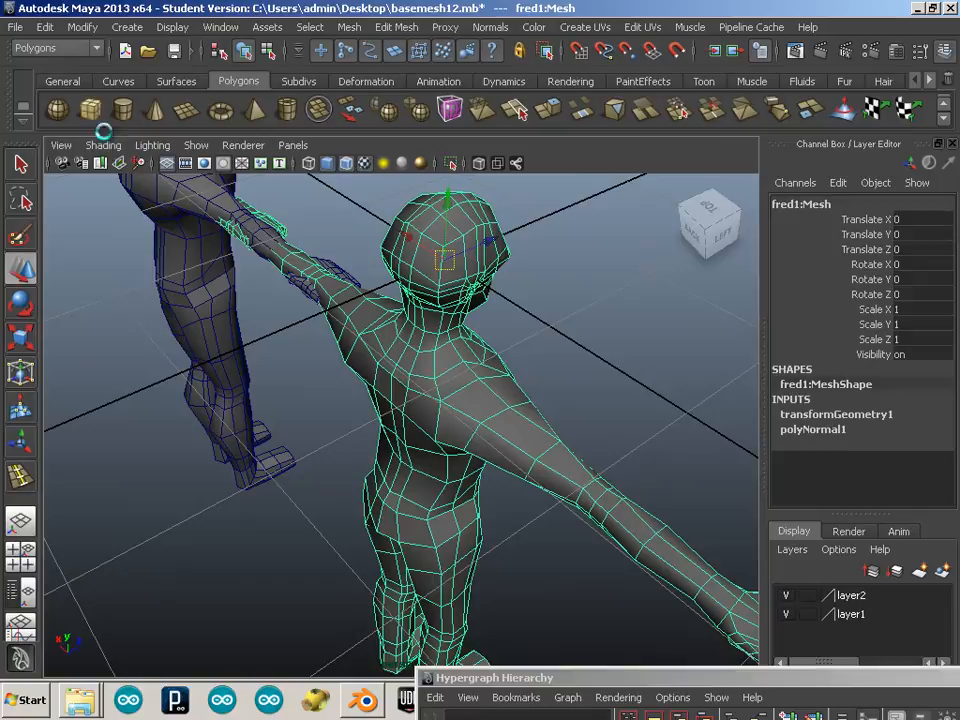
Step: Compare the original fred mesh with the flipped import from the front, and delete the original
click(174, 317)
alt+drag(174, 317, 378, 384)
alt+middle_drag(499, 433, 300, 420)
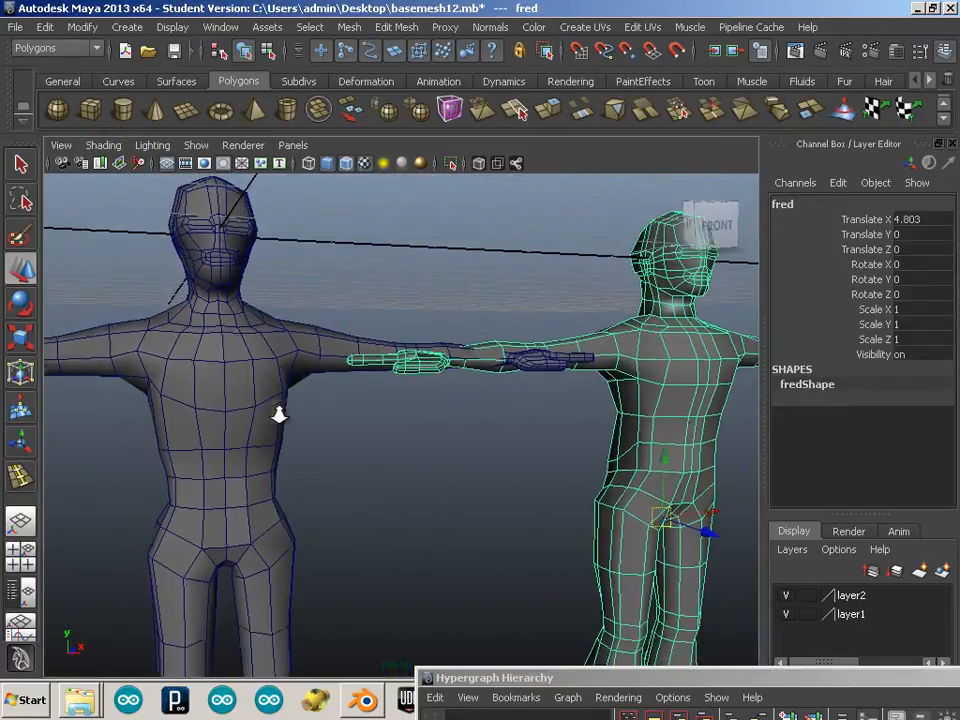
alt+right_drag(279, 414, 257, 411)
alt+middle_drag(332, 437, 308, 449)
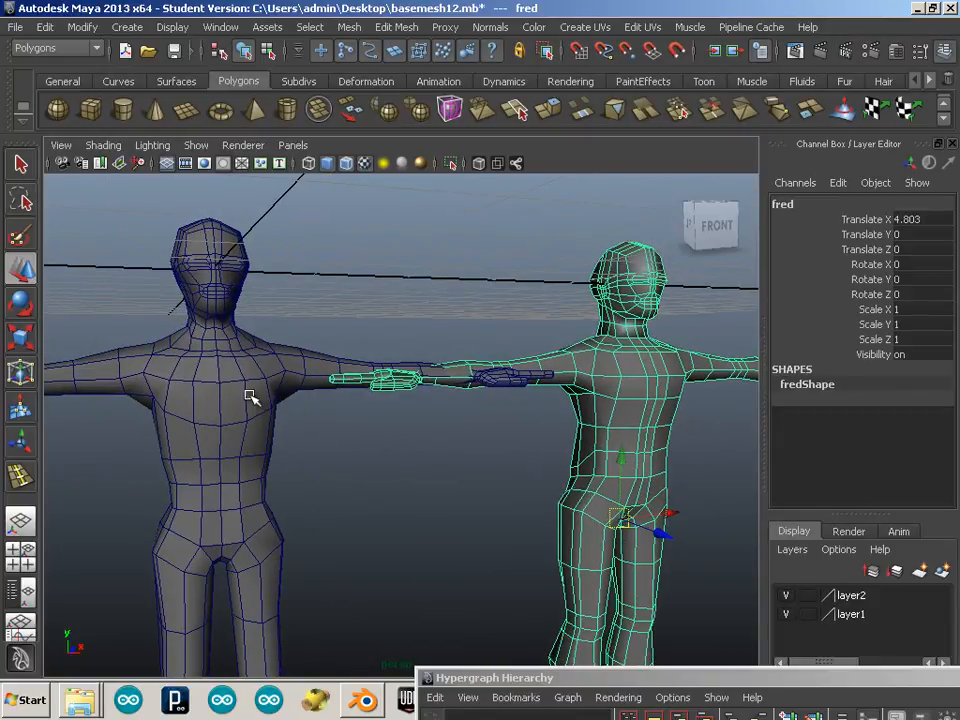
alt+drag(499, 495, 202, 307)
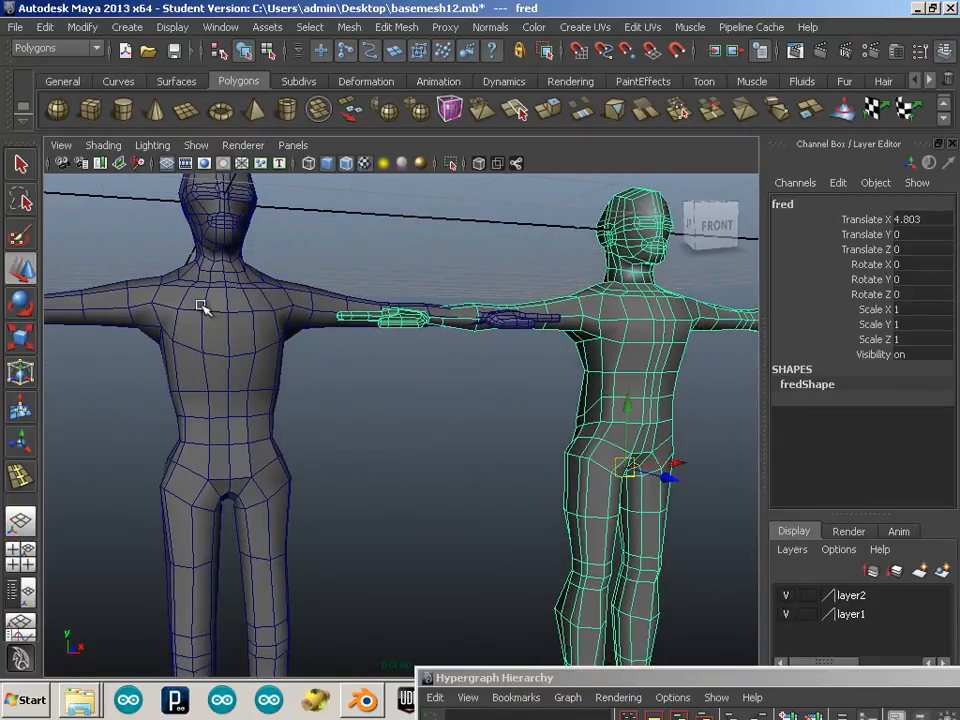
alt+drag(300, 440, 430, 323)
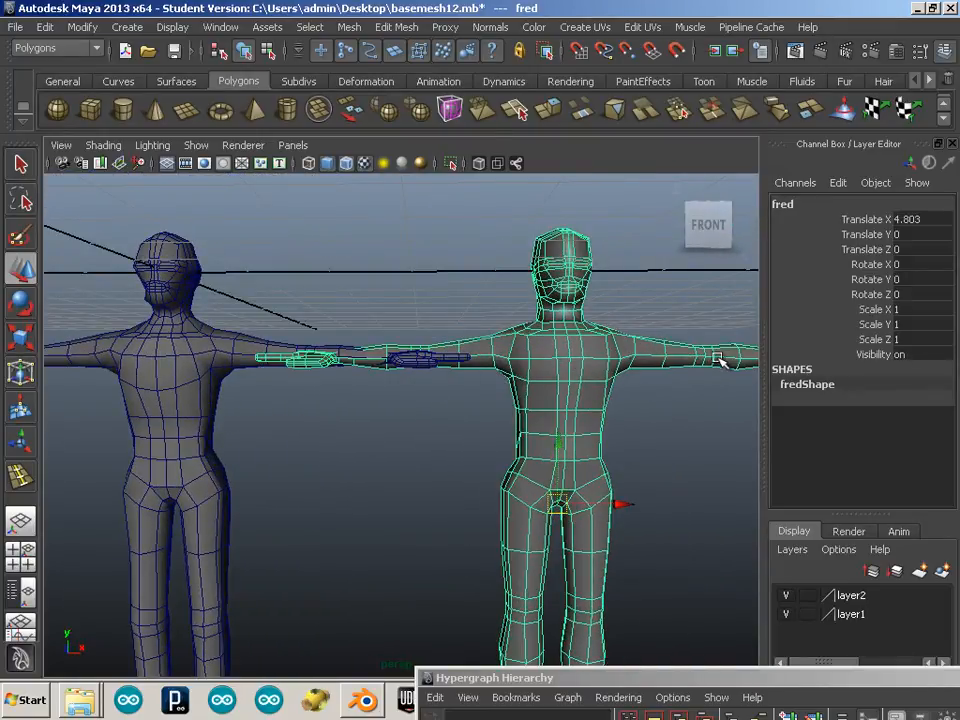
alt+drag(422, 388, 493, 410)
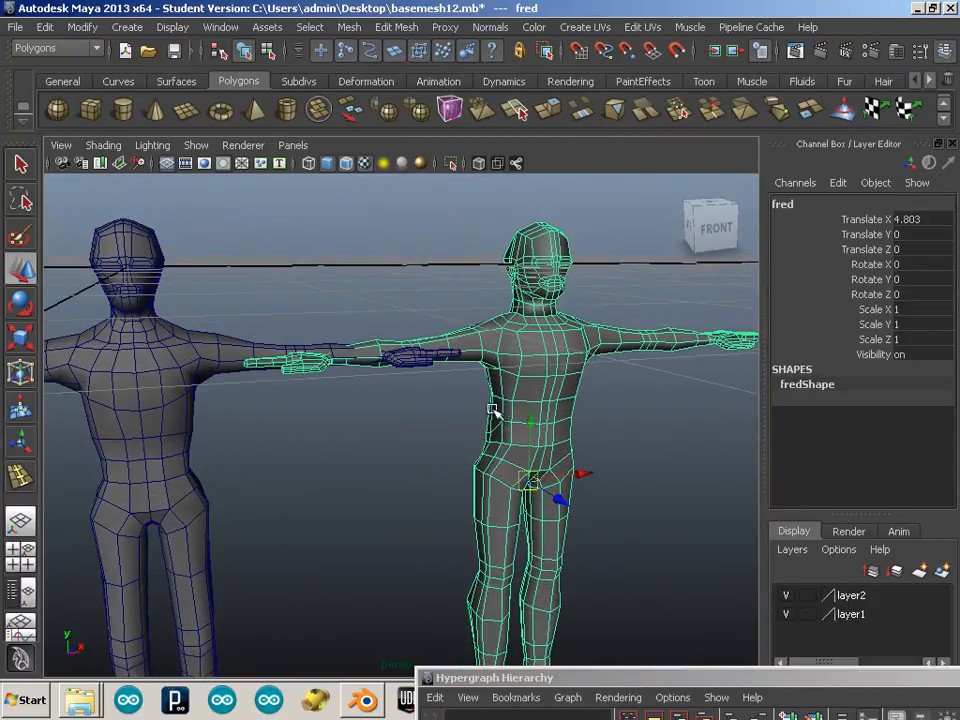
key(Delete)
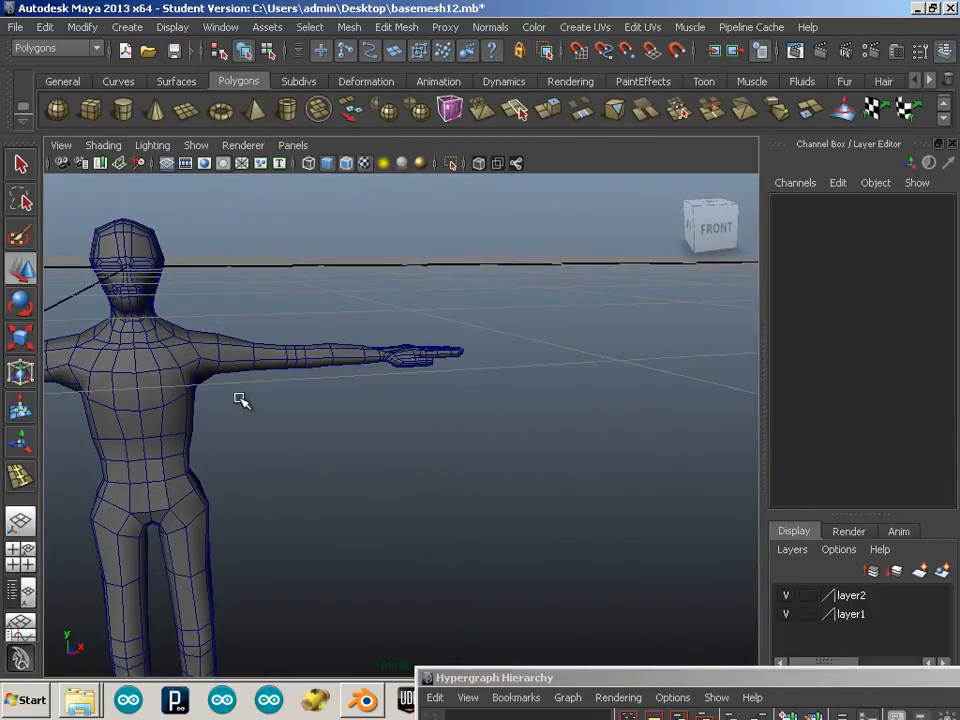
Step: Select the remaining imported mesh and check its alignment with the grid axes in the top view
click(150, 377)
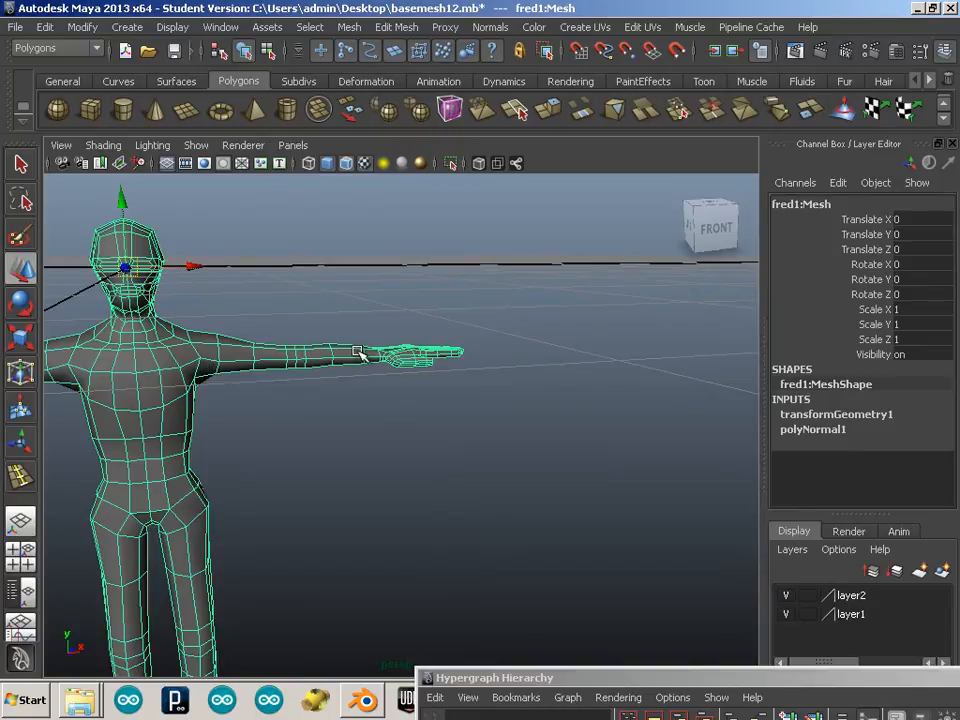
key(space)
key(space)
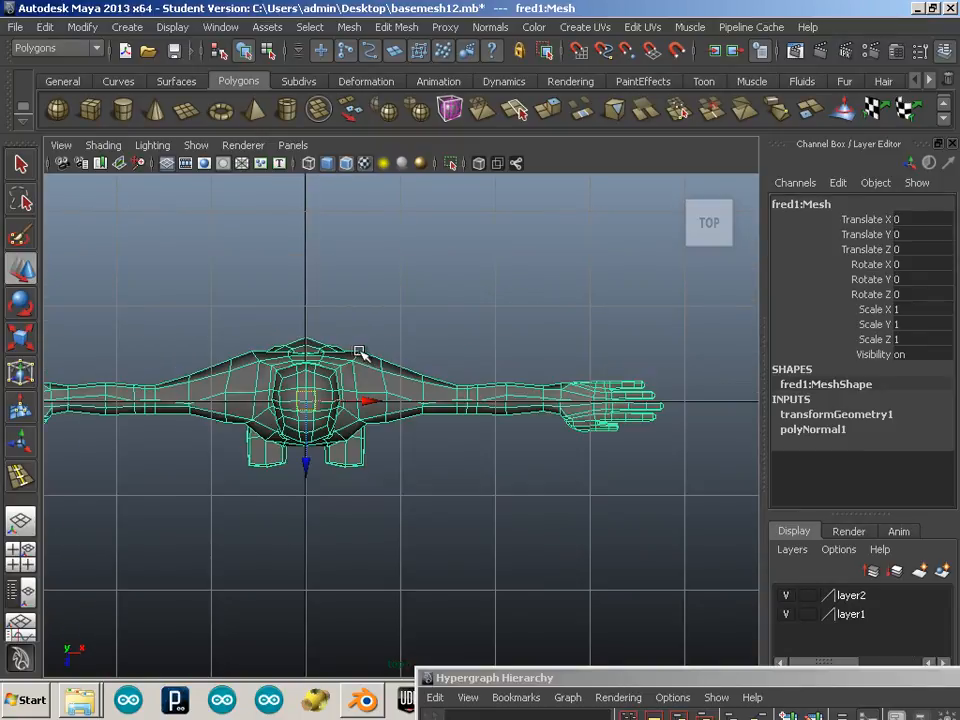
scroll(360, 352, down, 5)
scroll(375, 429, up, 3)
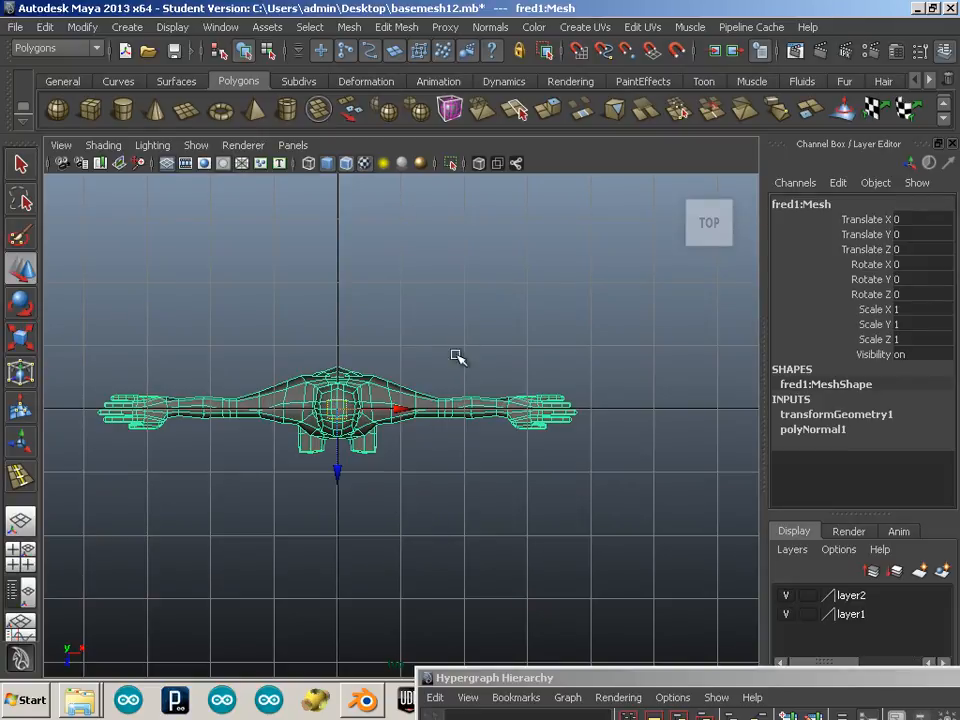
Step: Switch to the front view and select the imported mesh there, with its torso shown up close
key(space)
key(space)
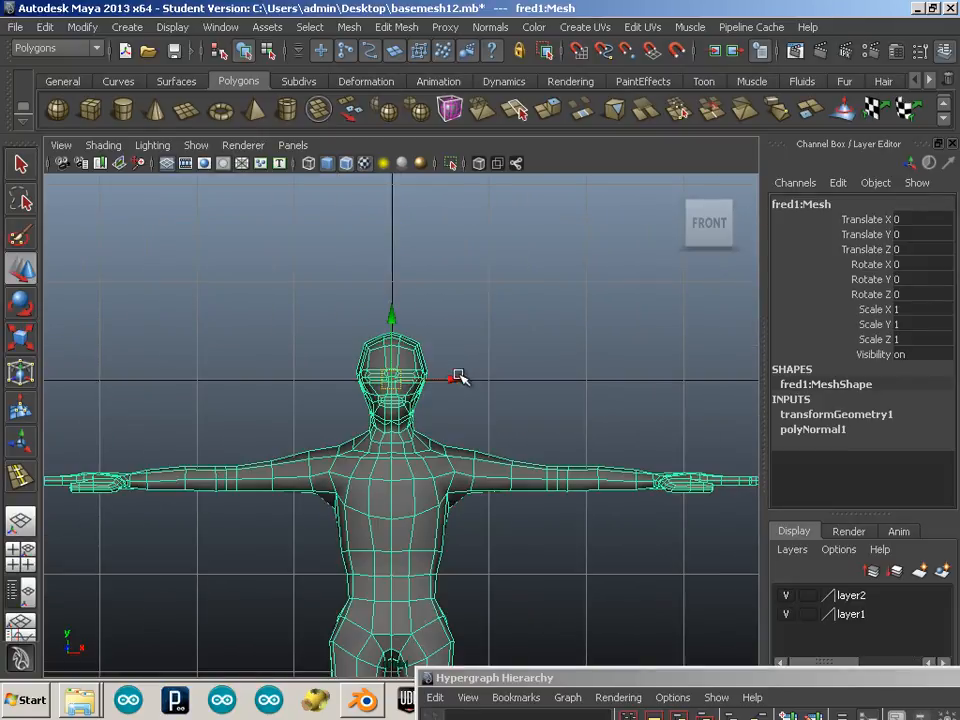
click(458, 377)
alt+middle_drag(560, 451, 529, 337)
click(470, 440)
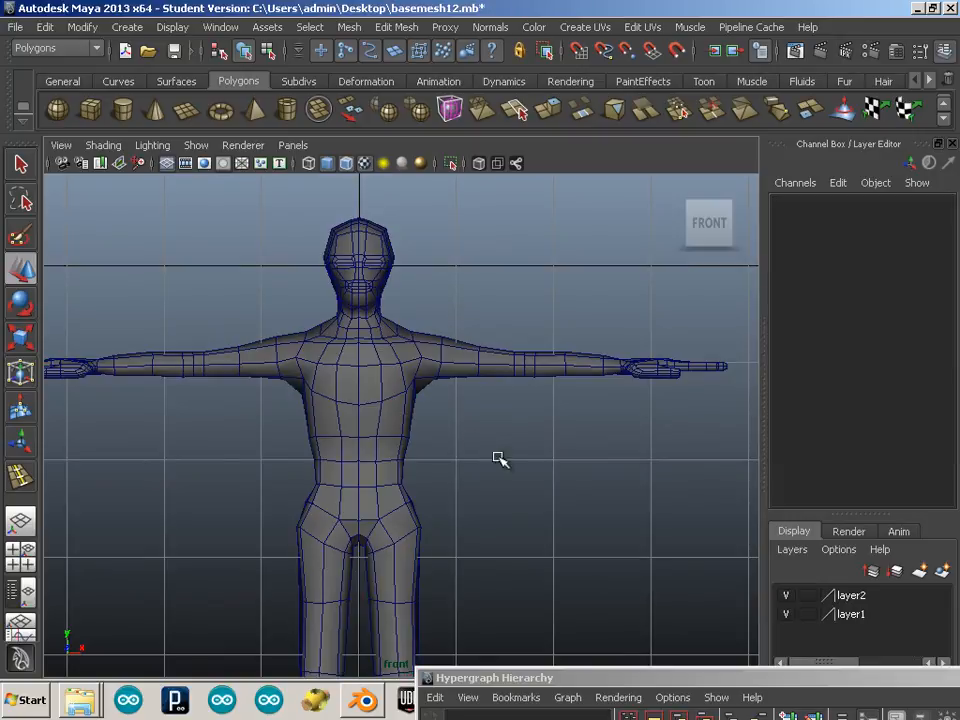
click(349, 437)
scroll(440, 458, up, 3)
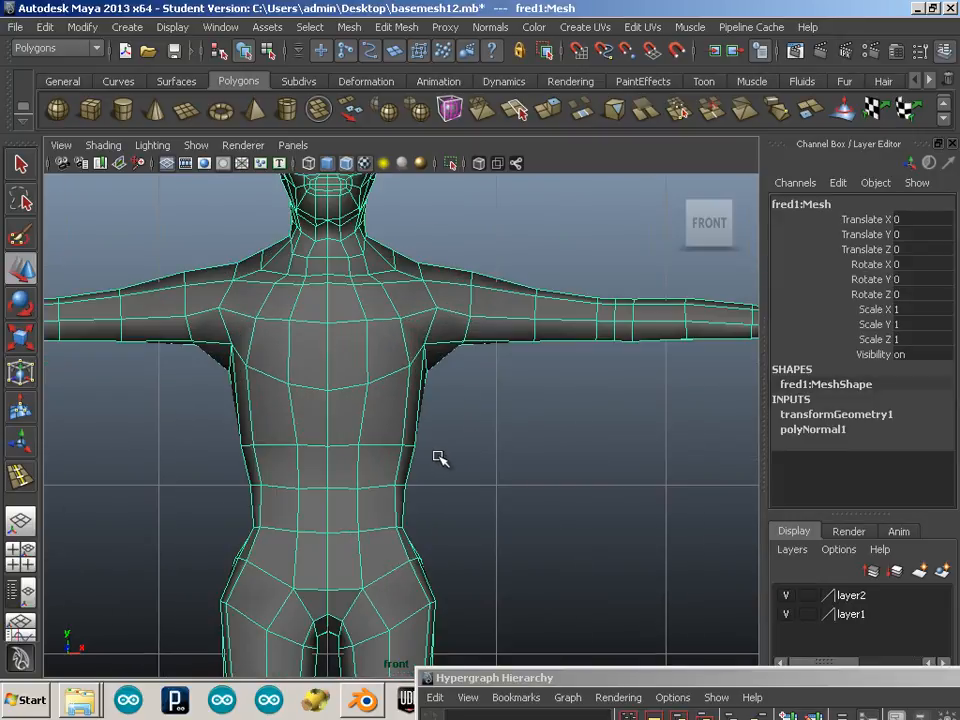